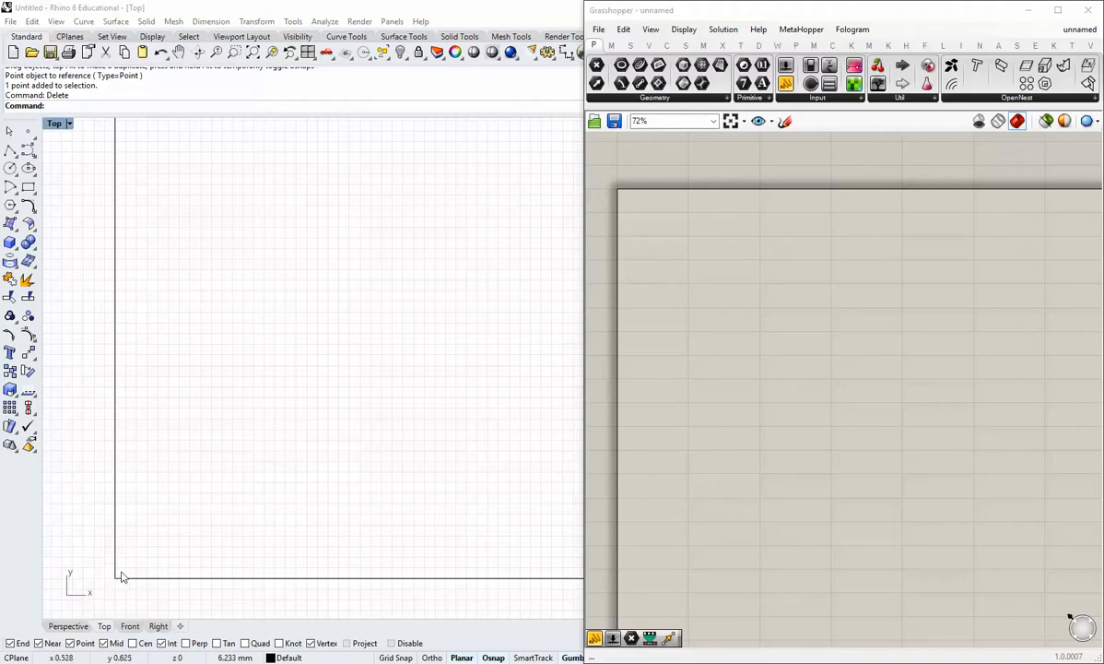
Add a Rectangular grid component to the Grasshopper canvas.
{"action": "mouse_move", "coordinate": [138, 512]}
{"action": "right_mouse_down"}
{"action": "mouse_move", "coordinate": [160, 525]}
{"action": "mouse_move", "coordinate": [144, 512]}
{"action": "right_mouse_up"}
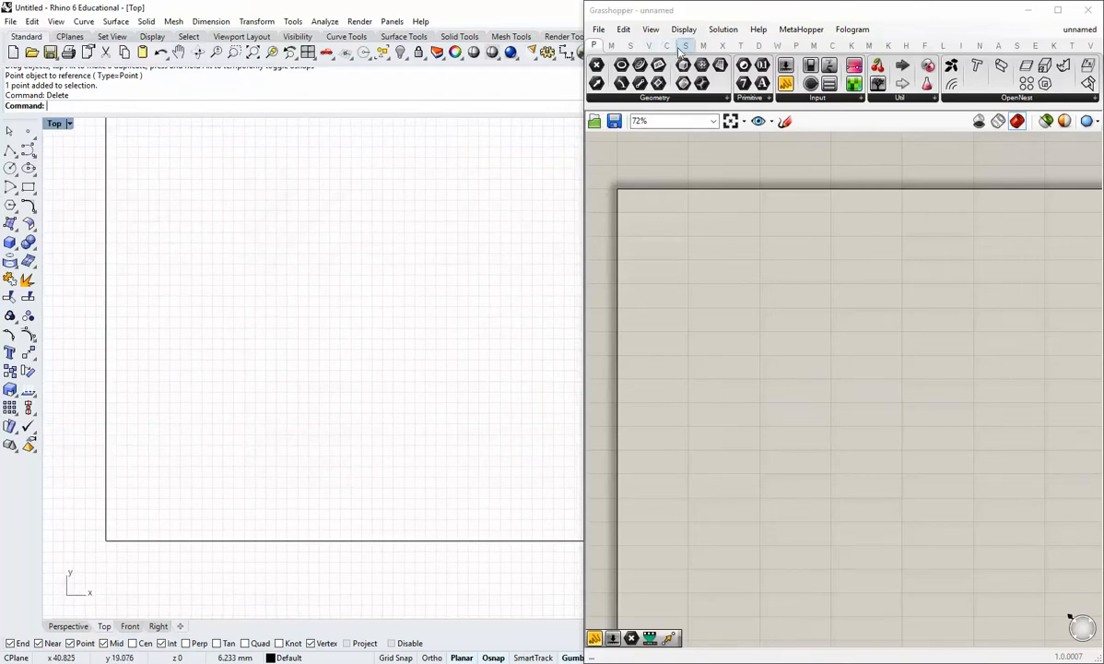
{"action": "left_click", "coordinate": [649, 45]}
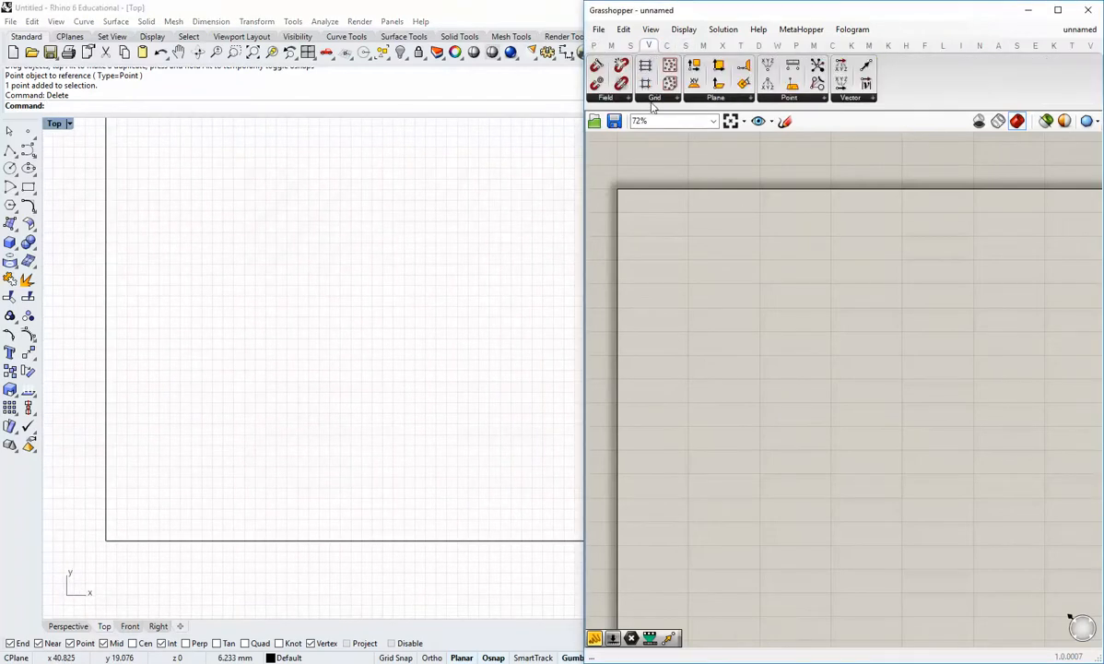
{"action": "left_click", "coordinate": [656, 97]}
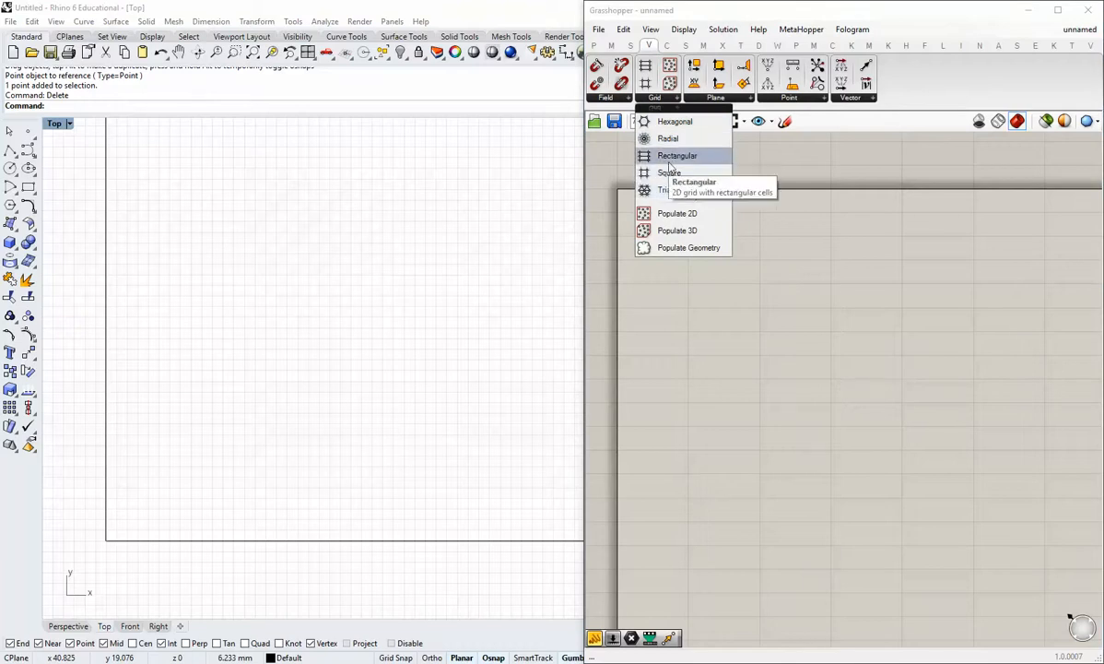
{"action": "left_click_drag", "start_coordinate": [671, 155], "coordinate": [823, 315]}
{"action": "left_click", "coordinate": [804, 320]}
{"action": "scroll", "coordinate": [804, 320], "scroll_direction": "up", "scroll_amount": 3}
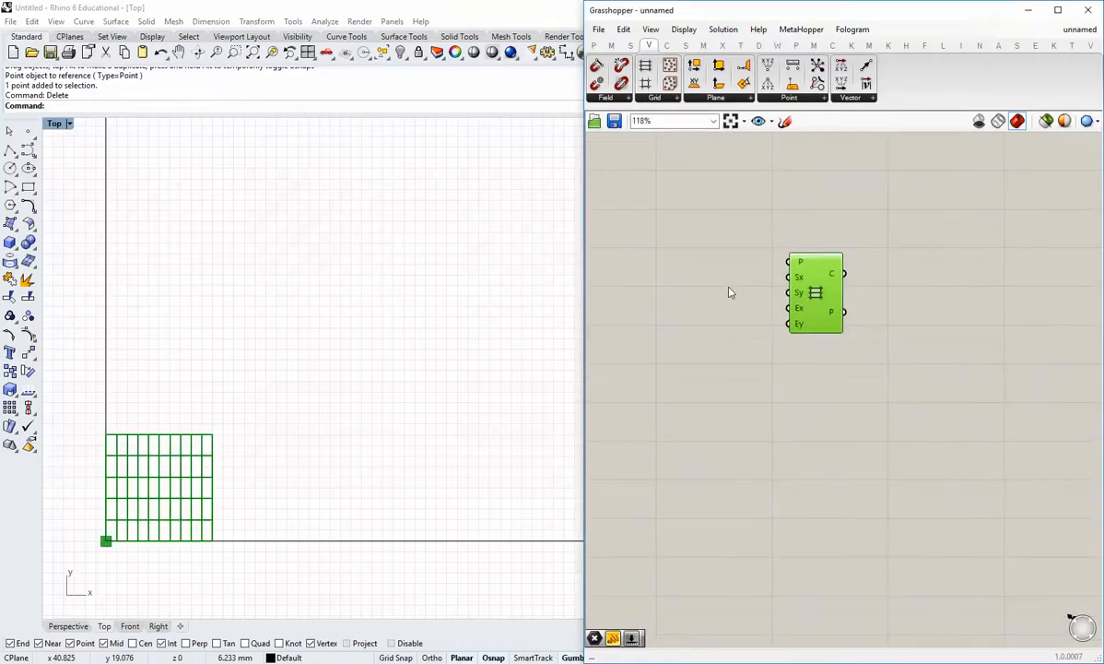
Create a panel containing 1 and connect it to the grid's Sx and Sy size inputs.
{"action": "left_click", "coordinate": [594, 45]}
{"action": "left_click_drag", "start_coordinate": [785, 83], "coordinate": [752, 283]}
{"action": "double_click", "coordinate": [699, 281]}
{"action": "type", "text": "1"}
{"action": "left_click", "coordinate": [775, 304]}
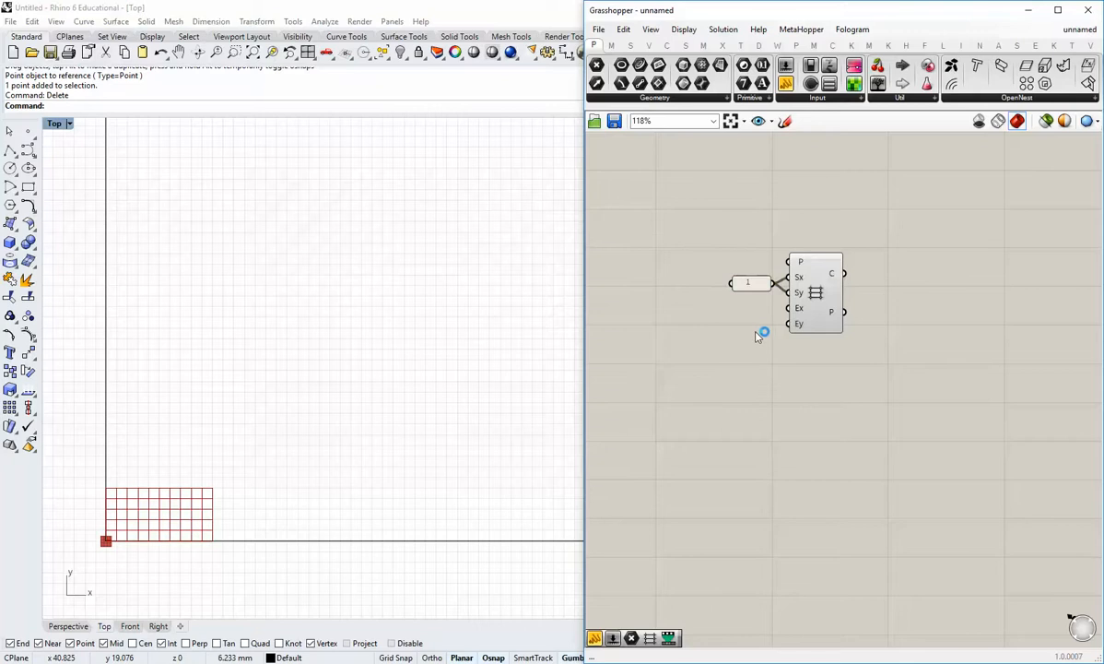
Create a compact panel containing 36 and connect it to the grid's Ex and Ey extent inputs.
{"action": "scroll", "coordinate": [751, 332], "scroll_direction": "up", "scroll_amount": 1}
{"action": "left_click_drag", "start_coordinate": [785, 83], "coordinate": [757, 322]}
{"action": "type", "text": "36"}
{"action": "left_click", "coordinate": [791, 370]}
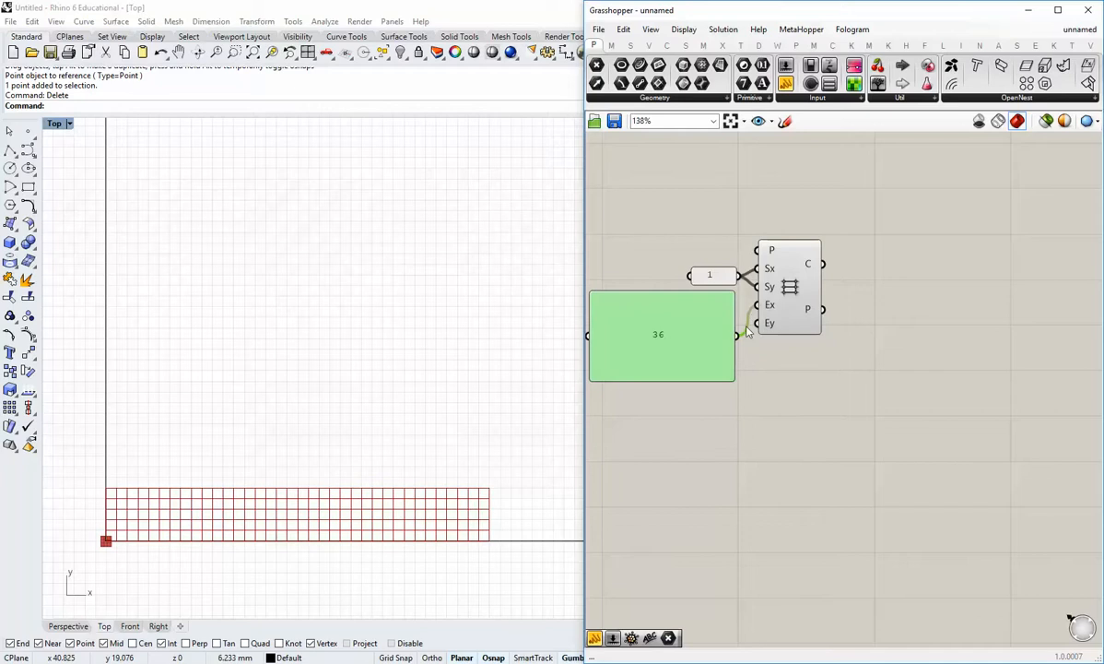
{"action": "right_click_drag", "start_coordinate": [744, 394], "coordinate": [779, 461]}
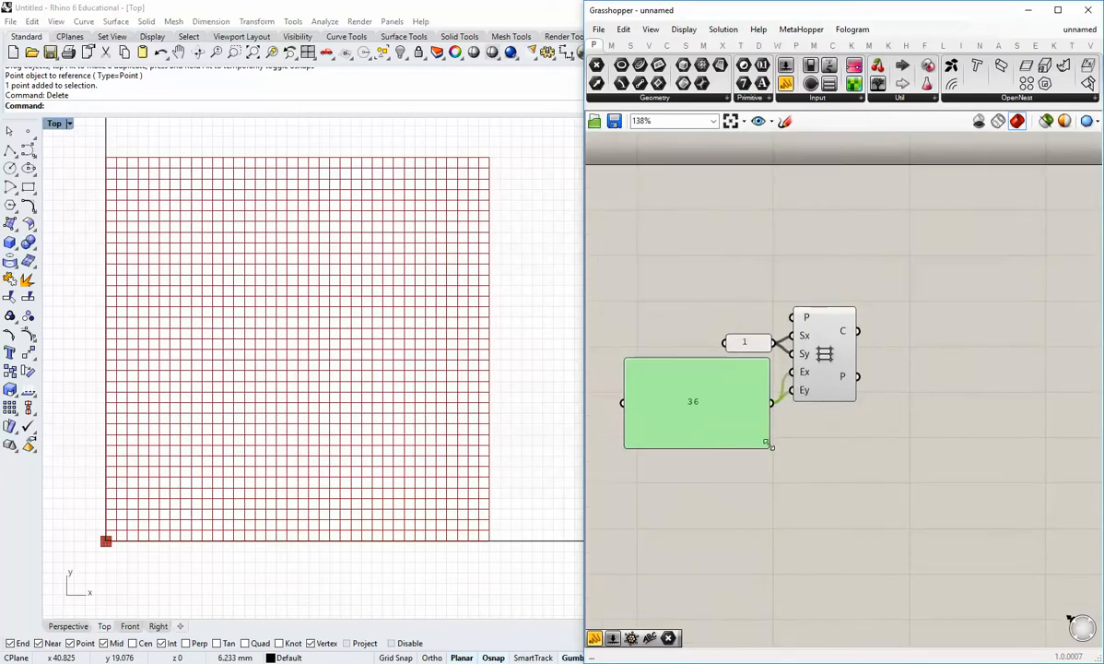
{"action": "left_click_drag", "start_coordinate": [772, 445], "coordinate": [749, 384]}
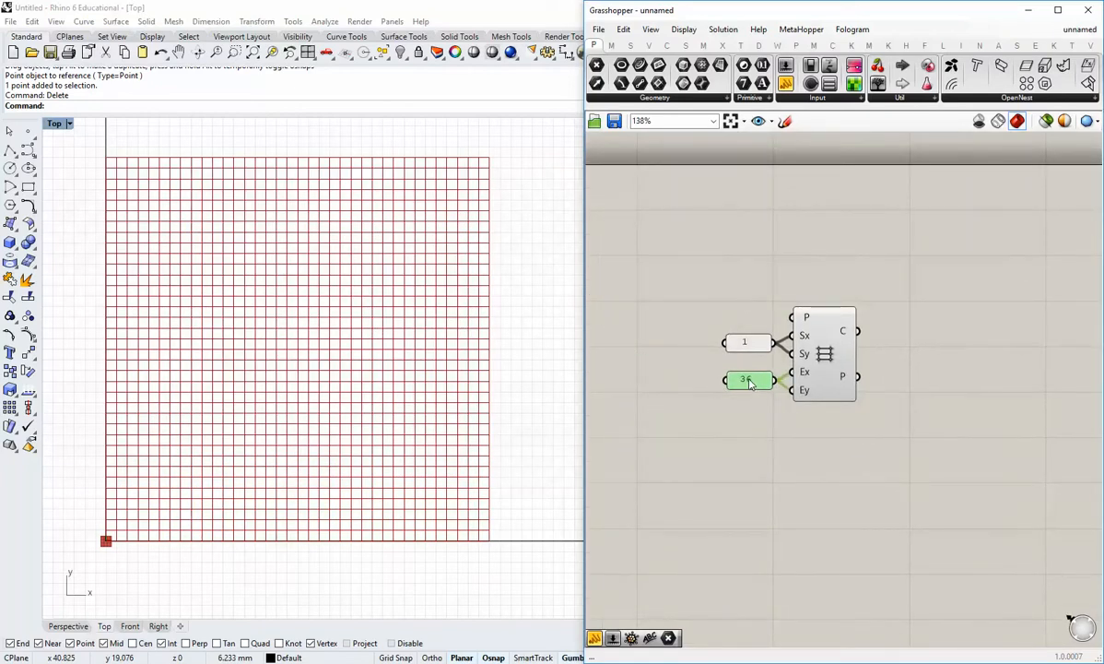
{"action": "left_click", "coordinate": [732, 422]}
{"action": "right_click_drag", "start_coordinate": [777, 430], "coordinate": [738, 424]}
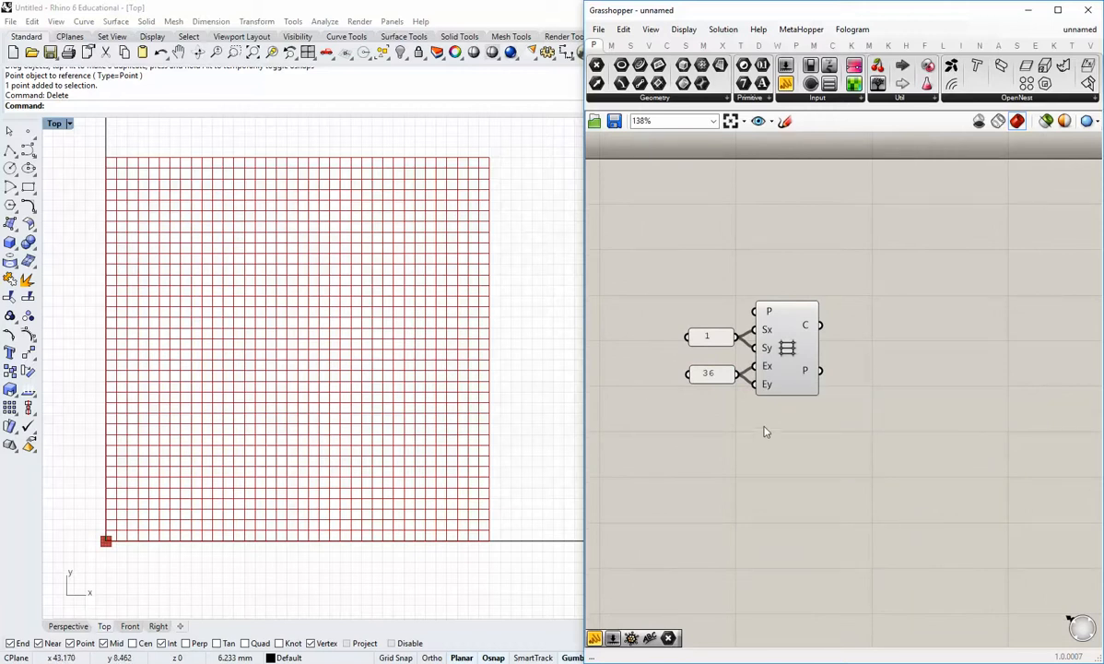
Widen the Grasshopper window toward the Rhino viewport for more canvas space.
{"action": "left_click_drag", "start_coordinate": [583, 371], "coordinate": [534, 371]}
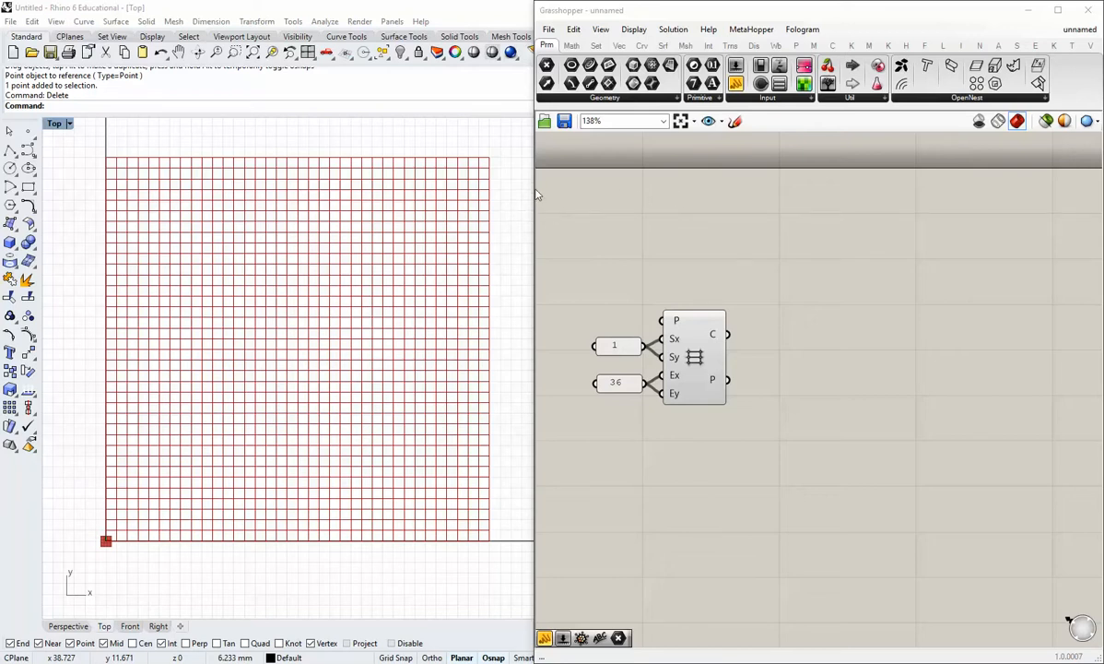
{"action": "left_click_drag", "start_coordinate": [534, 192], "coordinate": [527, 192]}
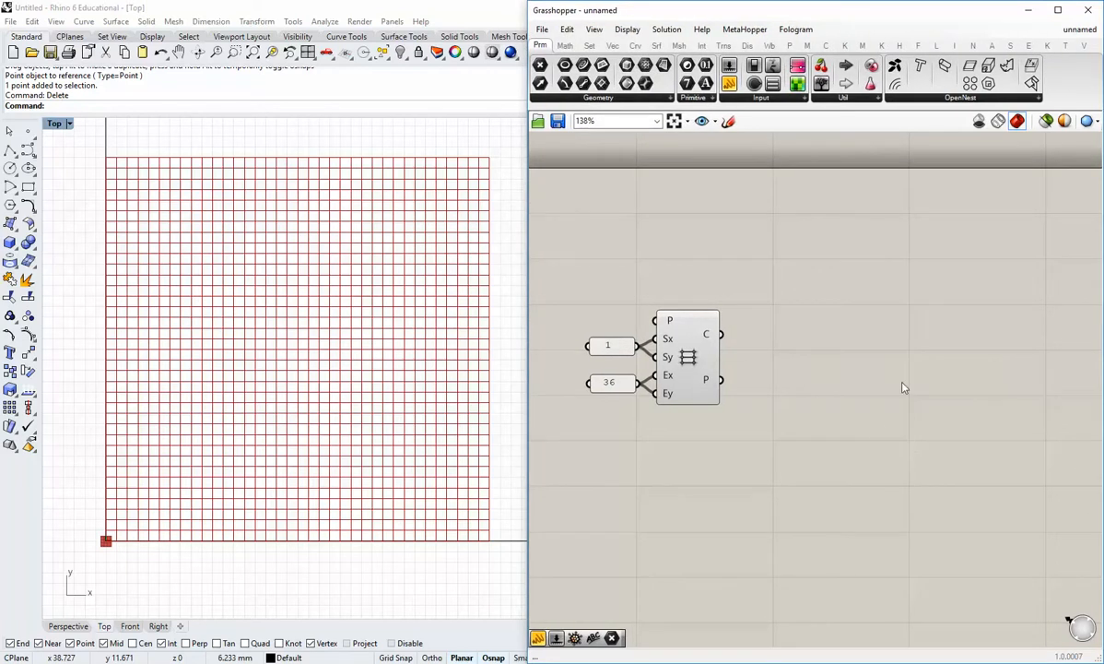
{"action": "right_click_drag", "start_coordinate": [804, 363], "coordinate": [765, 365]}
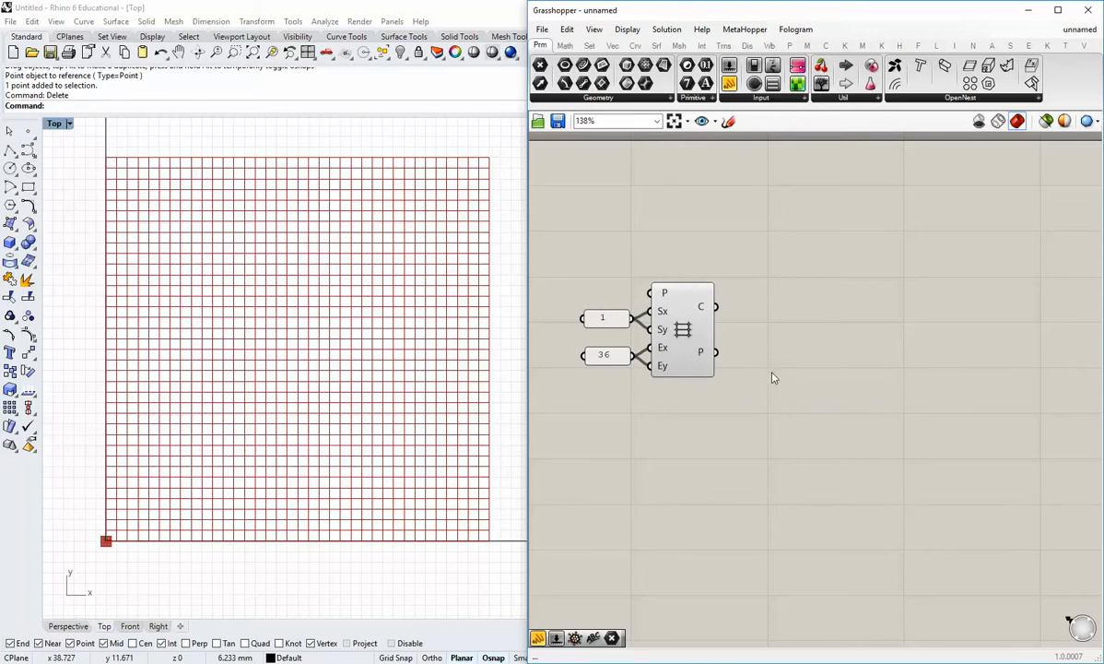
{"action": "right_click_drag", "start_coordinate": [770, 408], "coordinate": [736, 383]}
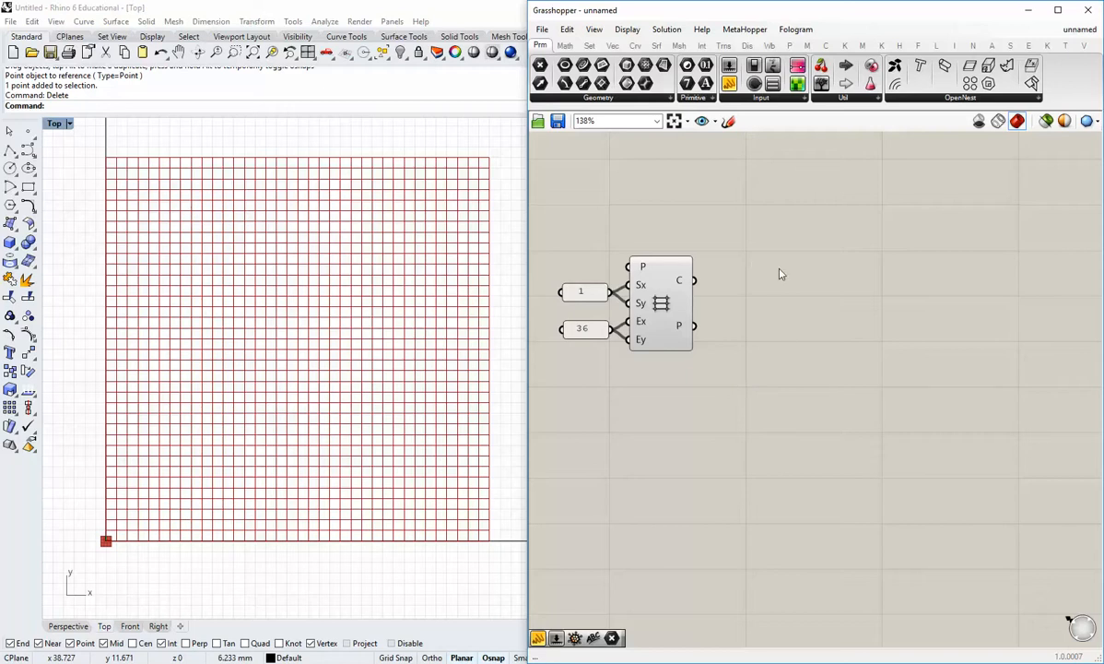
Add a Flip Matrix component and feed it with the rectangular grid's P output.
{"action": "left_click", "coordinate": [589, 45]}
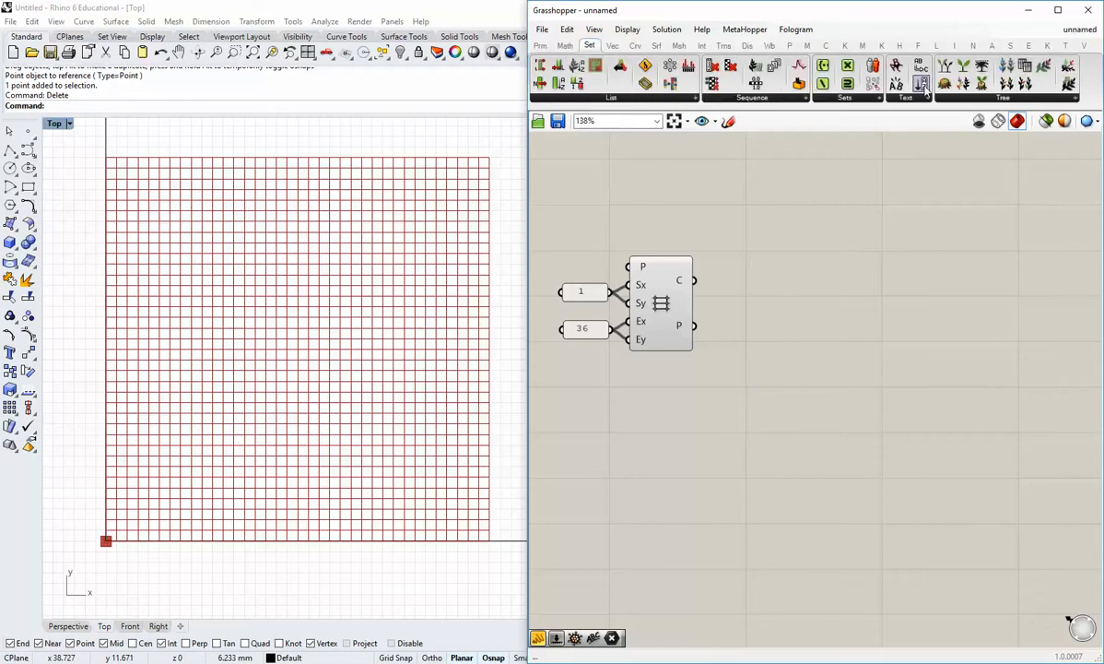
{"action": "left_click", "coordinate": [968, 99]}
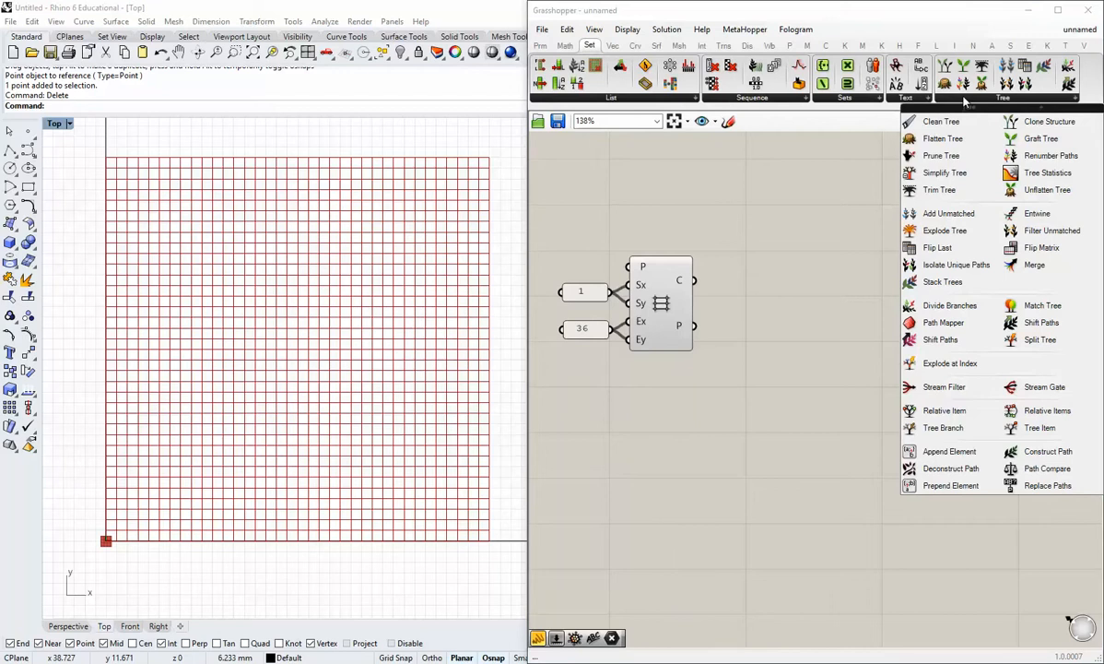
{"action": "left_click_drag", "start_coordinate": [1033, 247], "coordinate": [788, 358]}
{"action": "left_click_drag", "start_coordinate": [694, 325], "coordinate": [757, 358]}
{"action": "left_click_drag", "start_coordinate": [785, 360], "coordinate": [767, 369]}
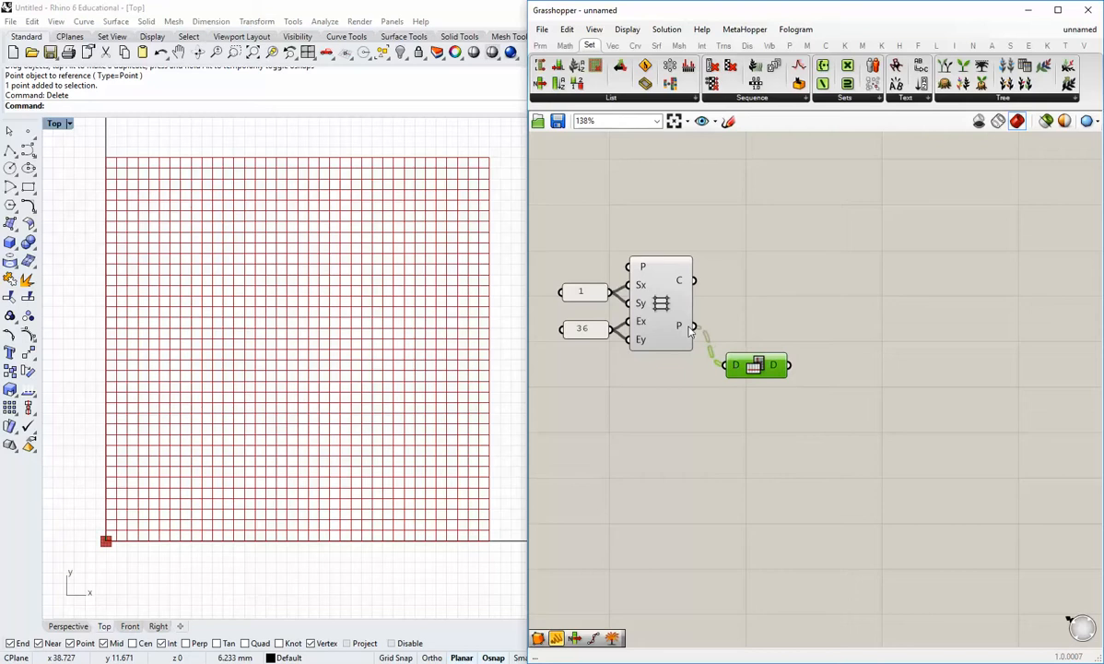
Turn off the viewport preview of the rectangular grid component.
{"action": "mouse_move", "coordinate": [686, 332]}
{"action": "right_click", "coordinate": [661, 297]}
{"action": "left_click", "coordinate": [703, 309]}
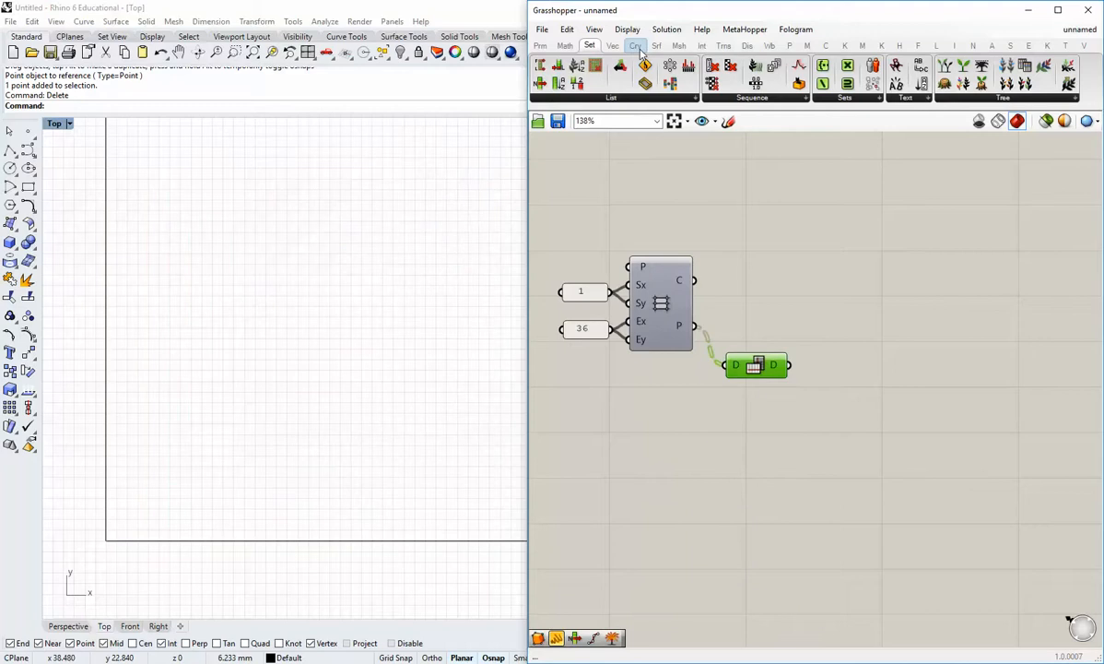
Add a PolyLine component and connect the grid's P output to its V input.
{"action": "mouse_move", "coordinate": [641, 52]}
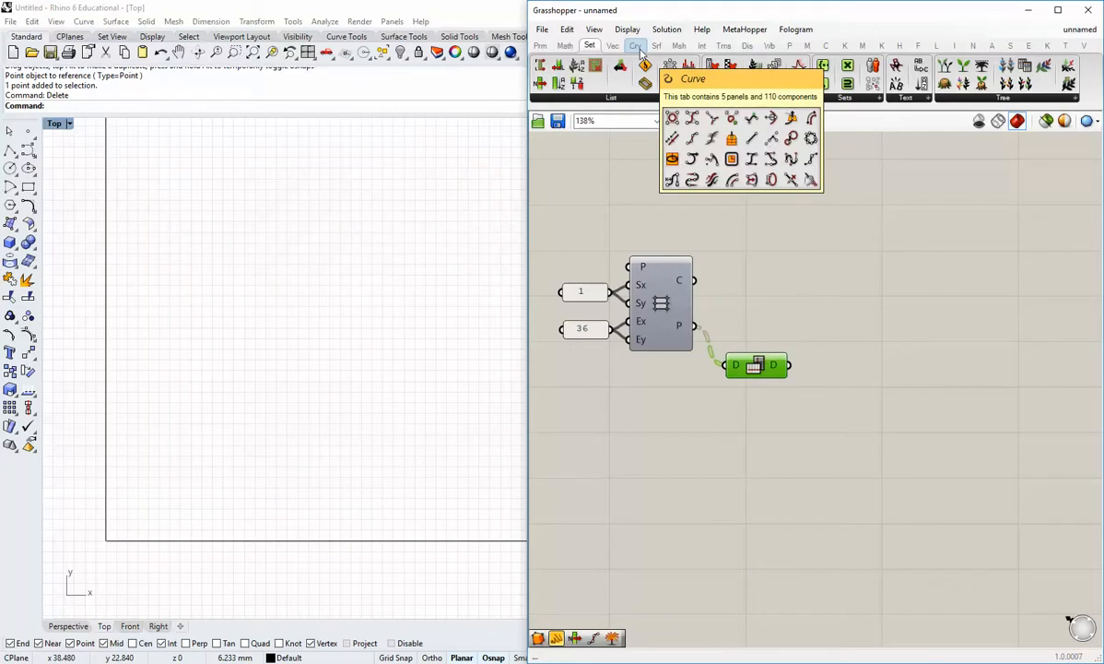
{"action": "left_click", "coordinate": [640, 49]}
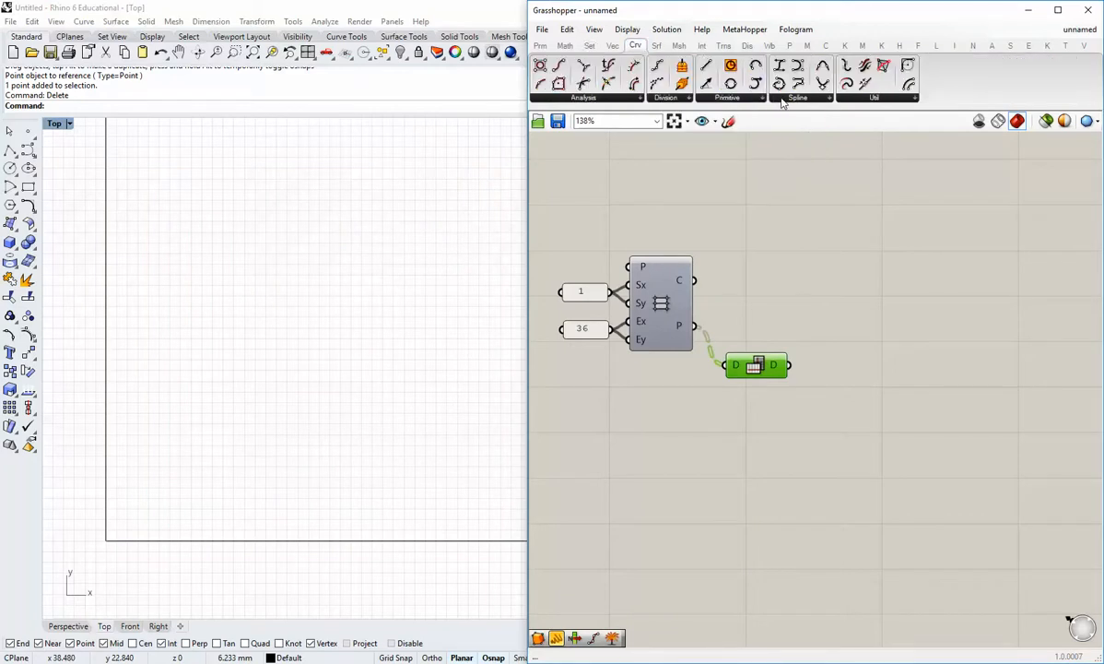
{"action": "left_click", "coordinate": [781, 99]}
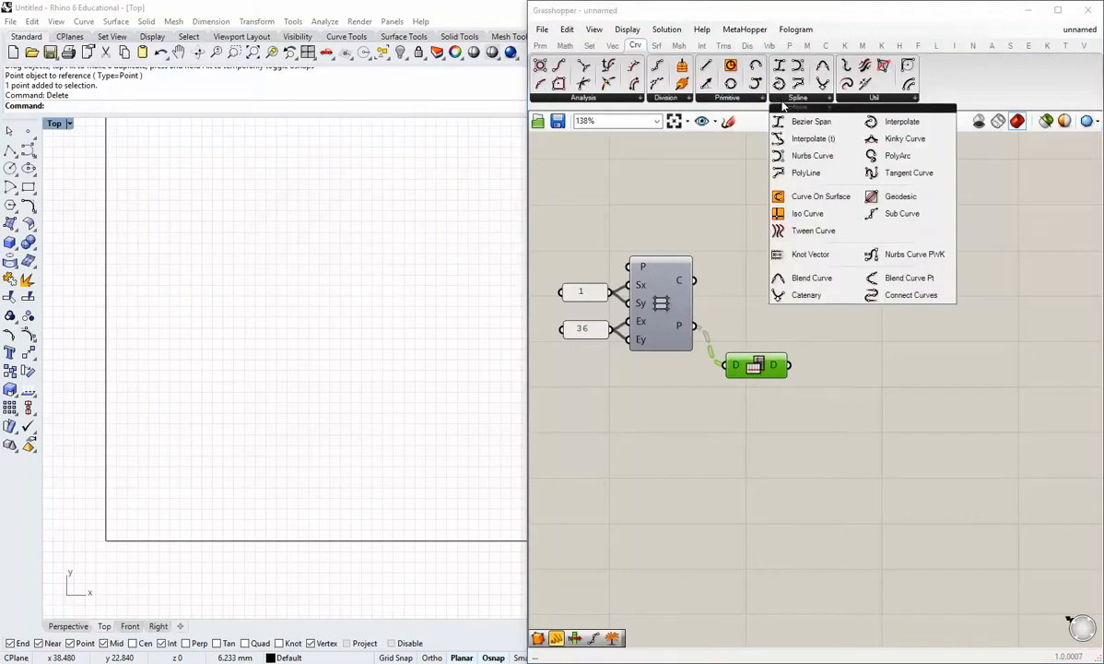
{"action": "left_click_drag", "start_coordinate": [804, 173], "coordinate": [824, 333]}
{"action": "left_click_drag", "start_coordinate": [694, 325], "coordinate": [891, 334]}
{"action": "left_click", "coordinate": [818, 387]}
{"action": "left_click_drag", "start_coordinate": [802, 296], "coordinate": [861, 334]}
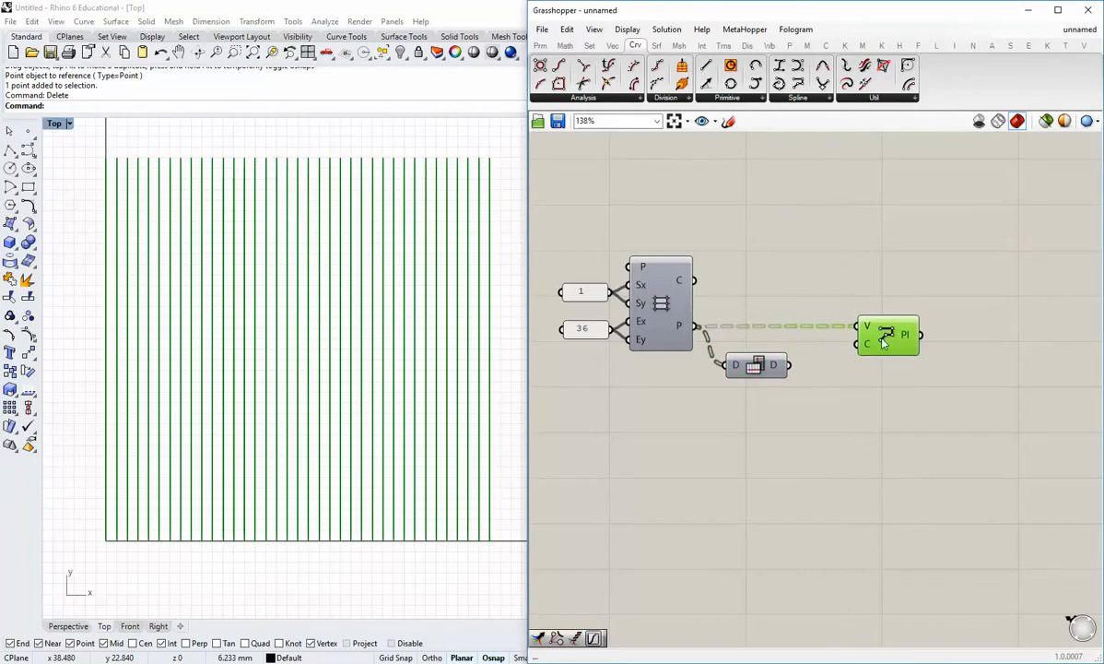
Place a second PolyLine component under the first and connect the Flip Matrix output to its V input.
{"action": "left_click", "coordinate": [841, 370]}
{"action": "left_click_drag", "start_coordinate": [804, 296], "coordinate": [866, 387]}
{"action": "left_click_drag", "start_coordinate": [790, 366], "coordinate": [892, 375]}
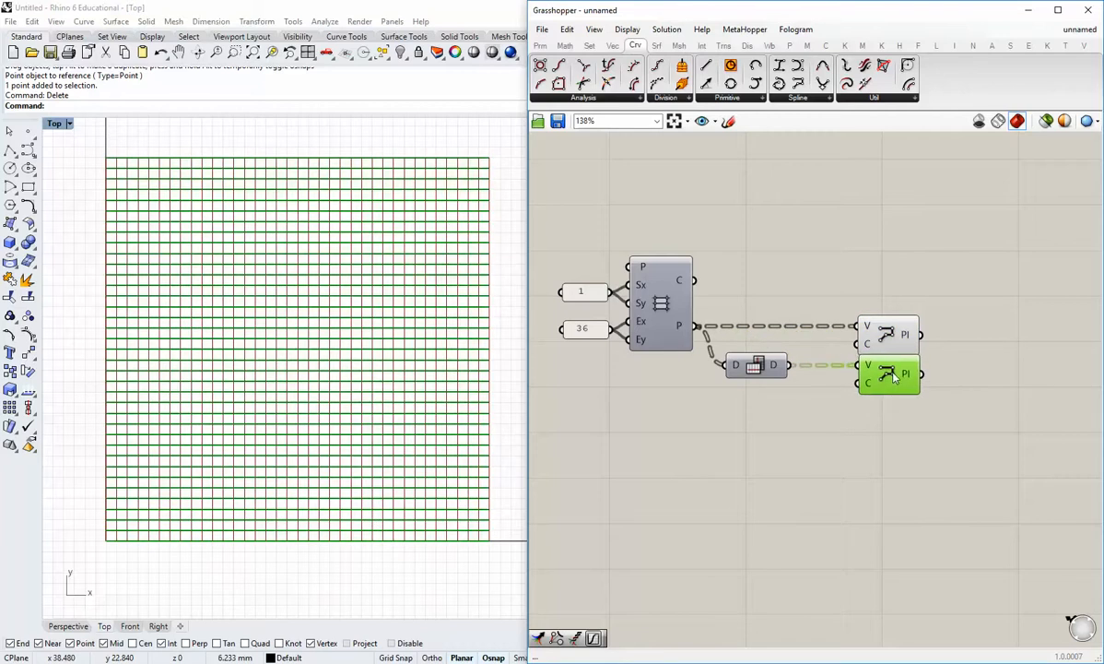
{"action": "left_click", "coordinate": [827, 405]}
{"action": "left_click", "coordinate": [770, 375]}
{"action": "right_click_drag", "start_coordinate": [845, 395], "coordinate": [798, 405]}
{"action": "left_click", "coordinate": [660, 367]}
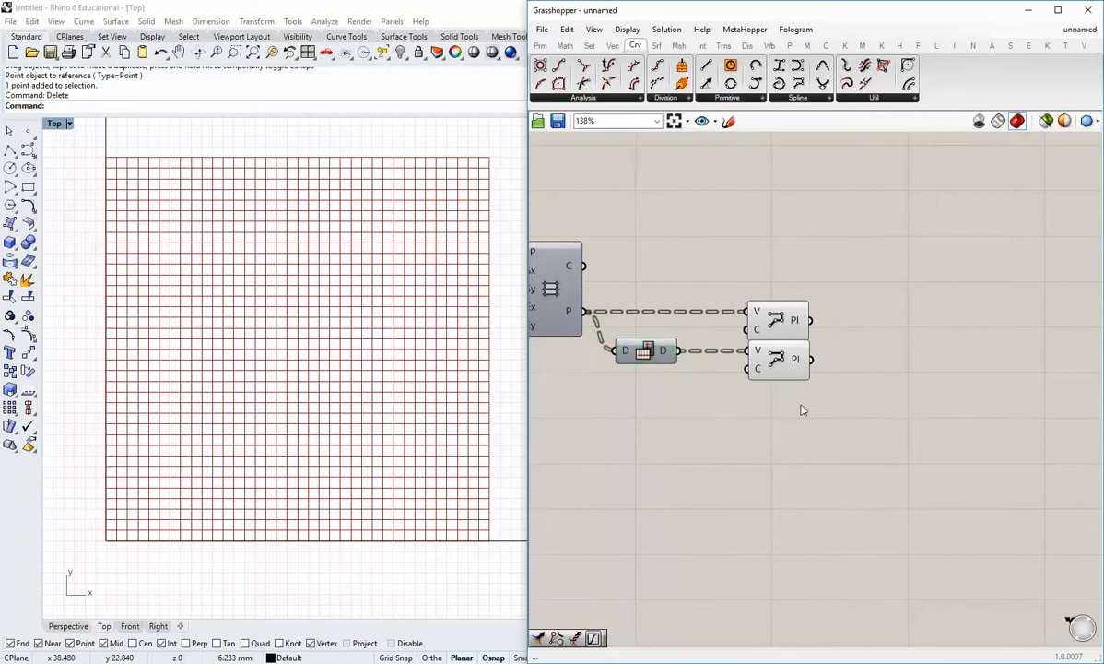
{"action": "left_click_drag", "start_coordinate": [801, 410], "coordinate": [779, 313]}
{"action": "left_click", "coordinate": [857, 372]}
{"action": "scroll", "coordinate": [848, 374], "scroll_direction": "down", "scroll_amount": 2}
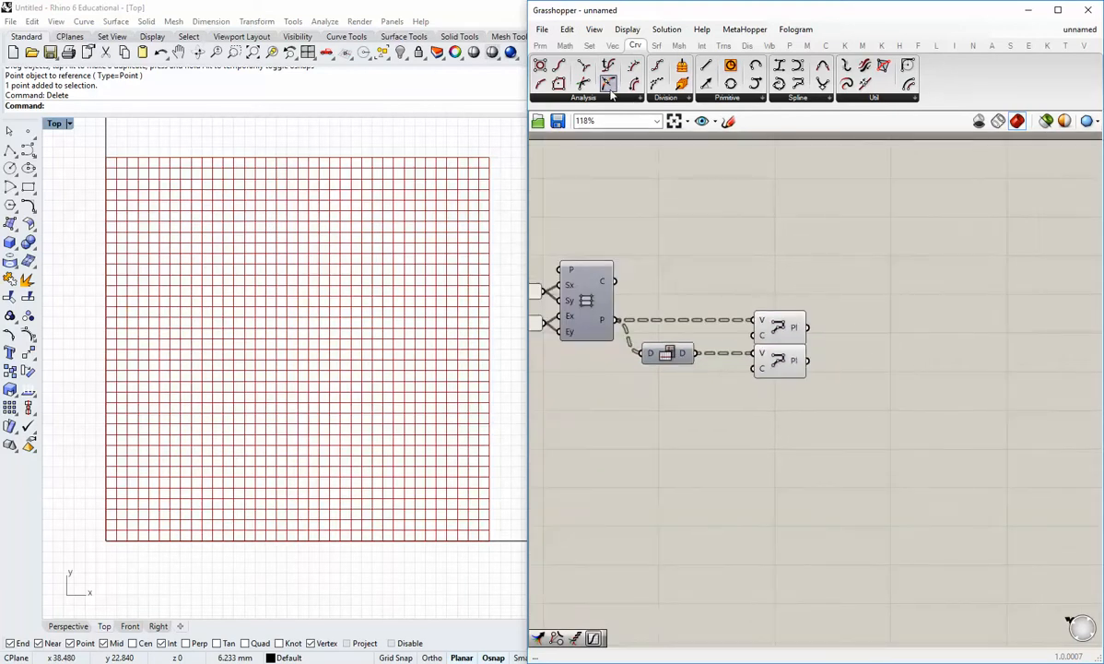
Add a Merge component and connect the two PolyLine outputs to its D1 and D2 inputs.
{"action": "left_click", "coordinate": [588, 49]}
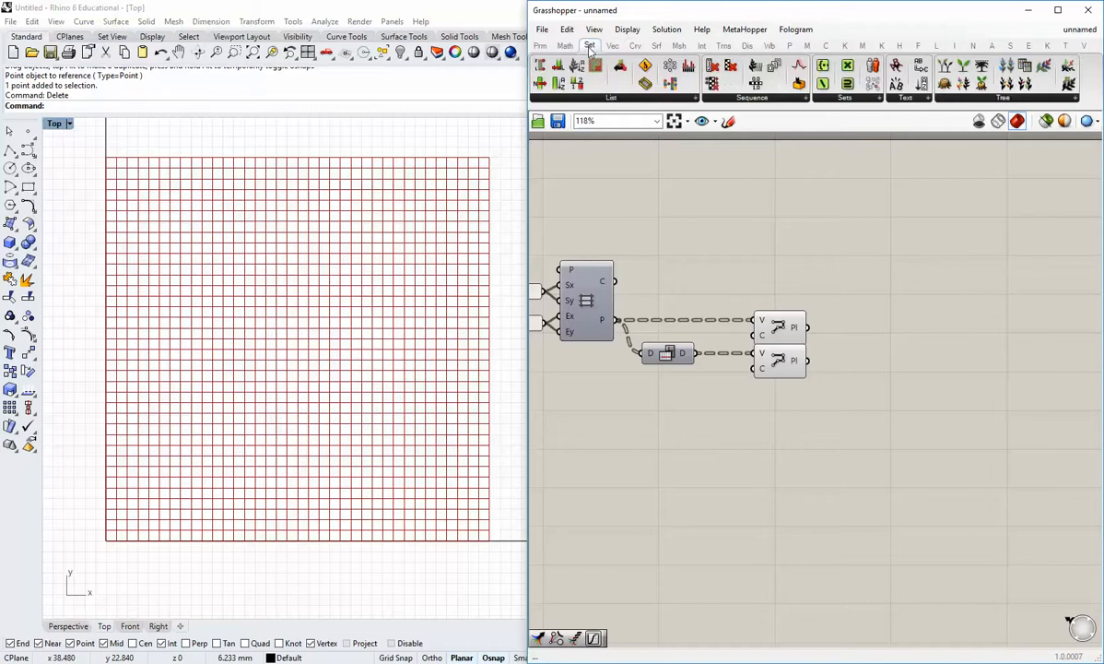
{"action": "left_click", "coordinate": [571, 50]}
{"action": "left_click", "coordinate": [589, 45]}
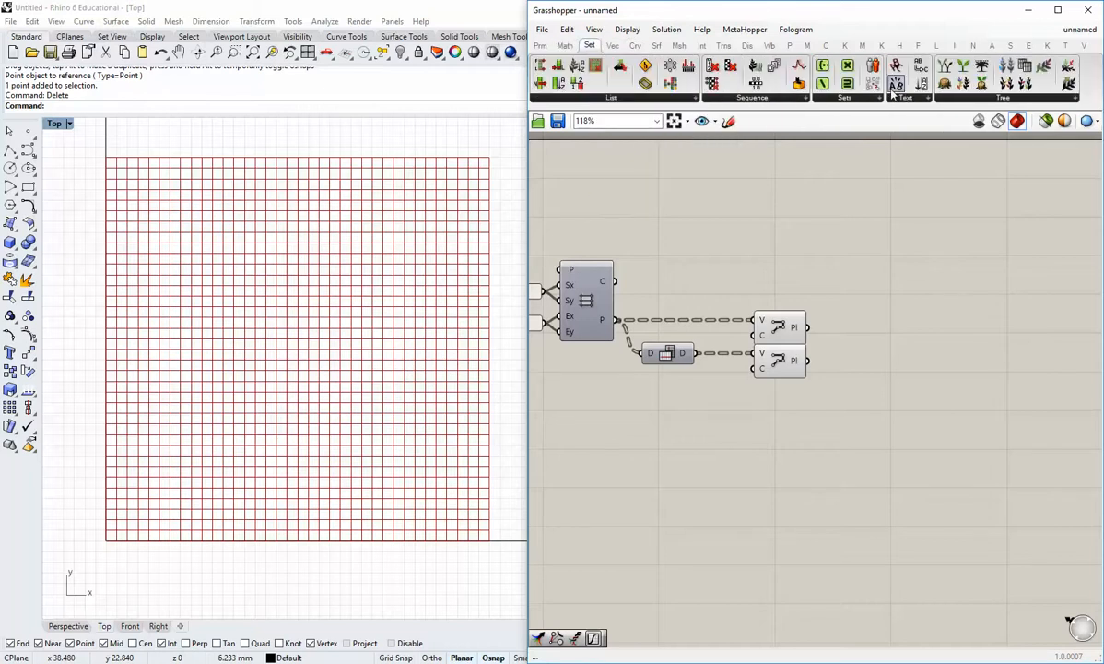
{"action": "left_click", "coordinate": [954, 97]}
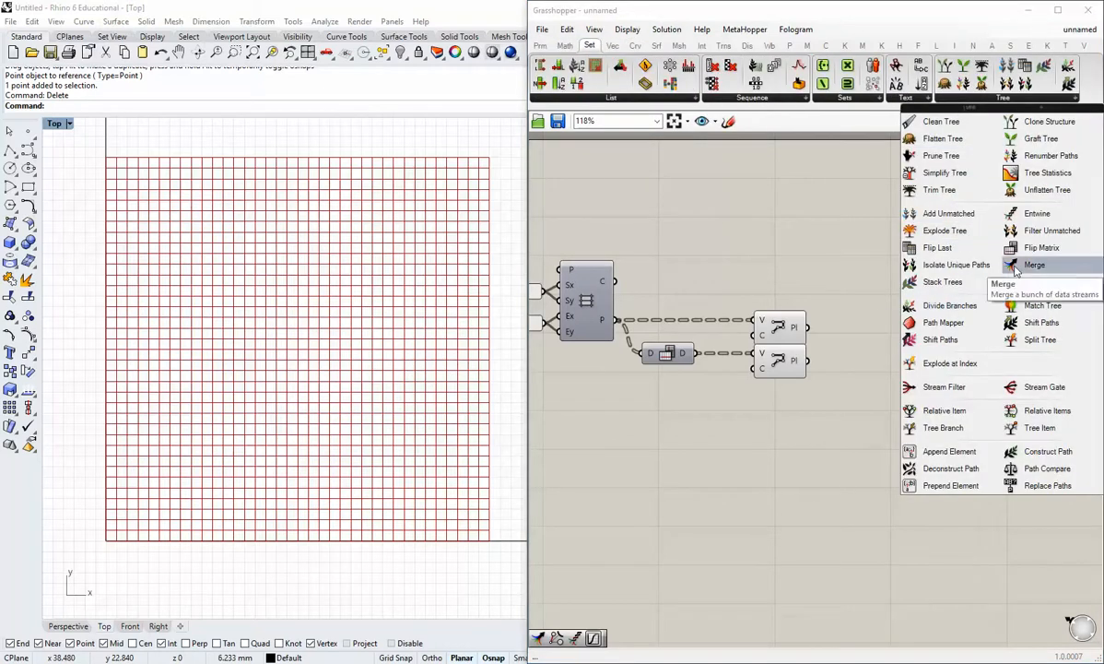
{"action": "left_click", "coordinate": [1014, 269]}
{"action": "left_click", "coordinate": [862, 350]}
{"action": "scroll", "coordinate": [844, 350], "scroll_direction": "up", "scroll_amount": 1}
{"action": "left_click_drag", "start_coordinate": [801, 324], "coordinate": [832, 358]}
{"action": "scroll", "coordinate": [863, 368], "scroll_direction": "up", "scroll_amount": 1}
{"action": "scroll", "coordinate": [865, 372], "scroll_direction": "up", "scroll_amount": 4}
{"action": "left_click", "coordinate": [845, 363]}
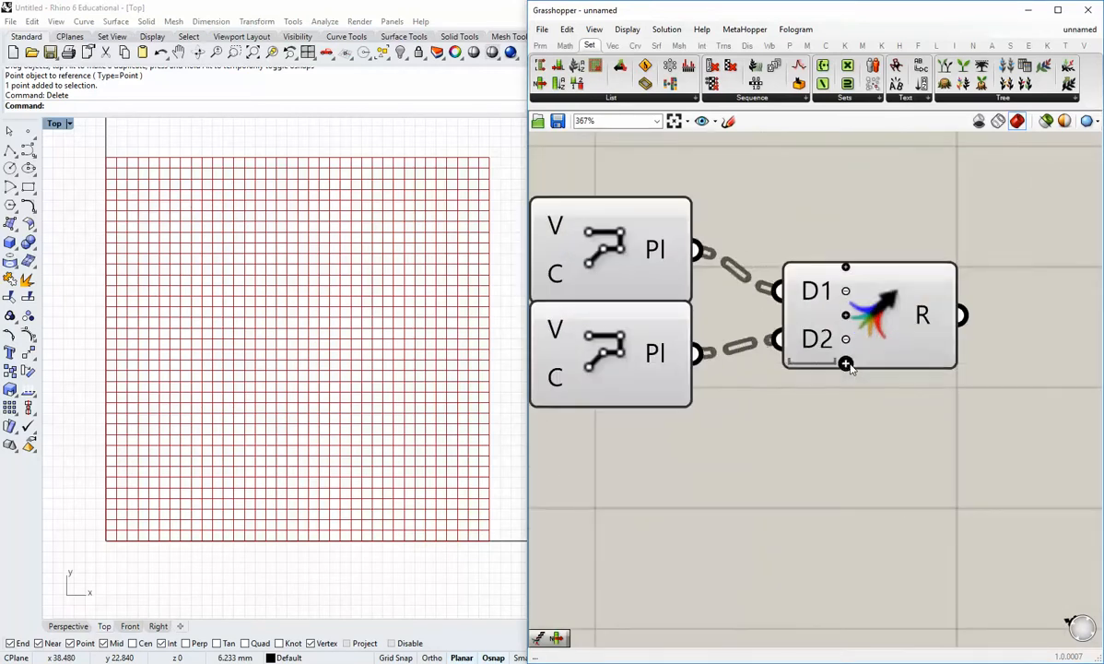
{"action": "scroll", "coordinate": [846, 363], "scroll_direction": "down", "scroll_amount": 4}
{"action": "left_click", "coordinate": [870, 349]}
{"action": "left_click", "coordinate": [870, 437]}
{"action": "scroll", "coordinate": [841, 437], "scroll_direction": "down", "scroll_amount": 3}
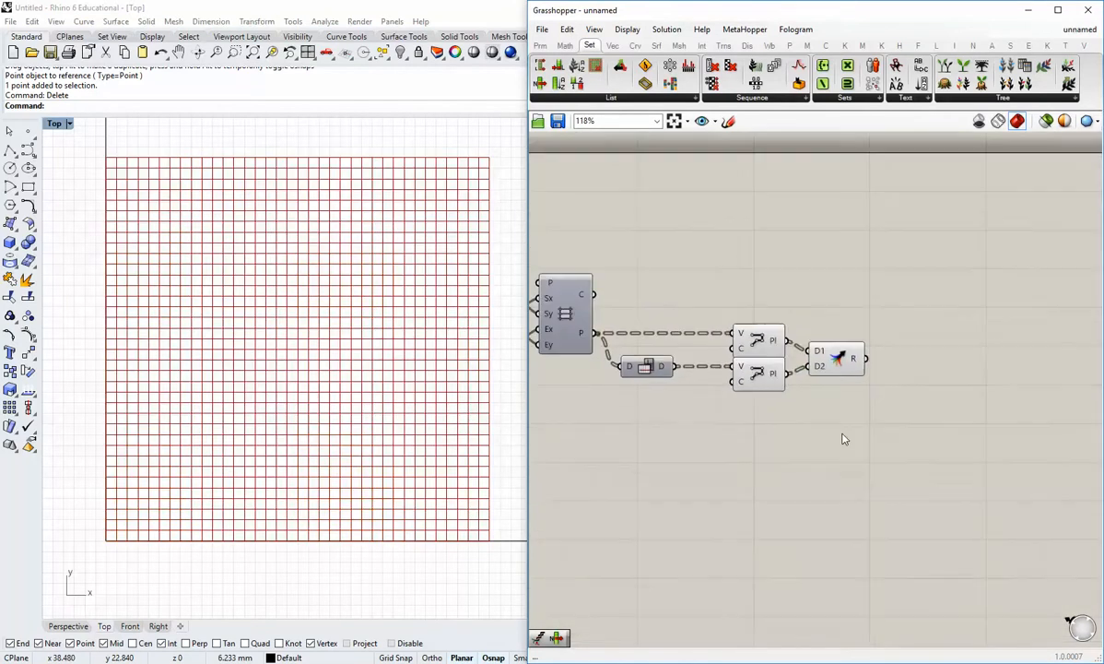
{"action": "scroll", "coordinate": [798, 397], "scroll_direction": "up", "scroll_amount": 2}
{"action": "mouse_move", "coordinate": [809, 339]}
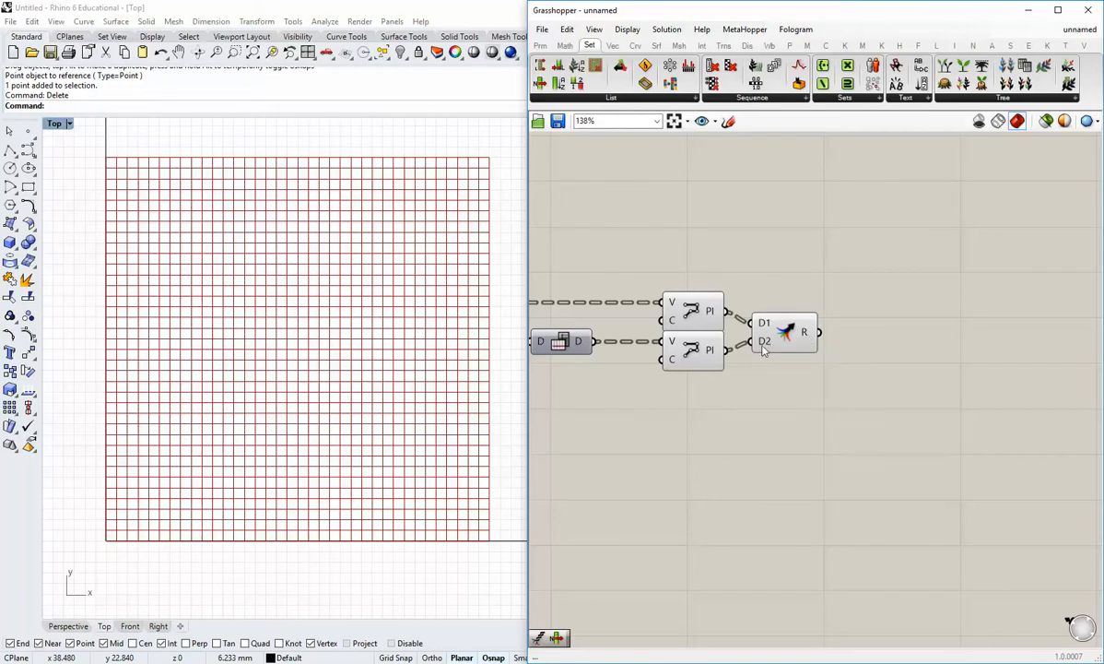
{"action": "scroll", "coordinate": [760, 358], "scroll_direction": "down", "scroll_amount": 2}
{"action": "right_click_drag", "start_coordinate": [739, 394], "coordinate": [705, 410]}
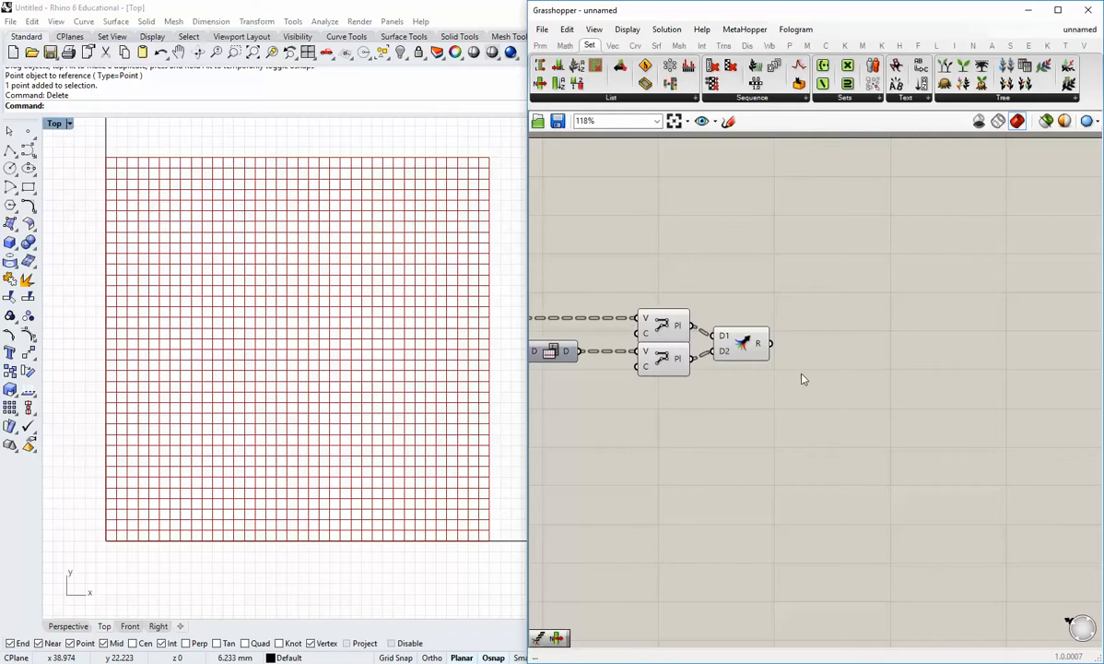
Add a Divide Curve component and connect the Merge component's R output to its C input.
{"action": "right_click_drag", "start_coordinate": [773, 384], "coordinate": [744, 366]}
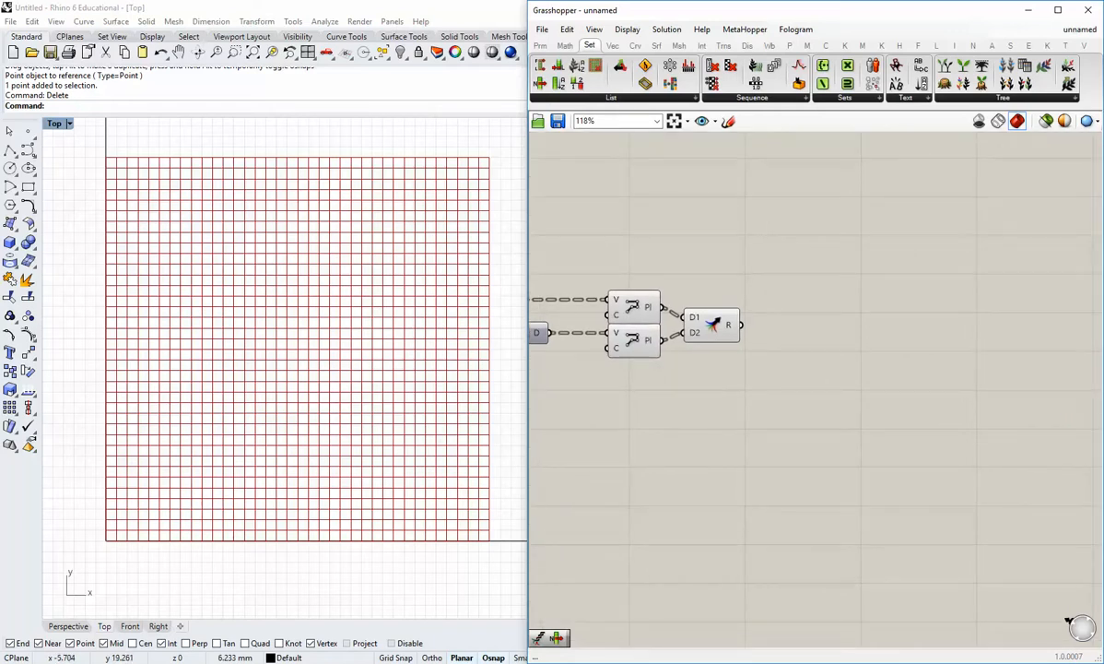
{"action": "left_click", "coordinate": [634, 46]}
{"action": "left_click", "coordinate": [664, 98]}
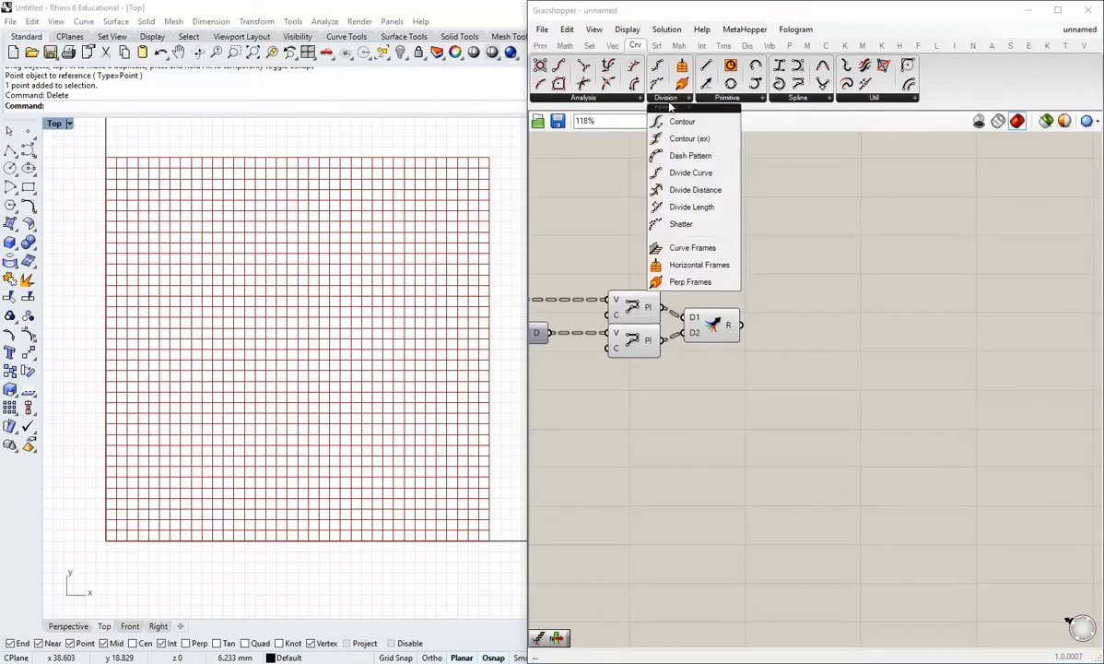
{"action": "left_click", "coordinate": [686, 173]}
{"action": "left_click", "coordinate": [819, 336]}
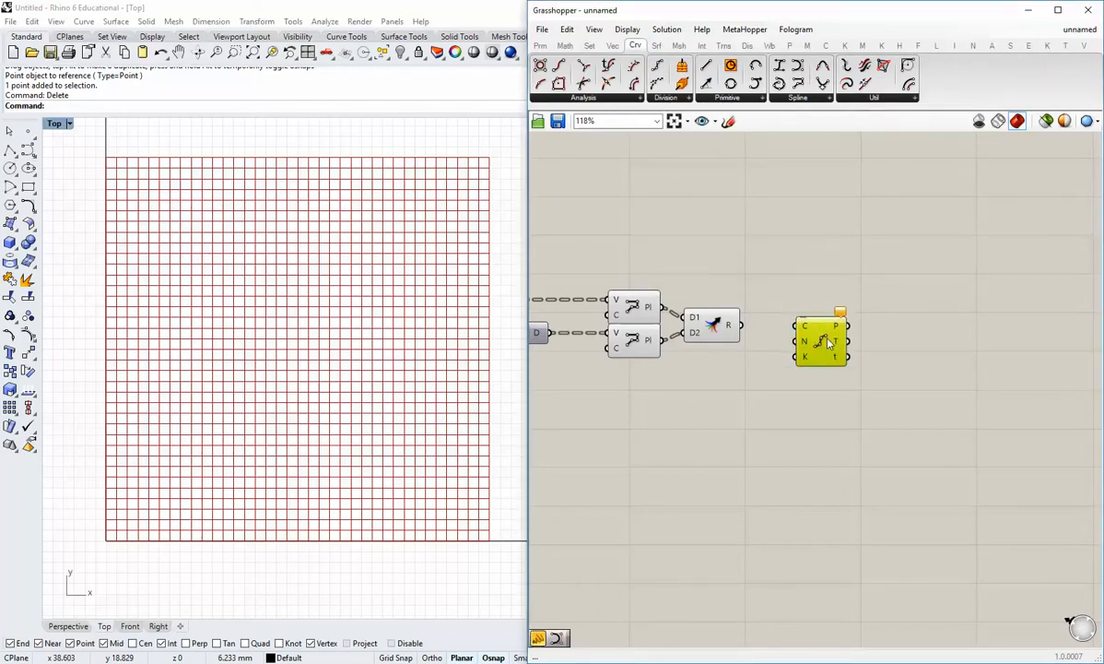
{"action": "left_click_drag", "start_coordinate": [741, 325], "coordinate": [859, 341]}
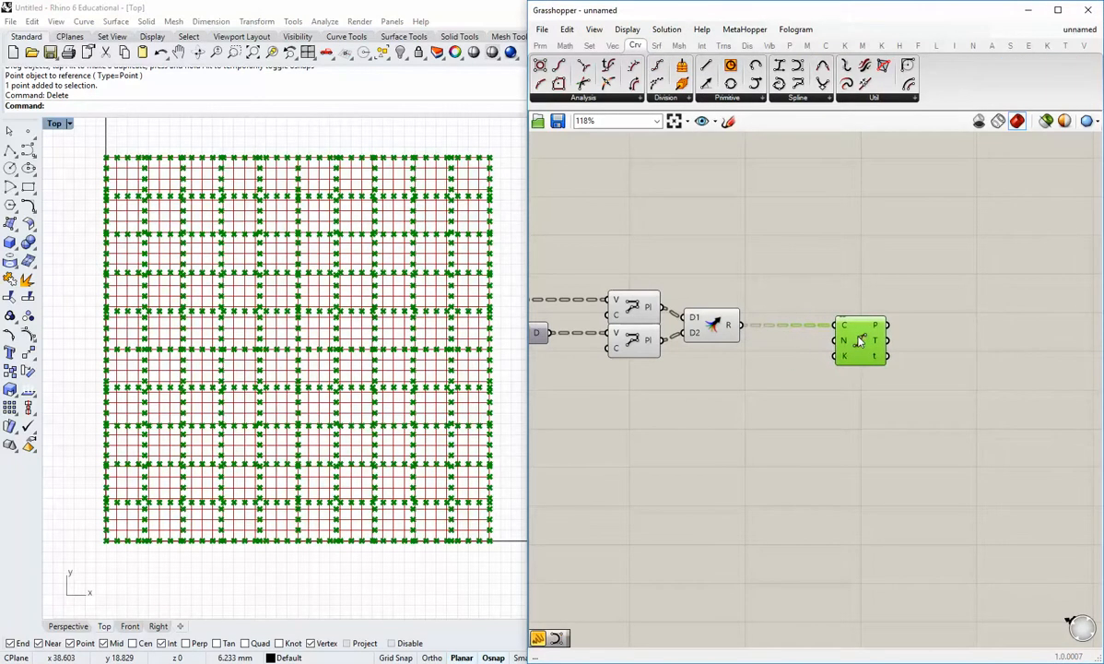
Move the Divide Curve component below the Merge component and connect the 36 panel to its N input.
{"action": "left_click", "coordinate": [763, 378]}
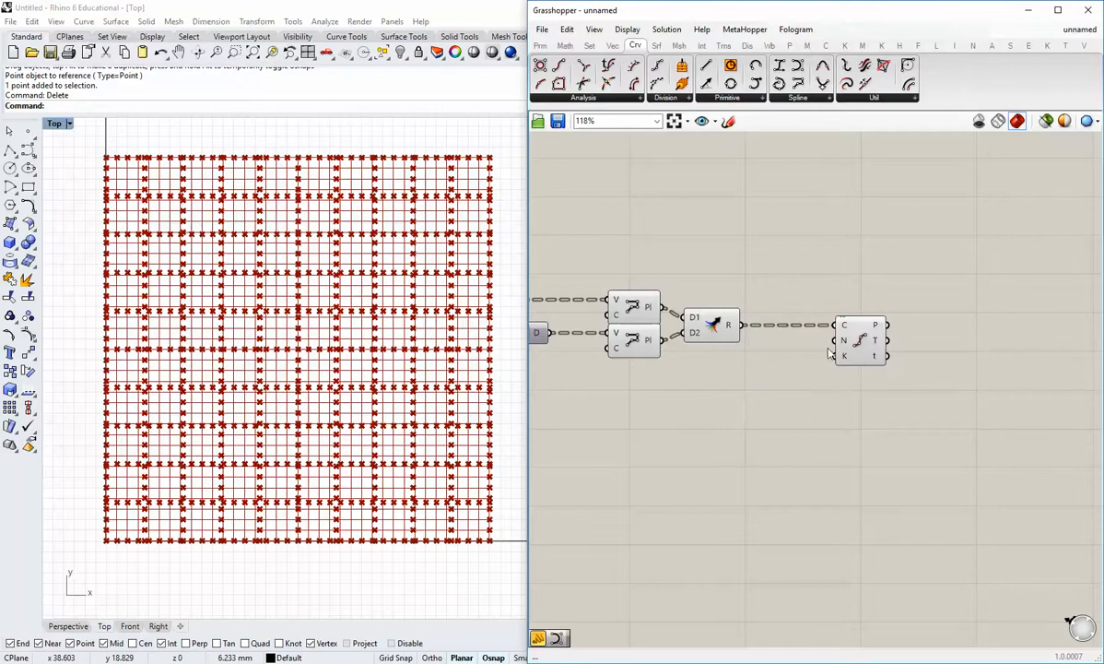
{"action": "left_click_drag", "start_coordinate": [857, 345], "coordinate": [833, 423]}
{"action": "right_click_drag", "start_coordinate": [663, 409], "coordinate": [850, 413]}
{"action": "left_click_drag", "start_coordinate": [569, 305], "coordinate": [564, 408]}
{"action": "left_click", "coordinate": [806, 406]}
{"action": "left_click_drag", "start_coordinate": [1021, 411], "coordinate": [1012, 398]}
{"action": "left_click", "coordinate": [765, 403]}
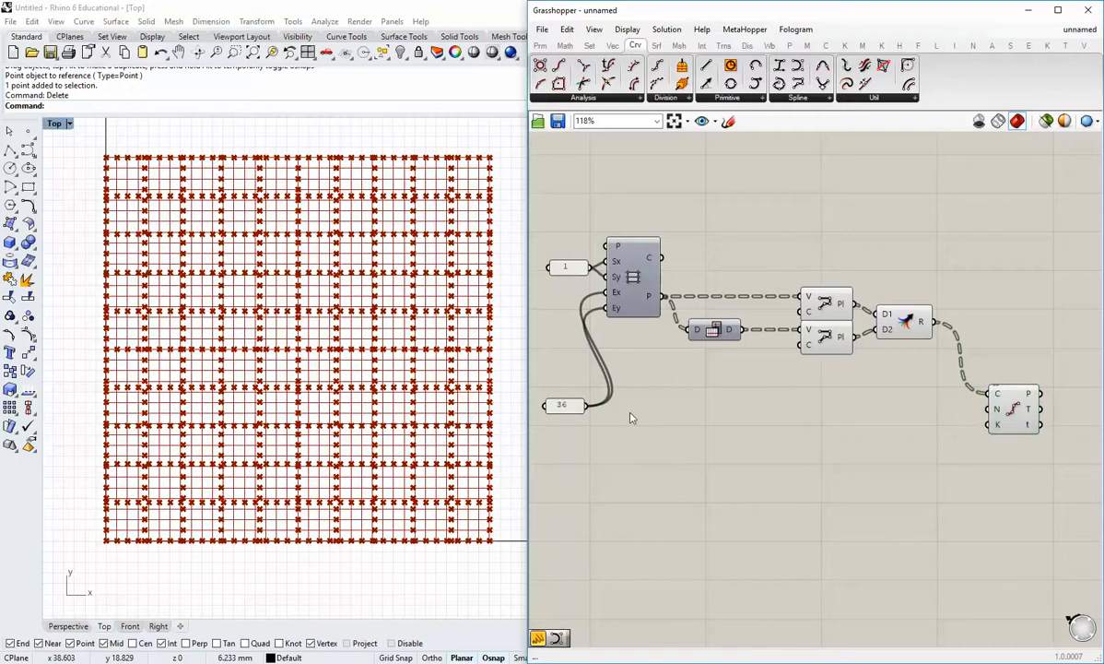
{"action": "left_click_drag", "start_coordinate": [587, 405], "coordinate": [1028, 431]}
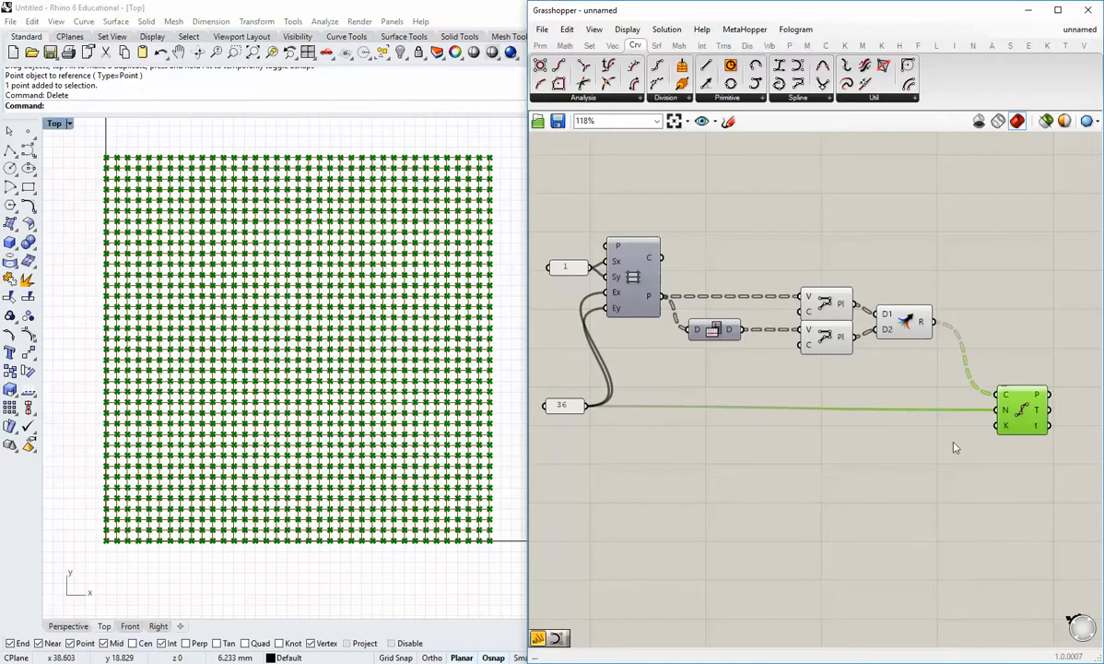
{"action": "left_click", "coordinate": [914, 444]}
Turn off the preview of the two PolyLine components and the Merge component.
{"action": "left_click_drag", "start_coordinate": [929, 363], "coordinate": [784, 281]}
{"action": "middle_click", "coordinate": [828, 229]}
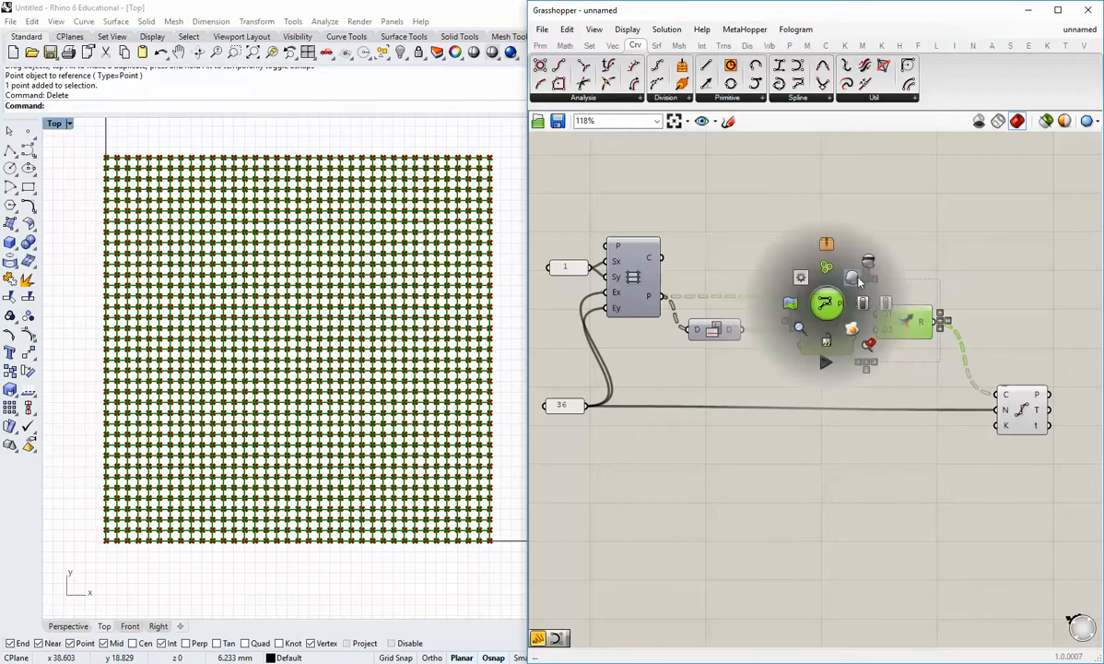
{"action": "left_click", "coordinate": [914, 244]}
{"action": "right_click_drag", "start_coordinate": [981, 436], "coordinate": [940, 421]}
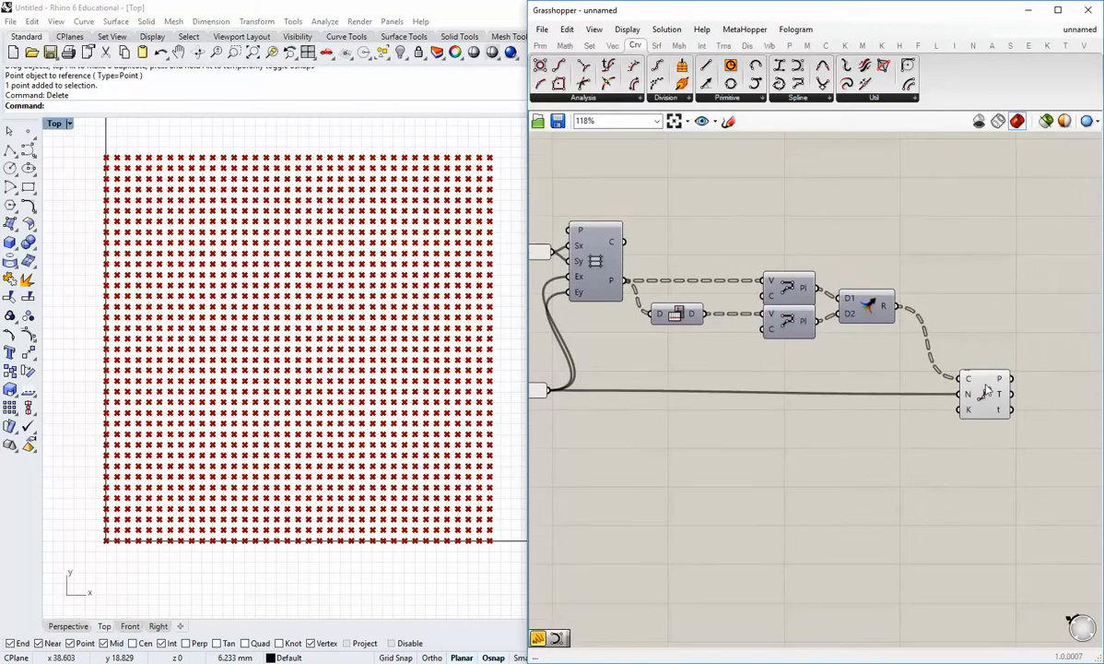
Inspect the data in the Divide Curve component's P output.
{"action": "left_click", "coordinate": [983, 391]}
{"action": "left_click", "coordinate": [1014, 392]}
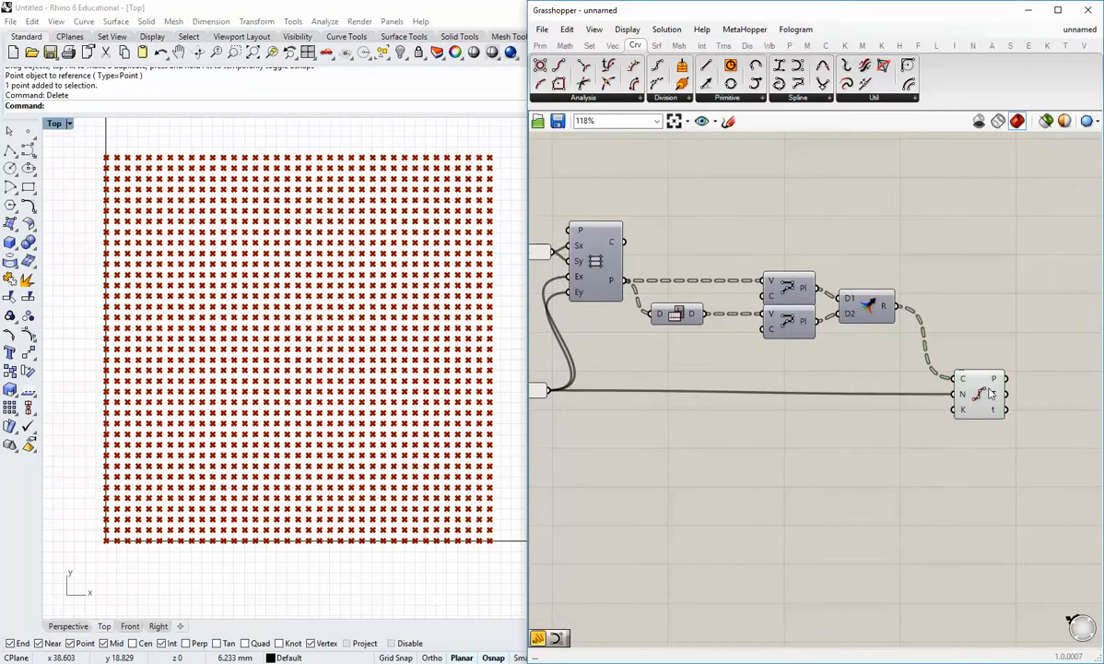
{"action": "mouse_move", "coordinate": [996, 380]}
{"action": "left_click", "coordinate": [993, 384]}
{"action": "mouse_move", "coordinate": [994, 378]}
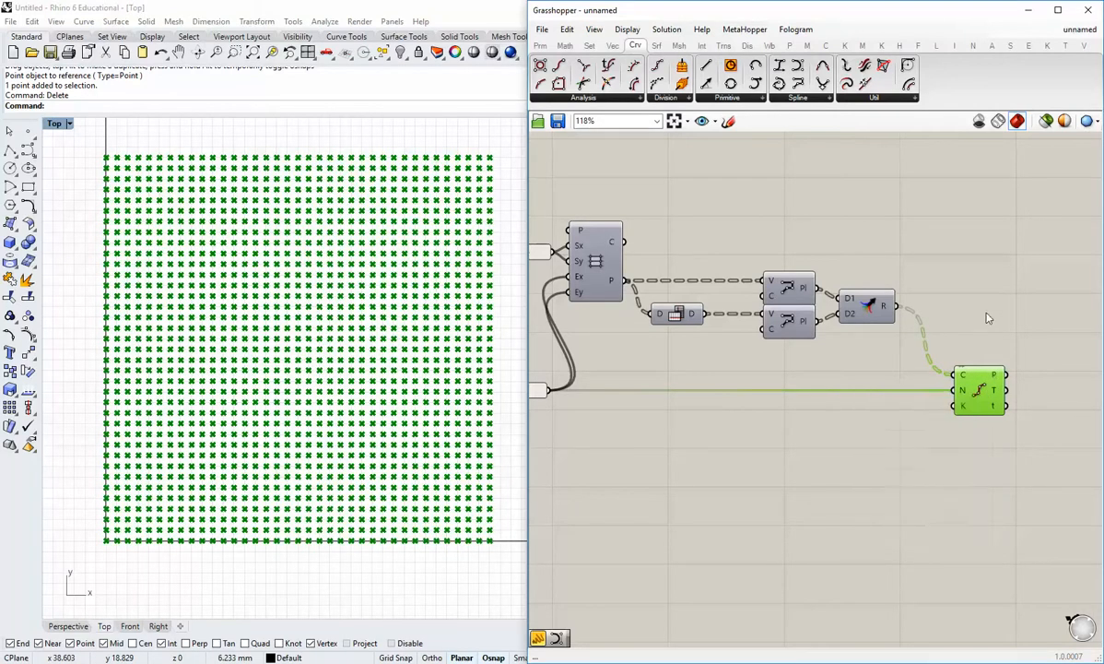
{"action": "left_click", "coordinate": [986, 246]}
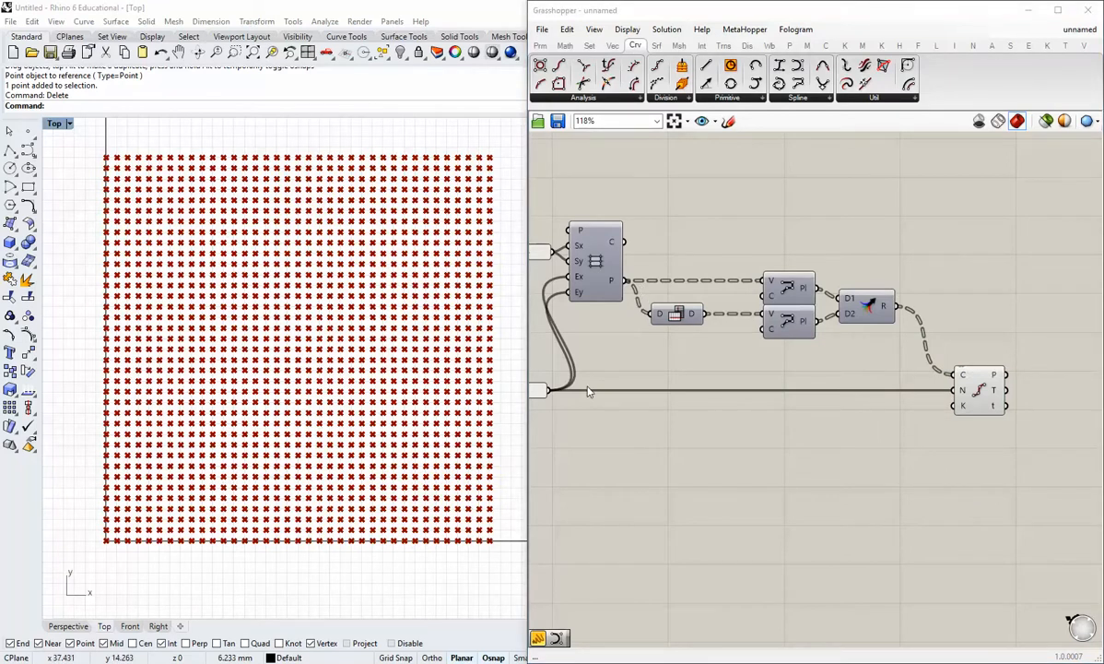
Draw three point objects in the Rhino Top view outside the grid: one to its left, one above and one below.
{"action": "left_click", "coordinate": [28, 133]}
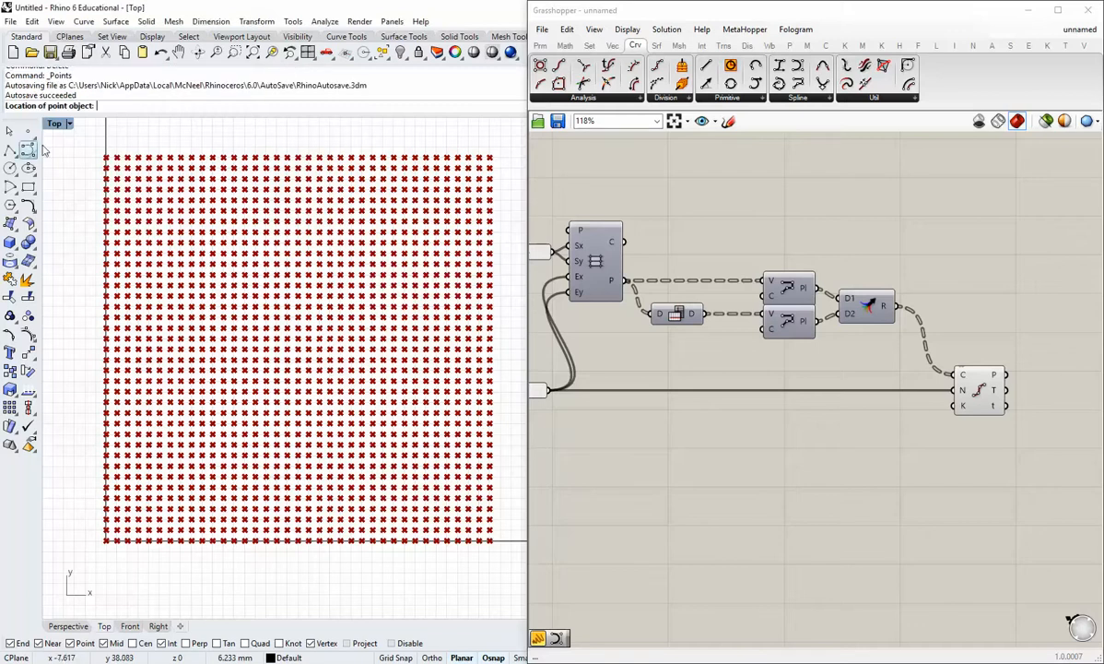
{"action": "scroll", "coordinate": [77, 184], "scroll_direction": "down", "scroll_amount": 4}
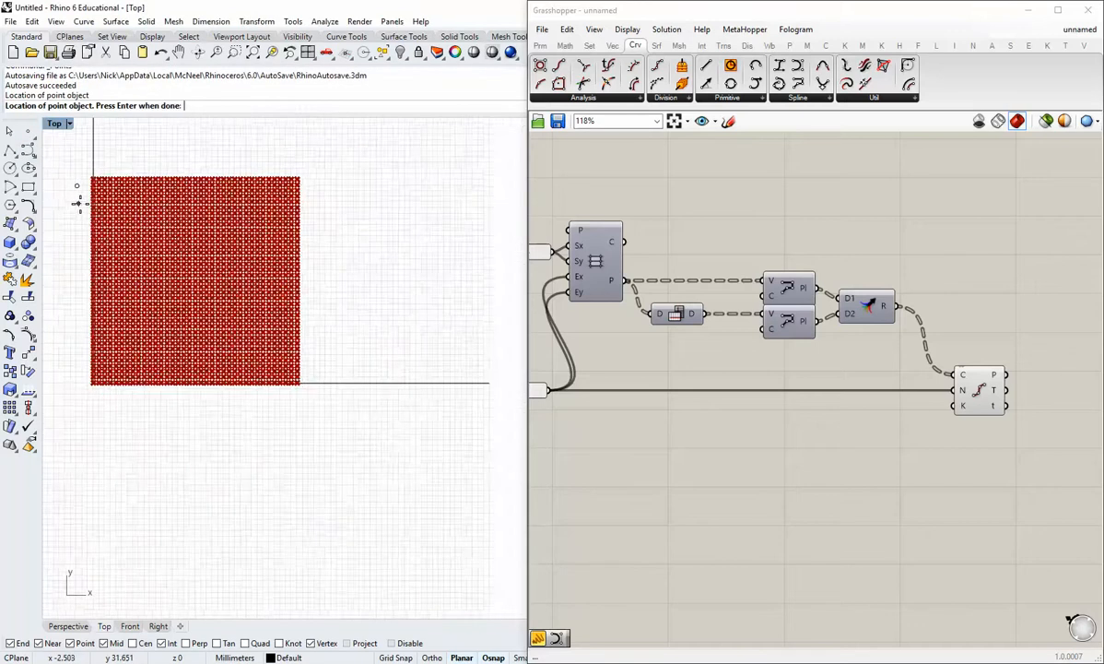
{"action": "scroll", "coordinate": [122, 178], "scroll_direction": "up", "scroll_amount": 2}
{"action": "left_click", "coordinate": [237, 155]}
{"action": "scroll", "coordinate": [300, 238], "scroll_direction": "down", "scroll_amount": 2}
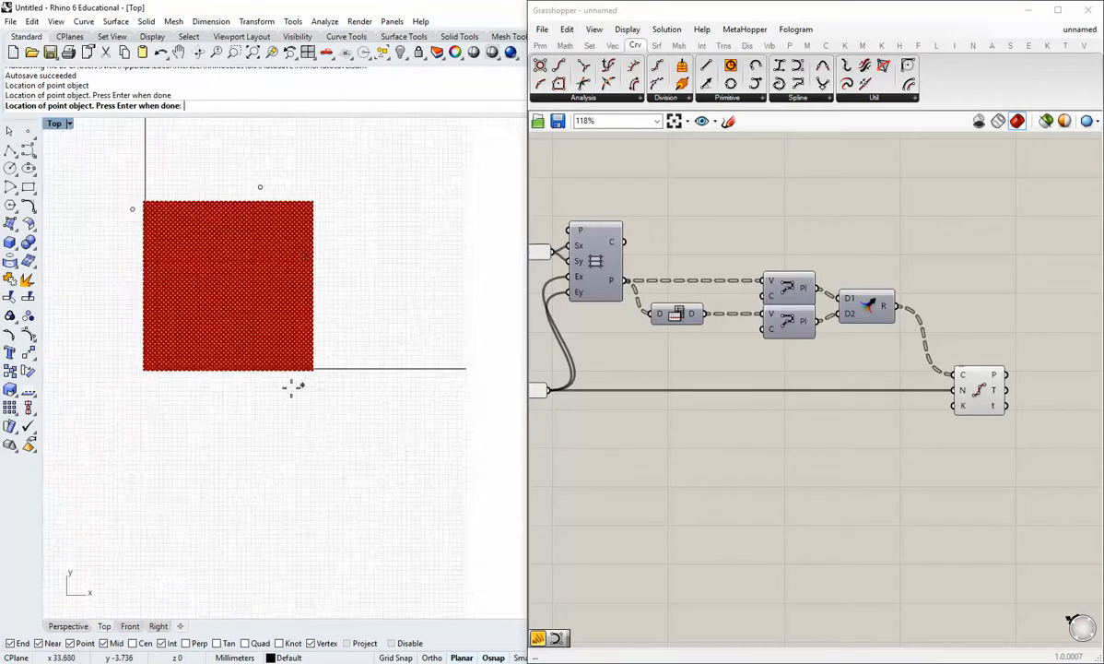
{"action": "scroll", "coordinate": [260, 381], "scroll_direction": "up", "scroll_amount": 1}
{"action": "left_click", "coordinate": [256, 384]}
{"action": "key", "text": "Return"}
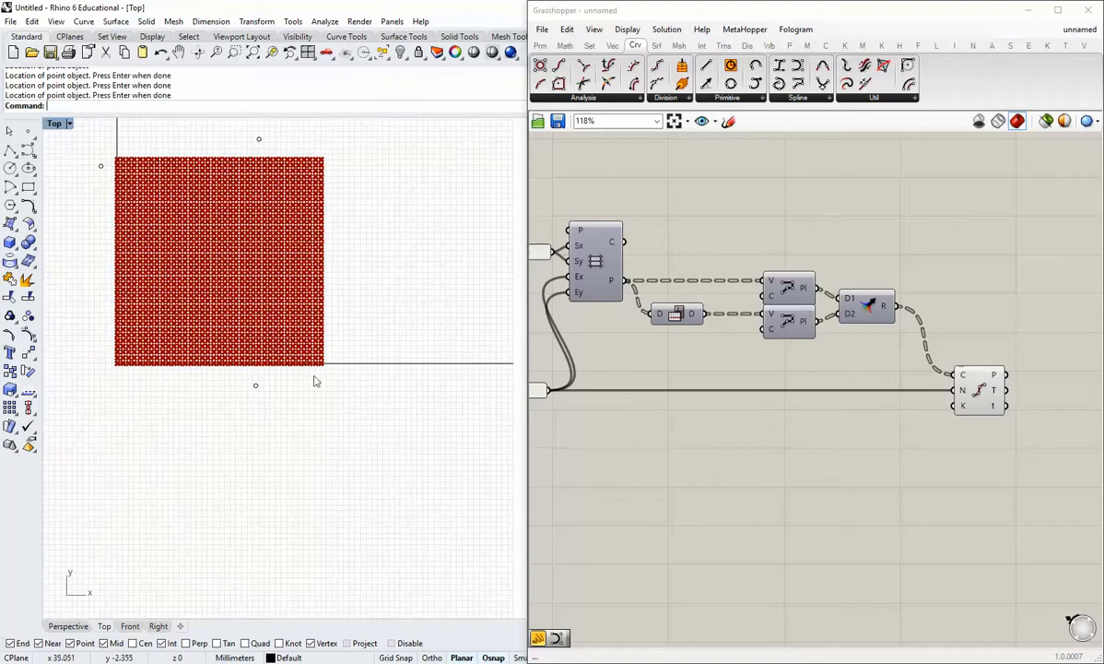
Add a Point parameter to the Grasshopper canvas and reference the three Rhino points in it as multiple points.
{"action": "scroll", "coordinate": [279, 402], "scroll_direction": "up", "scroll_amount": 2}
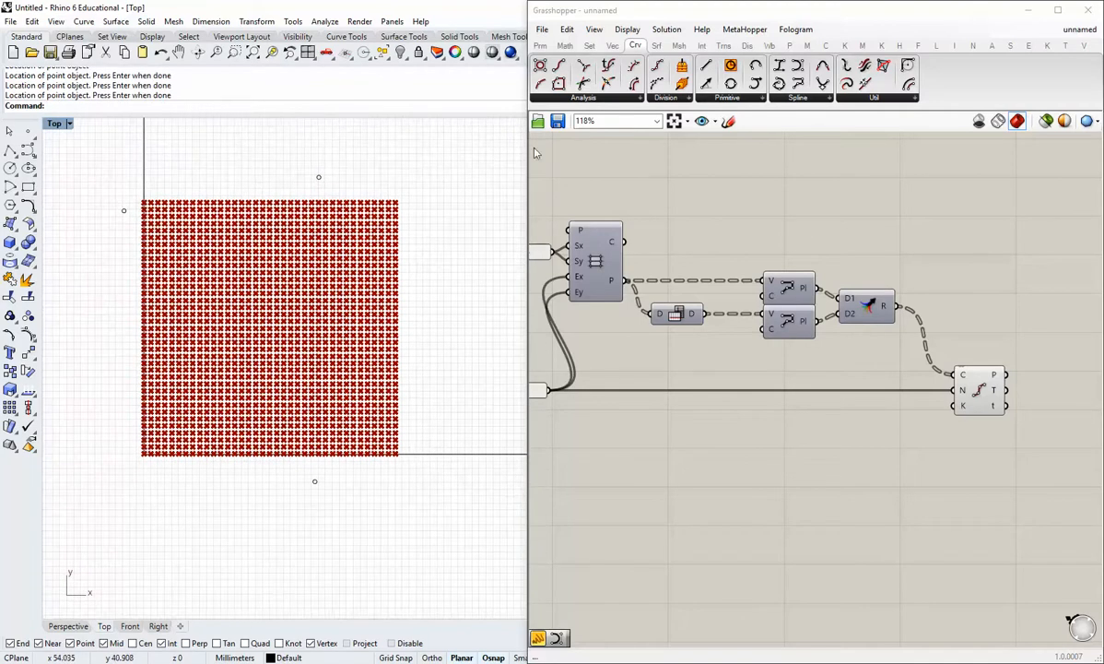
{"action": "left_click", "coordinate": [540, 45]}
{"action": "left_click_drag", "start_coordinate": [540, 66], "coordinate": [720, 426]}
{"action": "right_click", "coordinate": [720, 427]}
{"action": "left_click", "coordinate": [801, 581]}
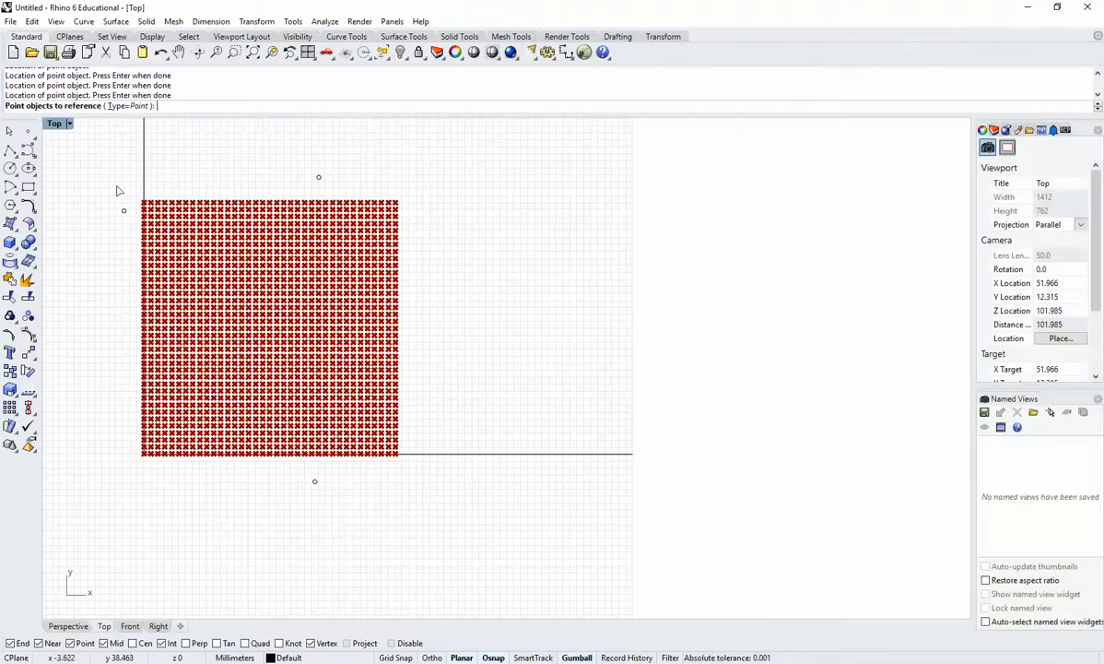
{"action": "left_click", "coordinate": [124, 210]}
{"action": "left_click", "coordinate": [318, 177]}
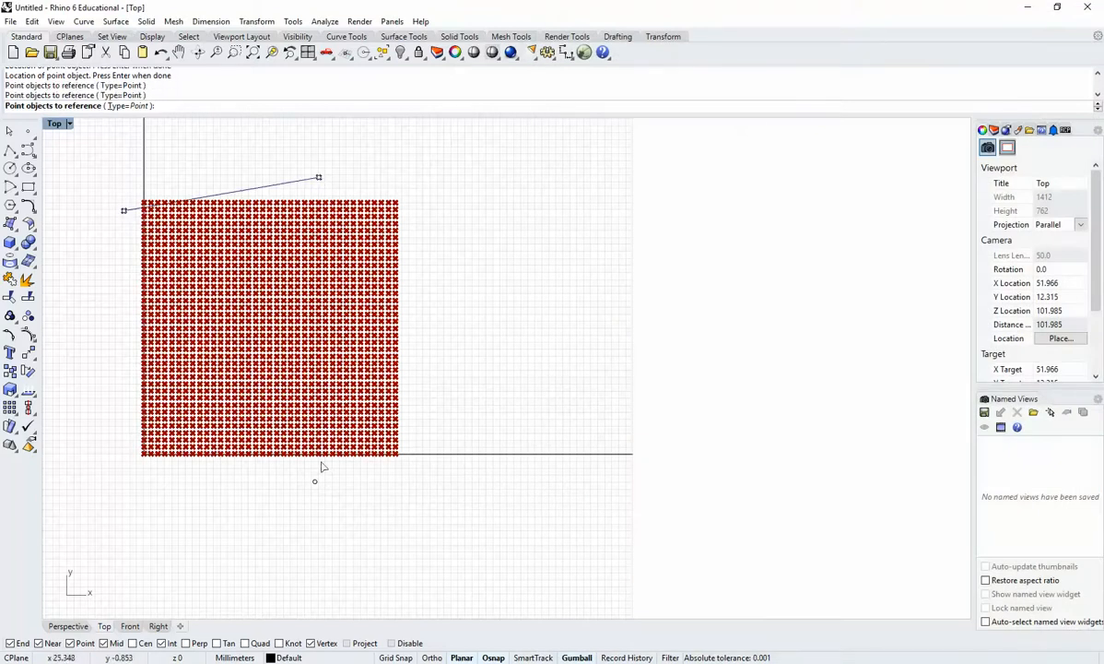
{"action": "left_click", "coordinate": [315, 481]}
{"action": "key", "text": "Return"}
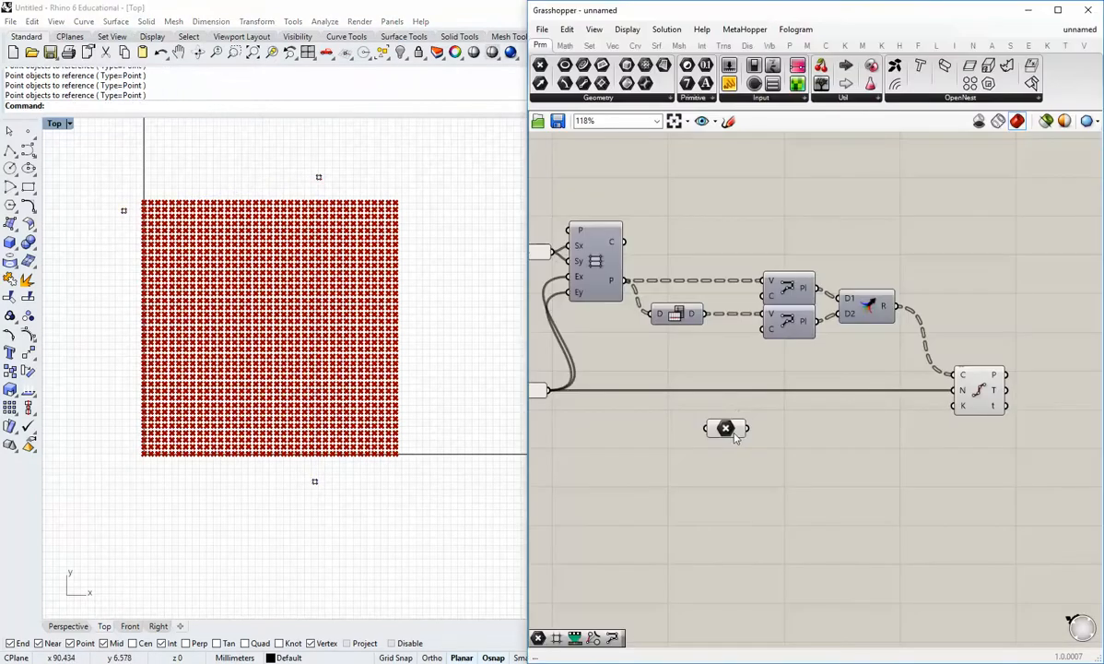
Internalise the Point parameter's data and delete the three original point objects from the Rhino Top view.
{"action": "left_click_drag", "start_coordinate": [727, 428], "coordinate": [784, 449]}
{"action": "left_click", "coordinate": [756, 461]}
{"action": "right_click_drag", "start_coordinate": [719, 473], "coordinate": [712, 458]}
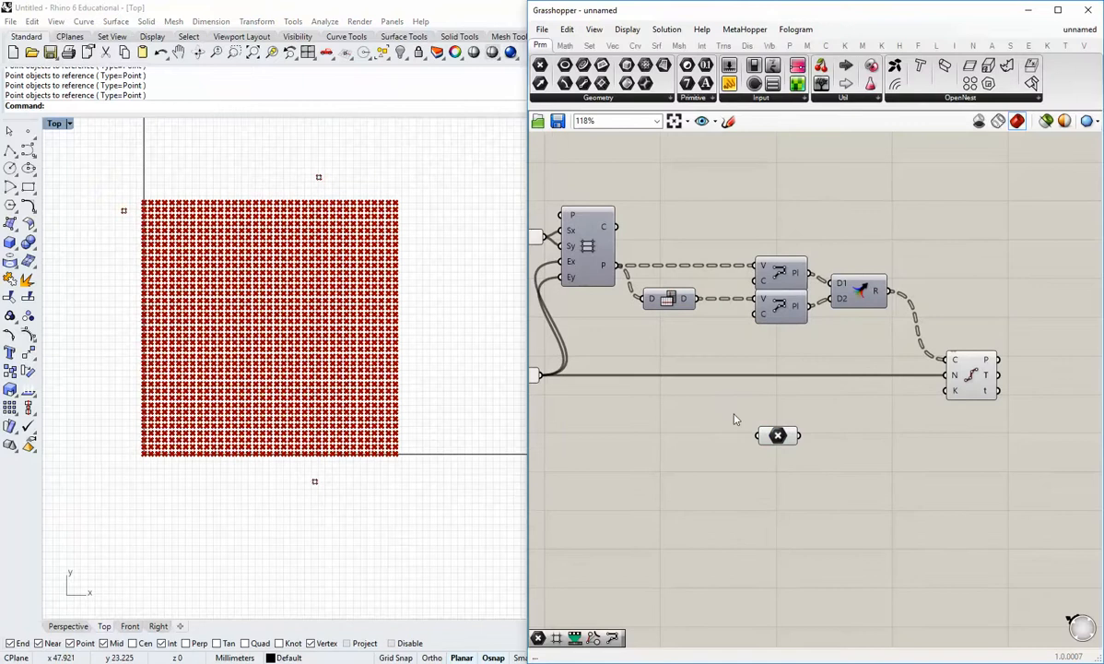
{"action": "right_click", "coordinate": [778, 437]}
{"action": "left_click", "coordinate": [775, 583]}
{"action": "left_click", "coordinate": [784, 439]}
{"action": "left_click", "coordinate": [730, 484]}
{"action": "left_click_drag", "start_coordinate": [74, 147], "coordinate": [469, 493]}
{"action": "key", "text": "Delete"}
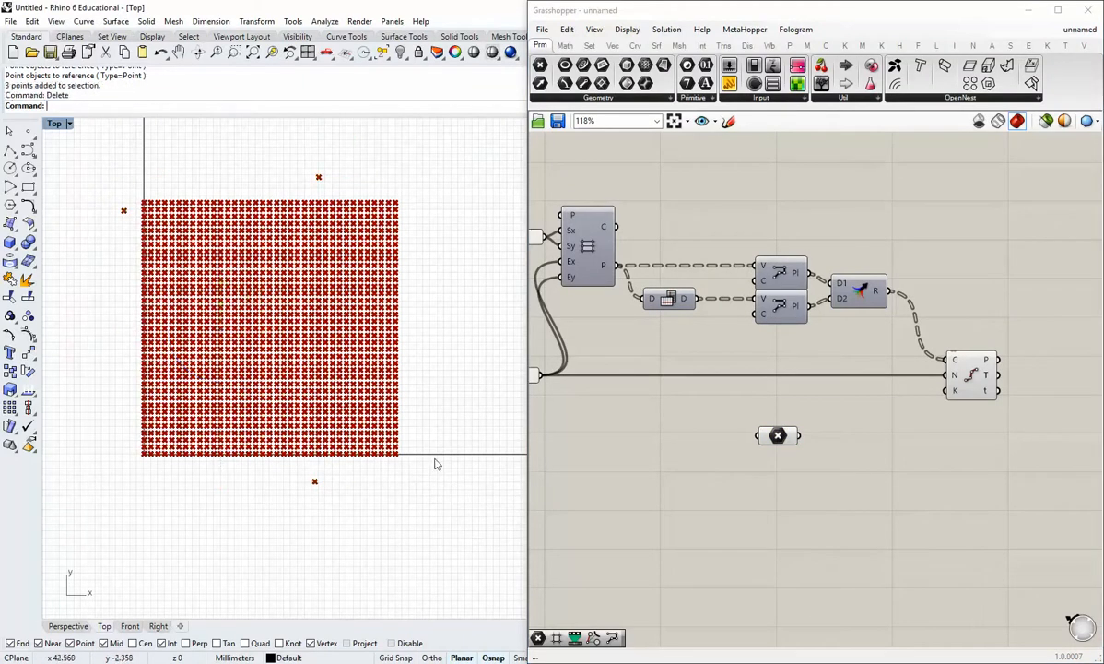
Shorten the Grasshopper window to uncover Rhino's status bar and check the Gumball setting with the Point parameter selected.
{"action": "left_click_drag", "start_coordinate": [615, 658], "coordinate": [623, 633]}
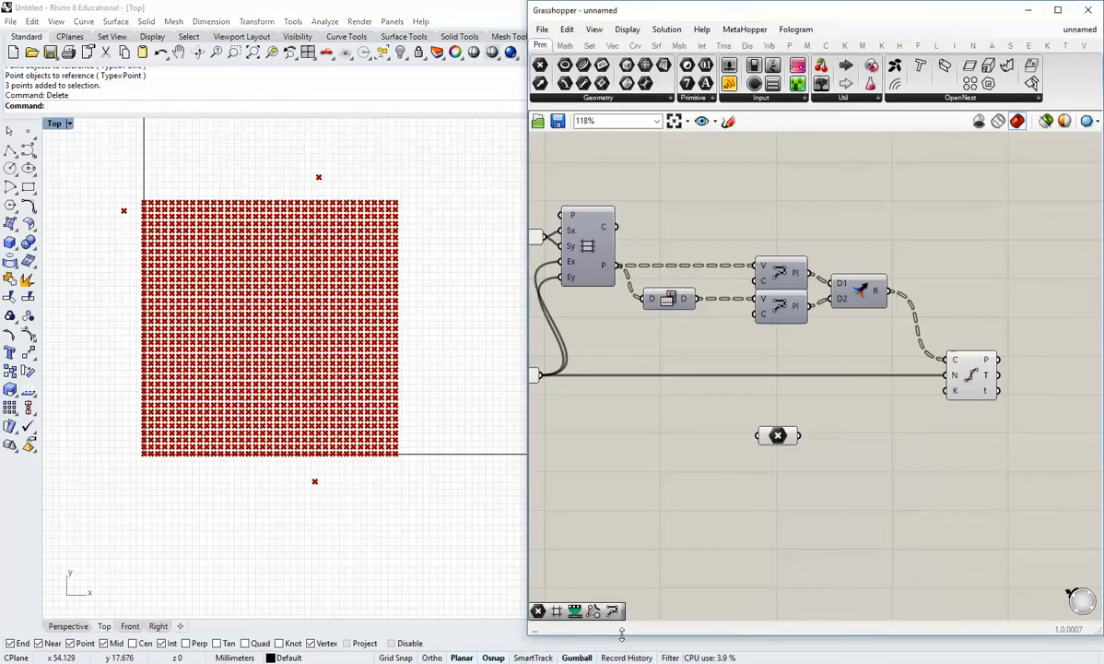
{"action": "left_click", "coordinate": [779, 436]}
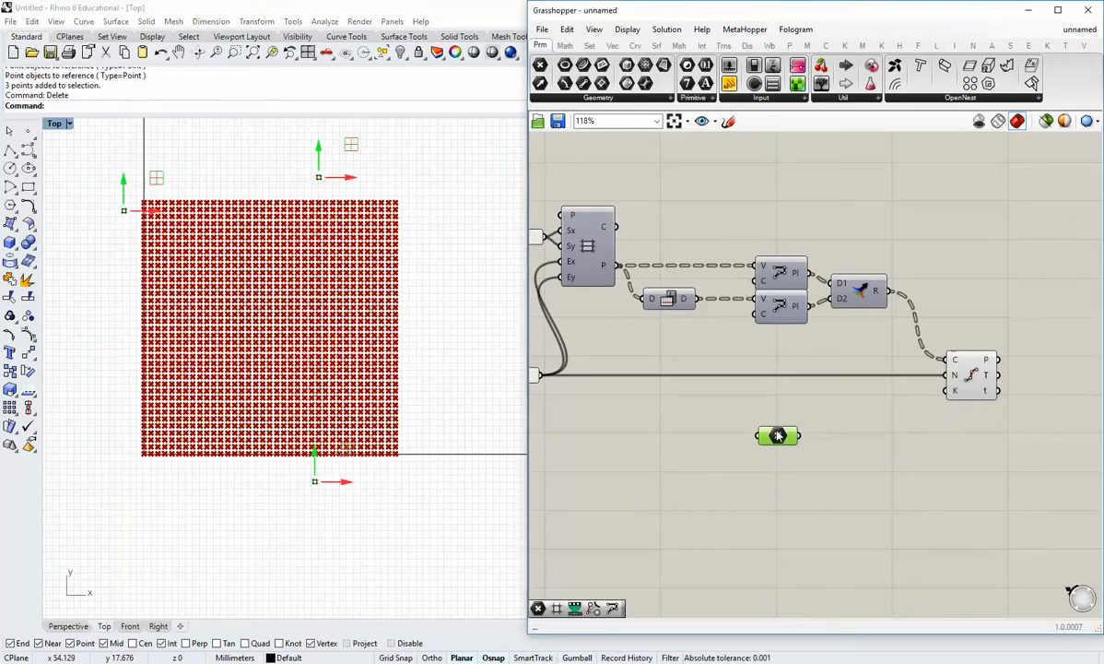
{"action": "left_click", "coordinate": [577, 657]}
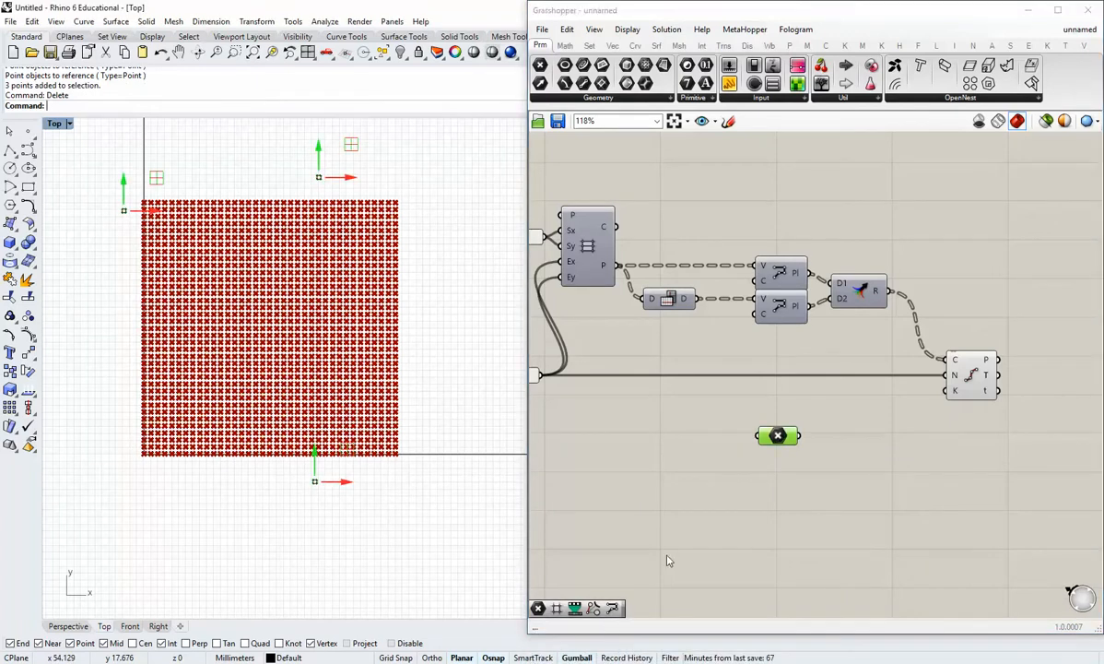
{"action": "left_click", "coordinate": [779, 435]}
{"action": "left_click", "coordinate": [714, 439]}
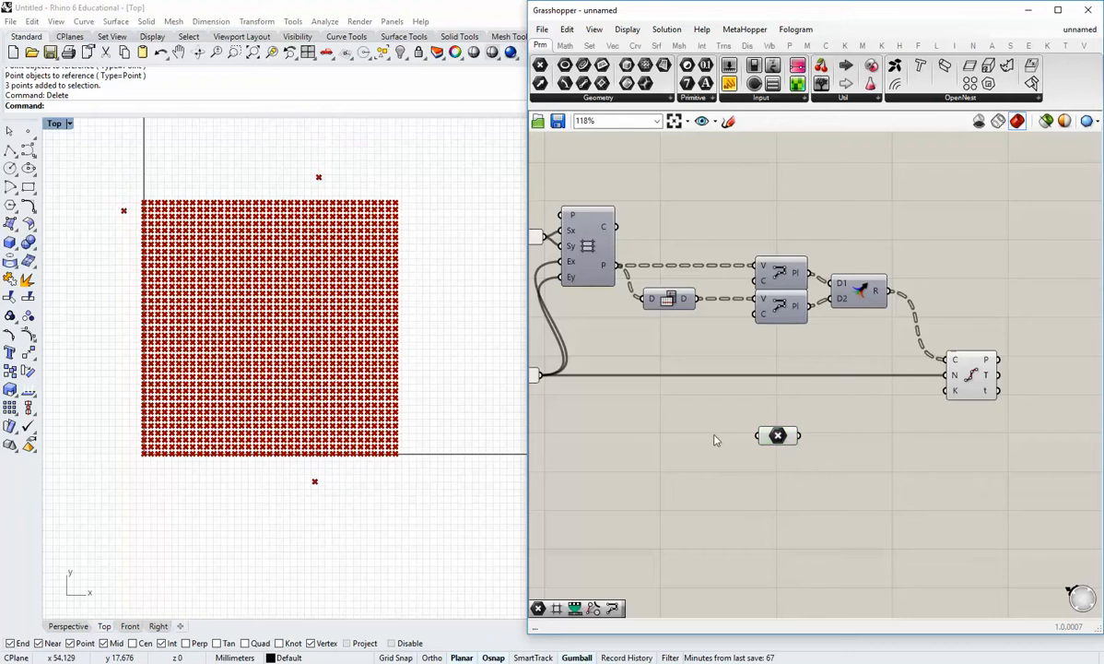
Move the Point parameter directly beneath the Divide Curve component.
{"action": "left_click", "coordinate": [779, 435]}
{"action": "left_click_drag", "start_coordinate": [781, 437], "coordinate": [829, 461]}
{"action": "left_click", "coordinate": [815, 517]}
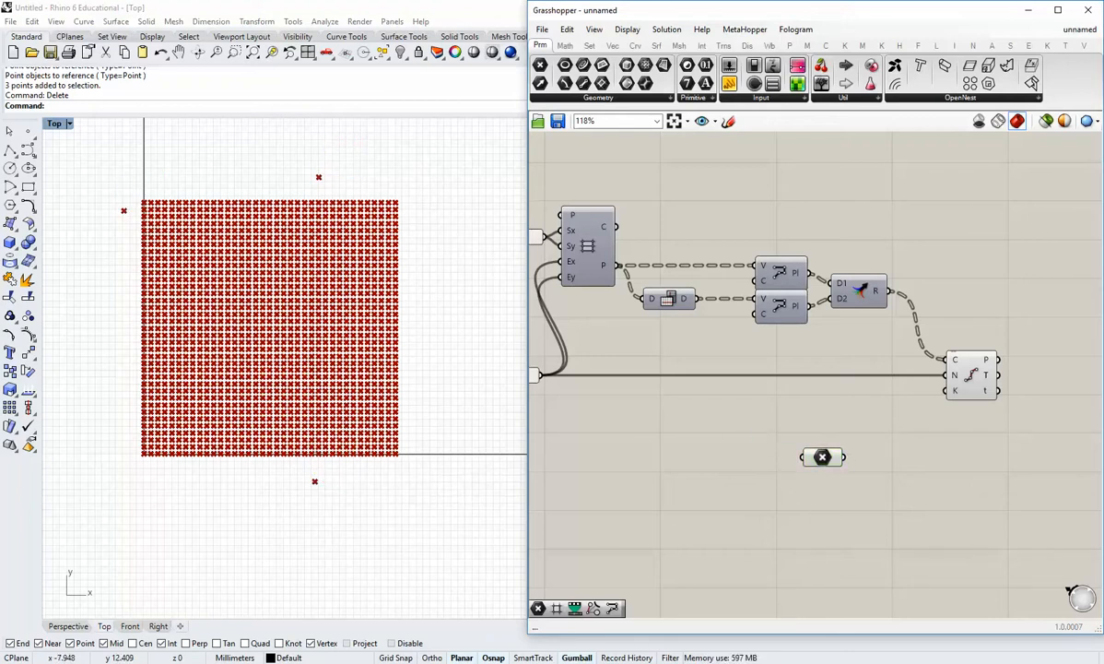
{"action": "right_click_drag", "start_coordinate": [804, 440], "coordinate": [765, 441]}
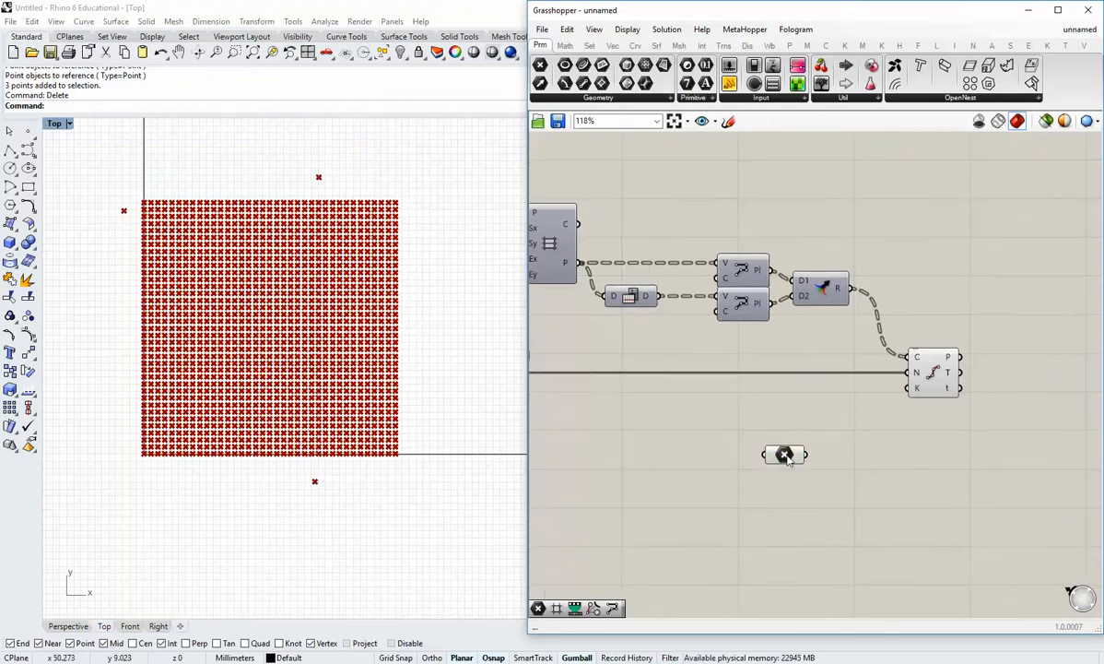
{"action": "left_click_drag", "start_coordinate": [790, 455], "coordinate": [828, 458]}
{"action": "scroll", "coordinate": [827, 458], "scroll_direction": "down", "scroll_amount": 2}
{"action": "right_click_drag", "start_coordinate": [828, 458], "coordinate": [712, 442]}
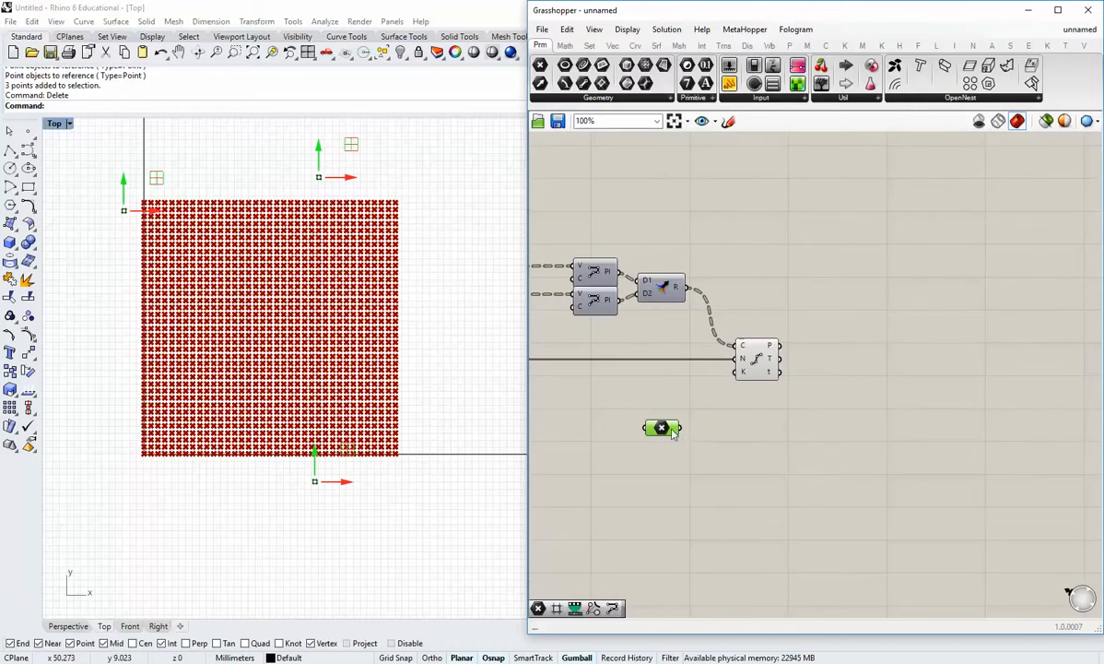
{"action": "left_click_drag", "start_coordinate": [665, 429], "coordinate": [763, 431]}
{"action": "left_click", "coordinate": [716, 406]}
Add a Closest Point component to the right of the Divide Curve component and the Point parameter.
{"action": "scroll", "coordinate": [318, 384], "scroll_direction": "up", "scroll_amount": 5}
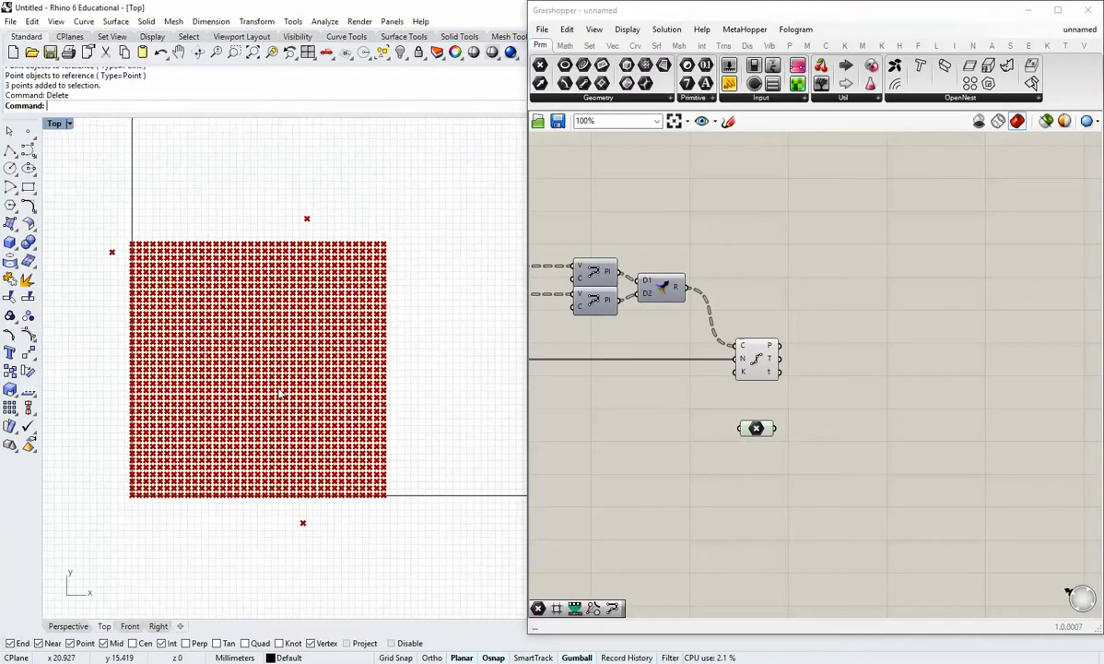
{"action": "right_click_drag", "start_coordinate": [318, 383], "coordinate": [322, 399]}
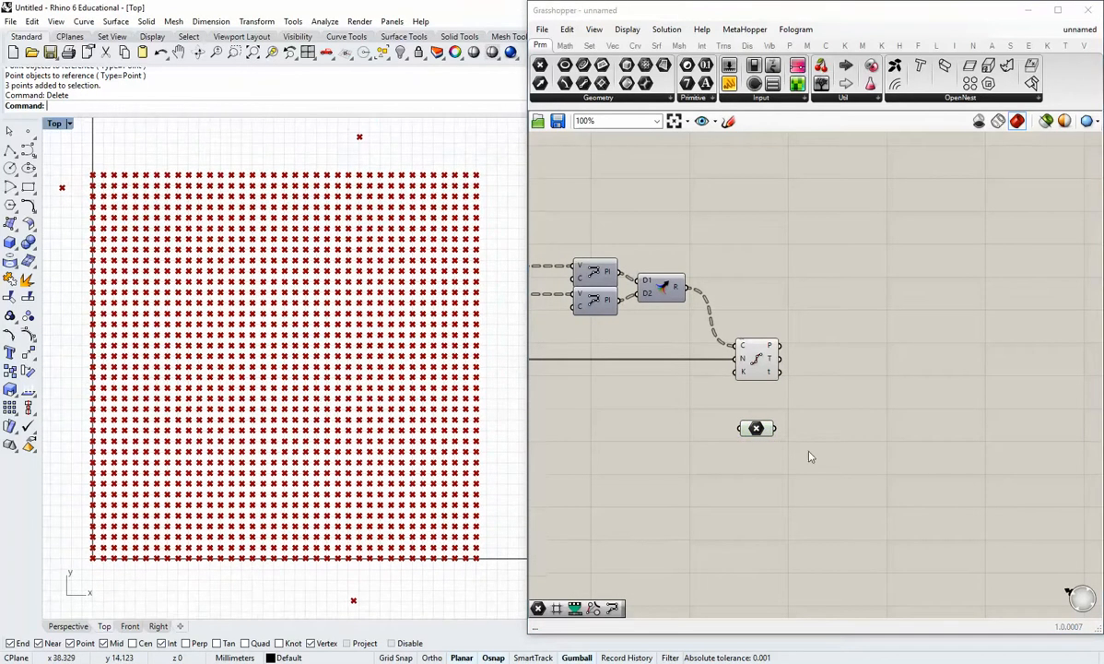
{"action": "right_click_drag", "start_coordinate": [678, 414], "coordinate": [617, 414]}
{"action": "right_click_drag", "start_coordinate": [800, 448], "coordinate": [766, 448]}
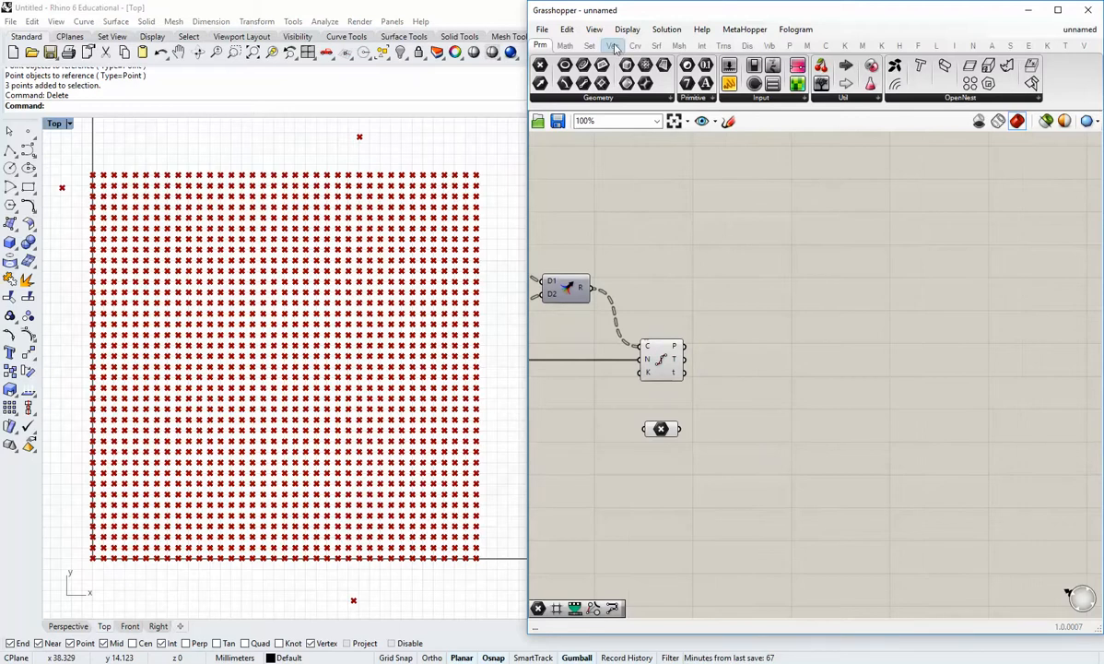
{"action": "left_click", "coordinate": [613, 46]}
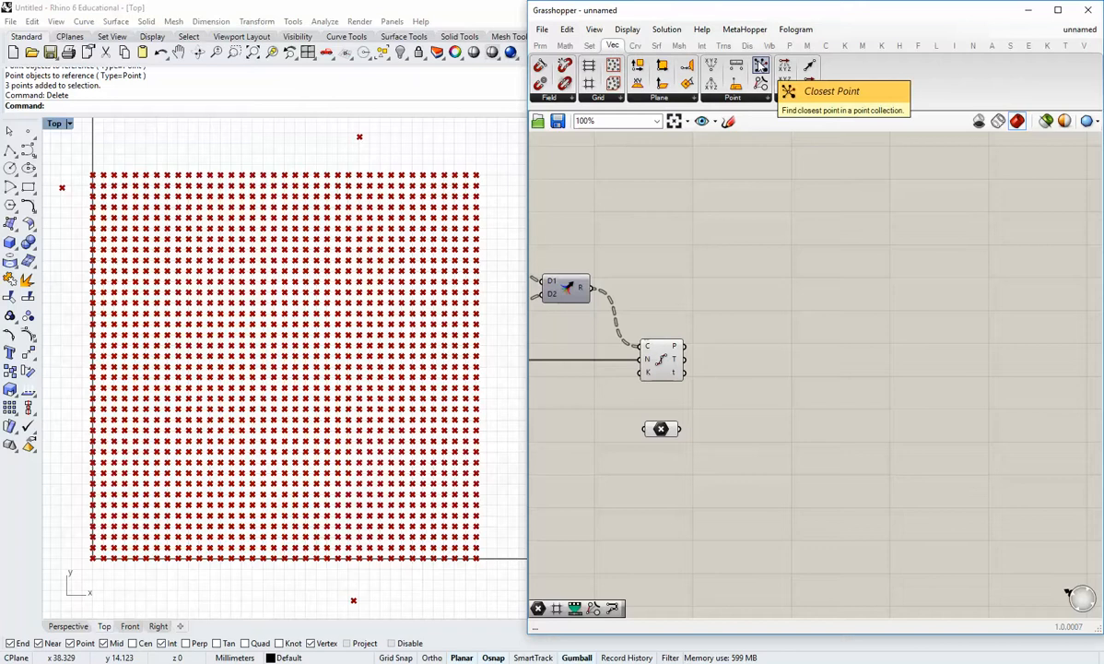
{"action": "left_click", "coordinate": [747, 101]}
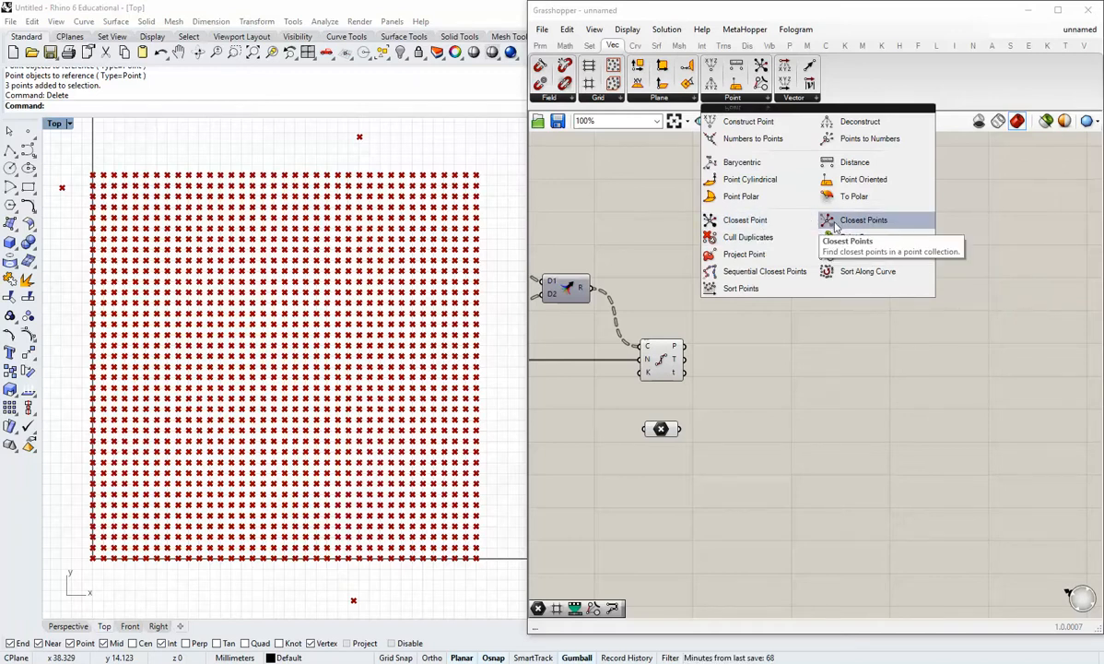
{"action": "left_click_drag", "start_coordinate": [835, 225], "coordinate": [766, 417]}
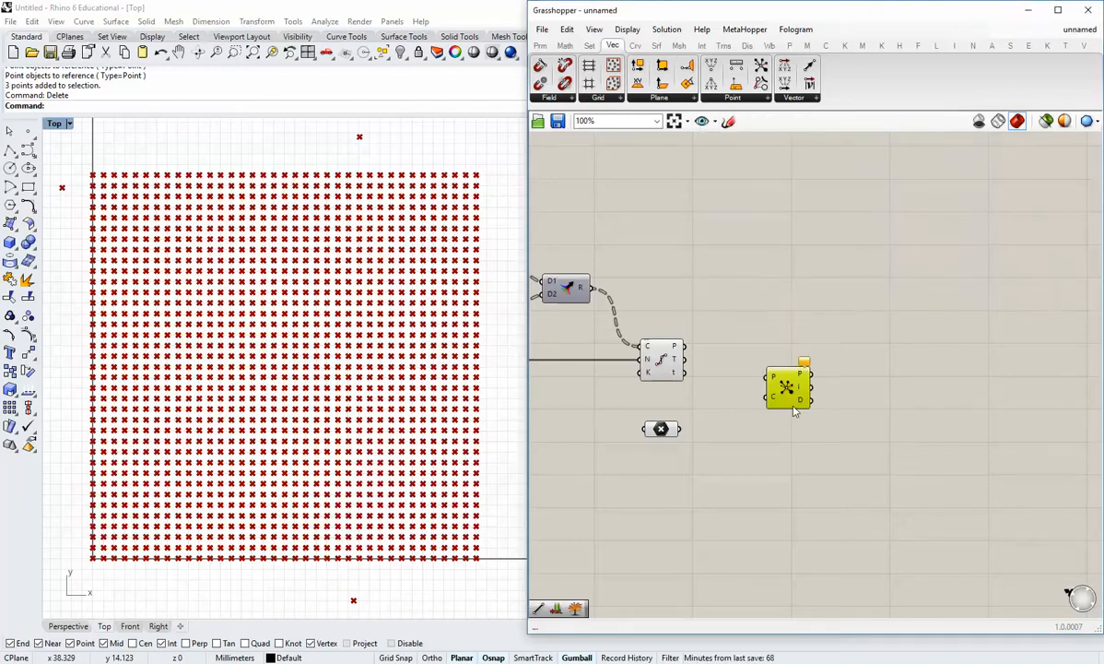
Connect the Point parameter to the Closest Point's C input and the Divide Curve's P output to its P input.
{"action": "scroll", "coordinate": [728, 425], "scroll_direction": "up", "scroll_amount": 1}
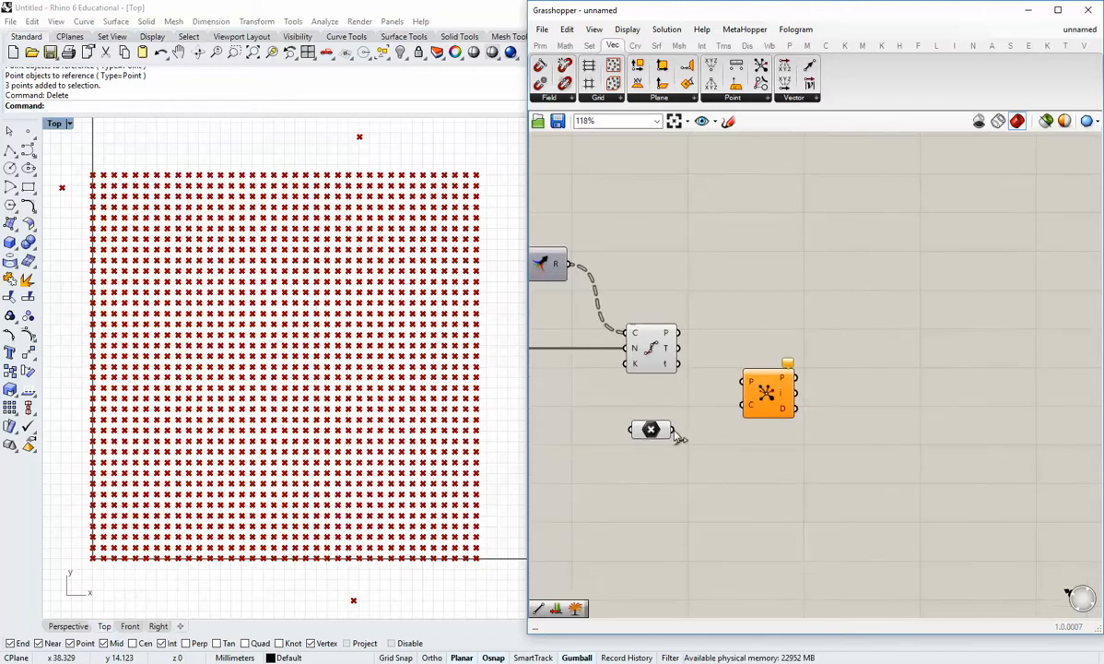
{"action": "left_click_drag", "start_coordinate": [673, 431], "coordinate": [789, 419]}
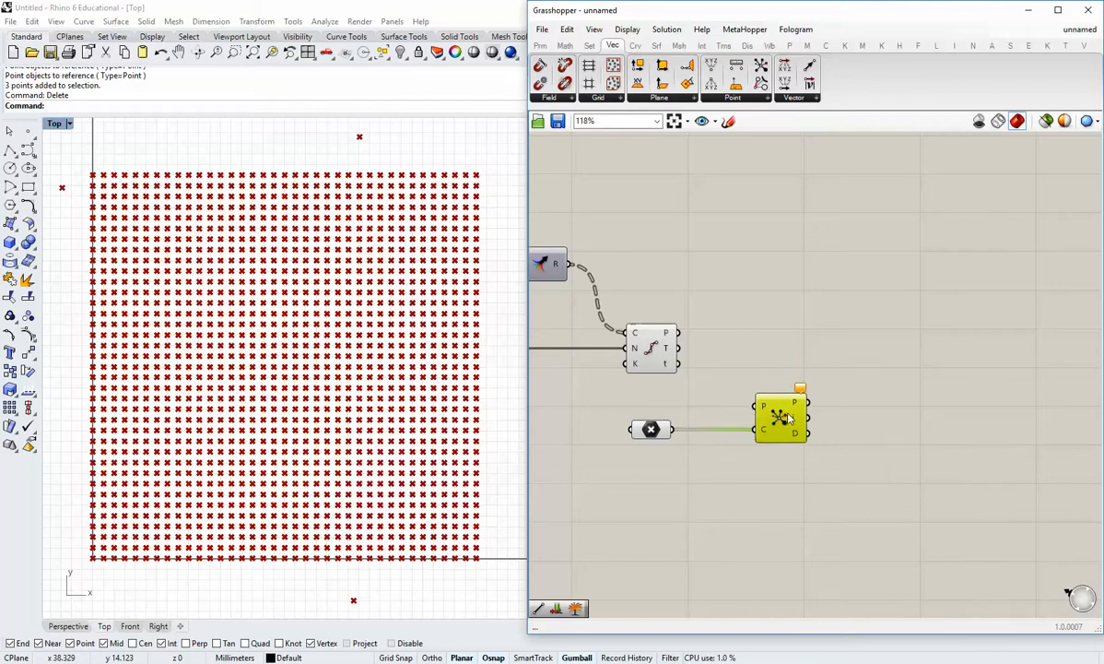
{"action": "left_click", "coordinate": [692, 369]}
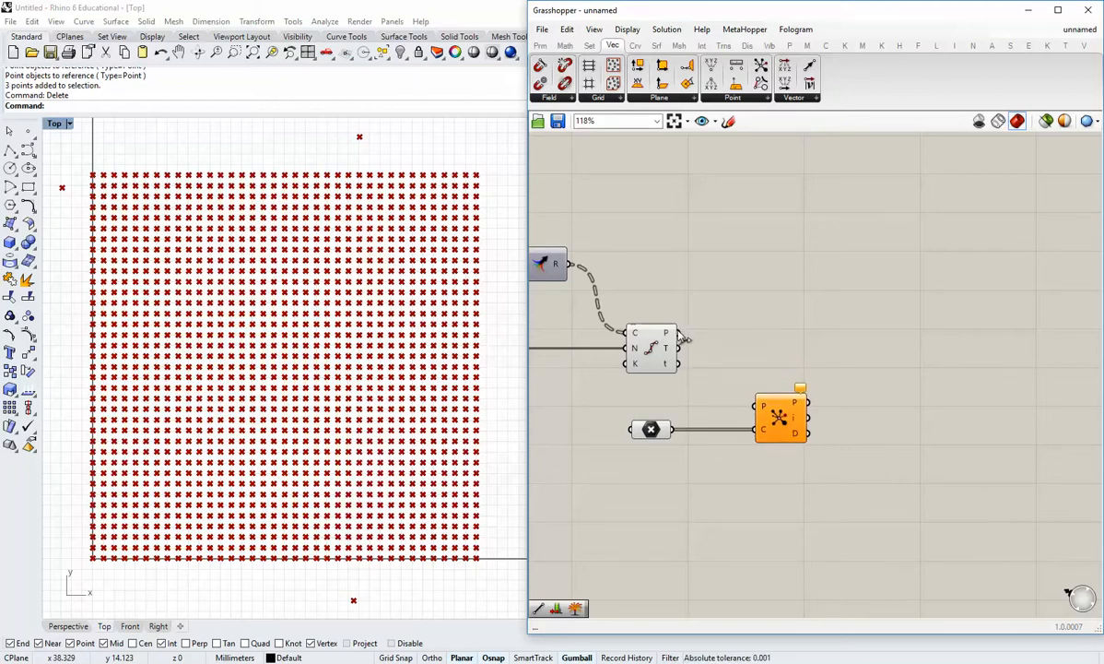
{"action": "left_click_drag", "start_coordinate": [684, 341], "coordinate": [763, 411]}
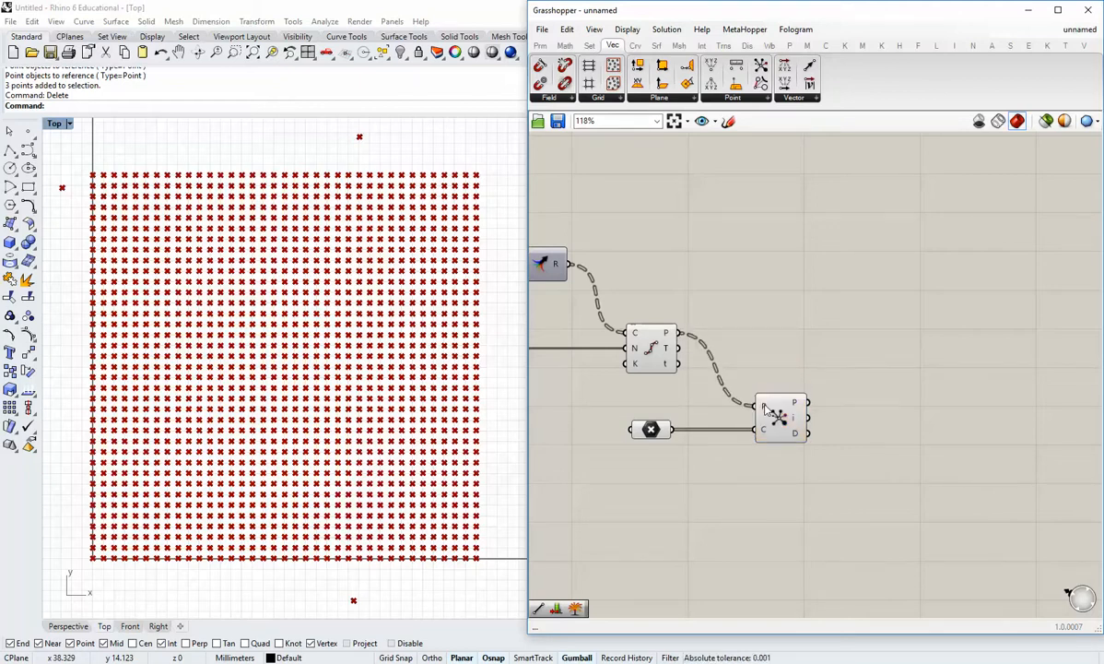
Move the Closest Point component closer to Divide Curve and shift the Point parameter closer to its C input.
{"action": "mouse_move", "coordinate": [764, 410]}
{"action": "left_click_drag", "start_coordinate": [782, 417], "coordinate": [758, 419]}
{"action": "left_click", "coordinate": [761, 476]}
{"action": "right_click_drag", "start_coordinate": [761, 476], "coordinate": [753, 458]}
{"action": "scroll", "coordinate": [758, 444], "scroll_direction": "up", "scroll_amount": 2}
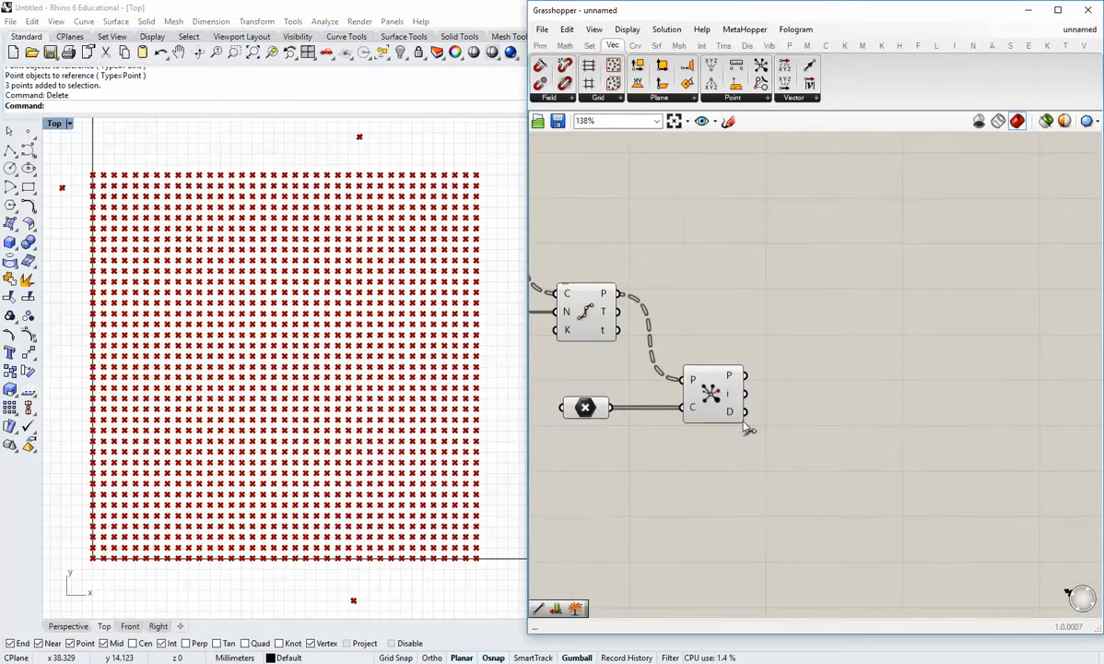
{"action": "mouse_move", "coordinate": [737, 417]}
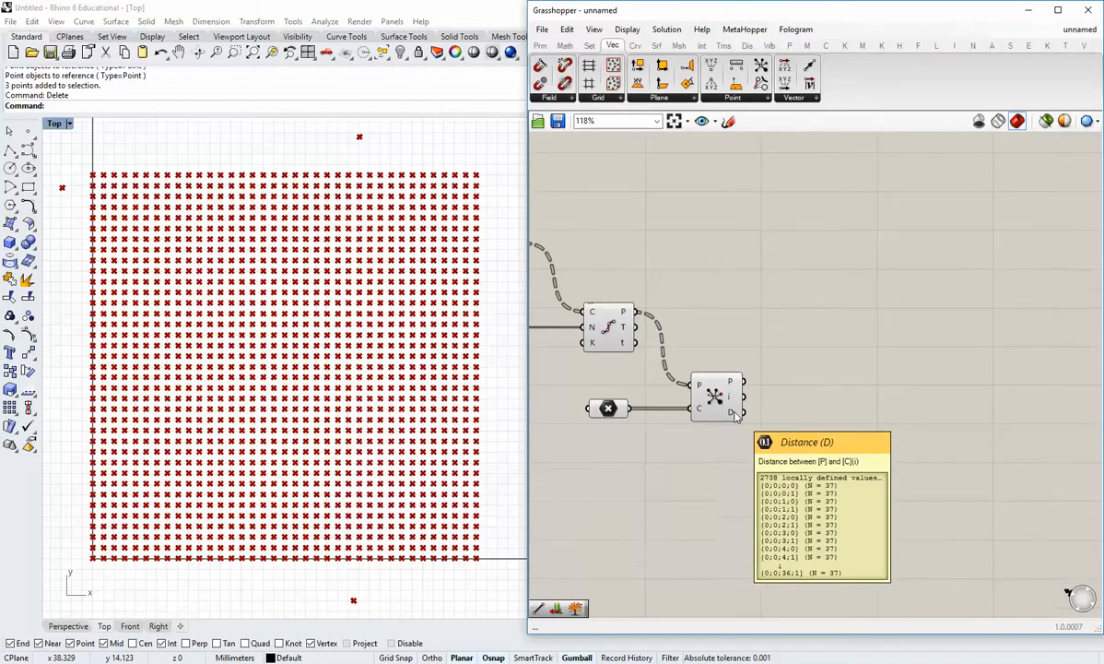
{"action": "scroll", "coordinate": [736, 416], "scroll_direction": "down", "scroll_amount": 2}
{"action": "left_click_drag", "start_coordinate": [610, 416], "coordinate": [641, 415]}
{"action": "left_click", "coordinate": [698, 460]}
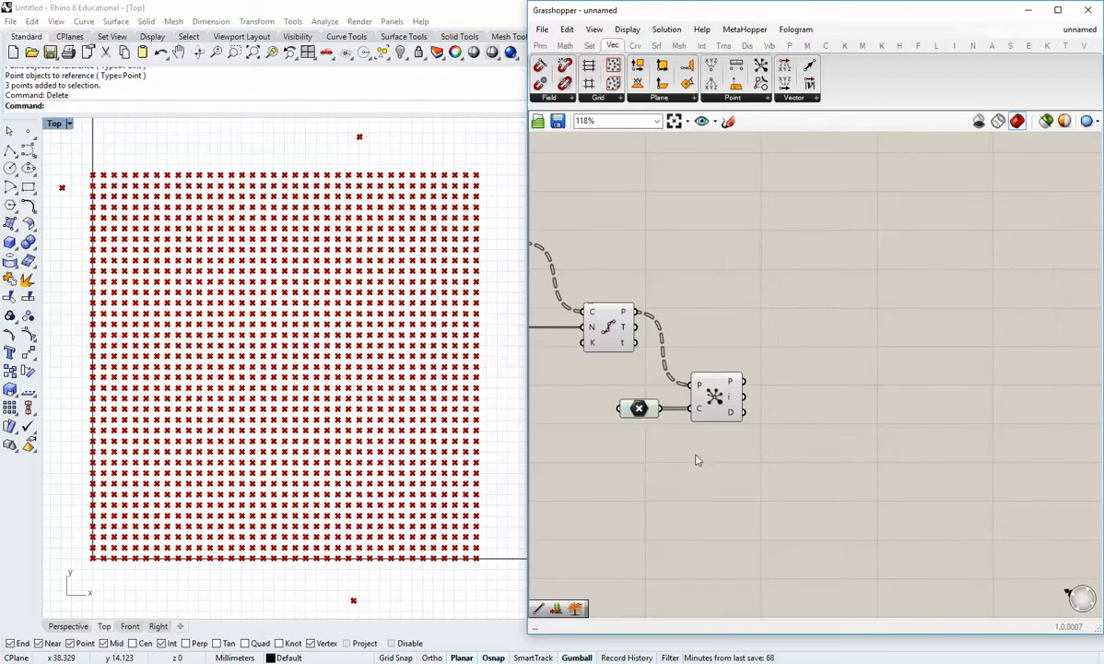
{"action": "mouse_move", "coordinate": [731, 418]}
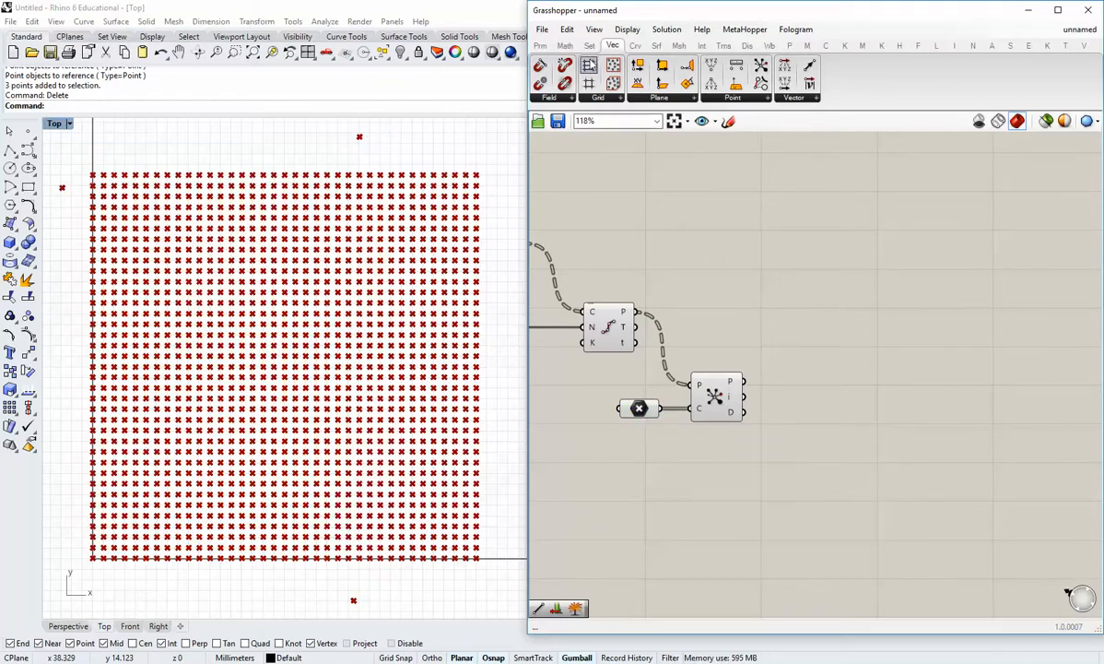
Add a Larger Than component beside Closest Point and connect the Closest Point's D output to its A input.
{"action": "left_click", "coordinate": [567, 47]}
{"action": "left_click", "coordinate": [643, 99]}
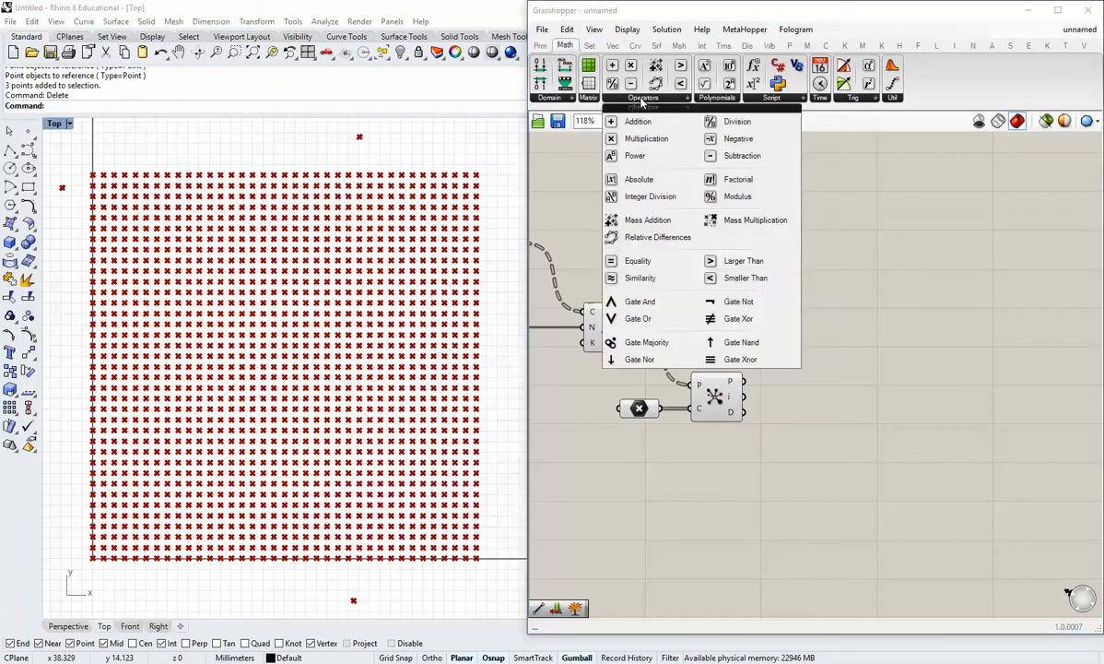
{"action": "left_click", "coordinate": [738, 261]}
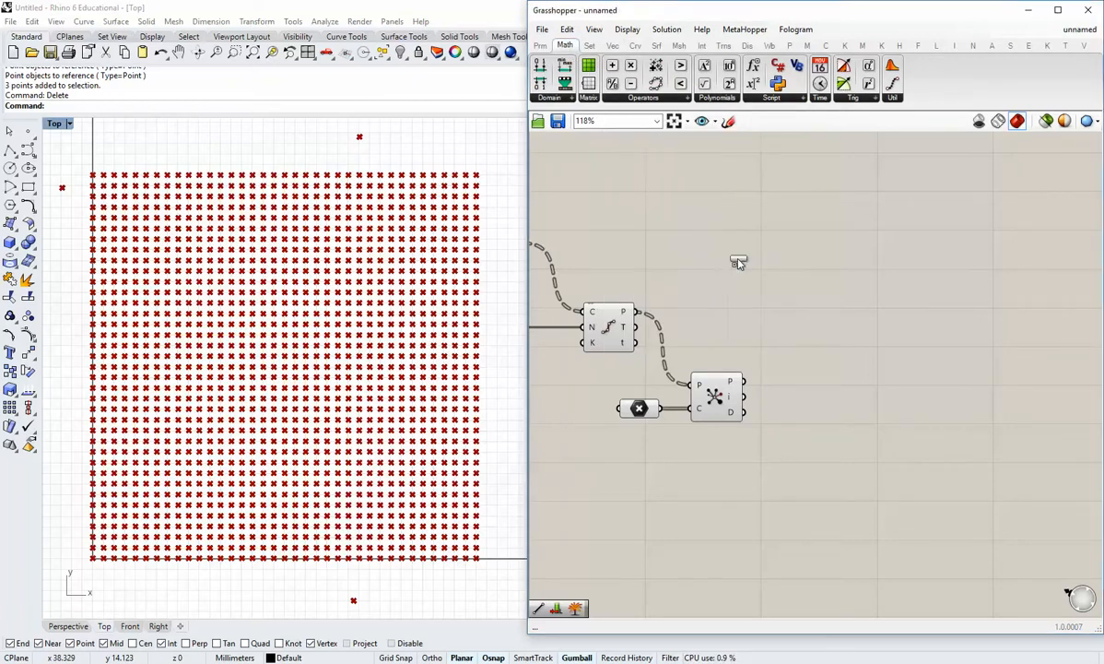
{"action": "left_click", "coordinate": [871, 419]}
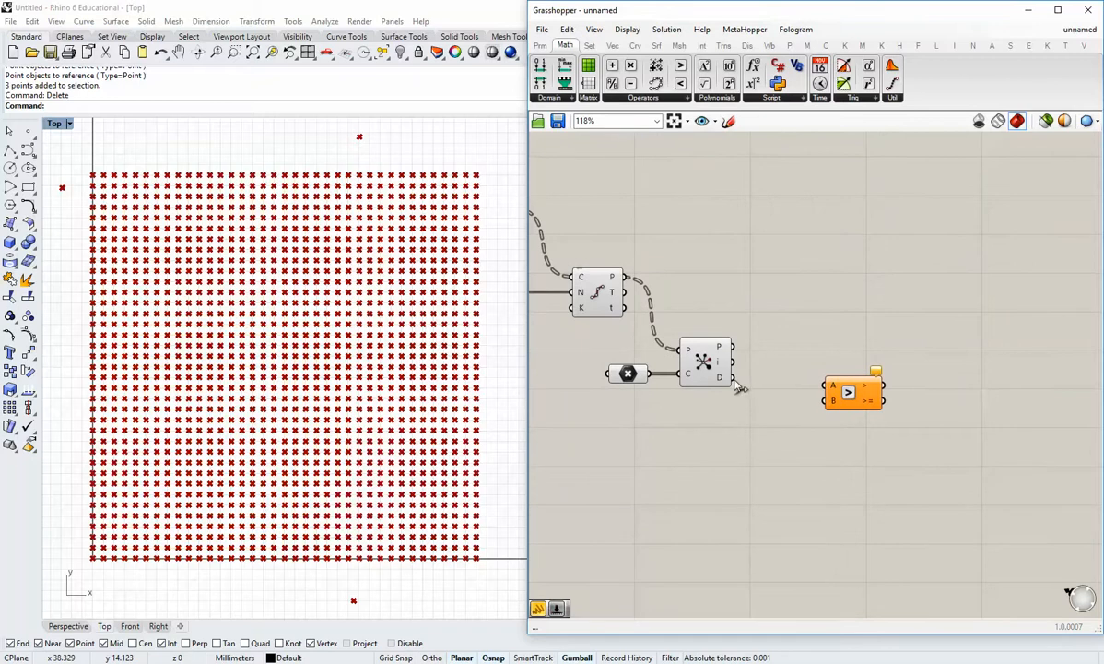
{"action": "left_click_drag", "start_coordinate": [733, 377], "coordinate": [873, 392]}
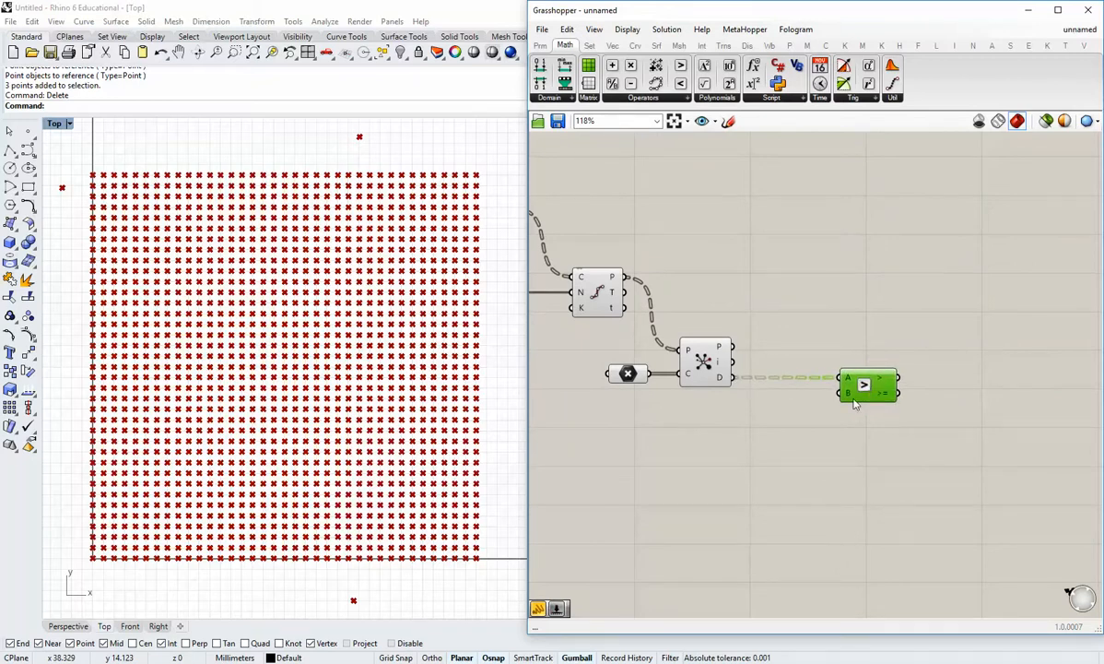
{"action": "left_click", "coordinate": [851, 415]}
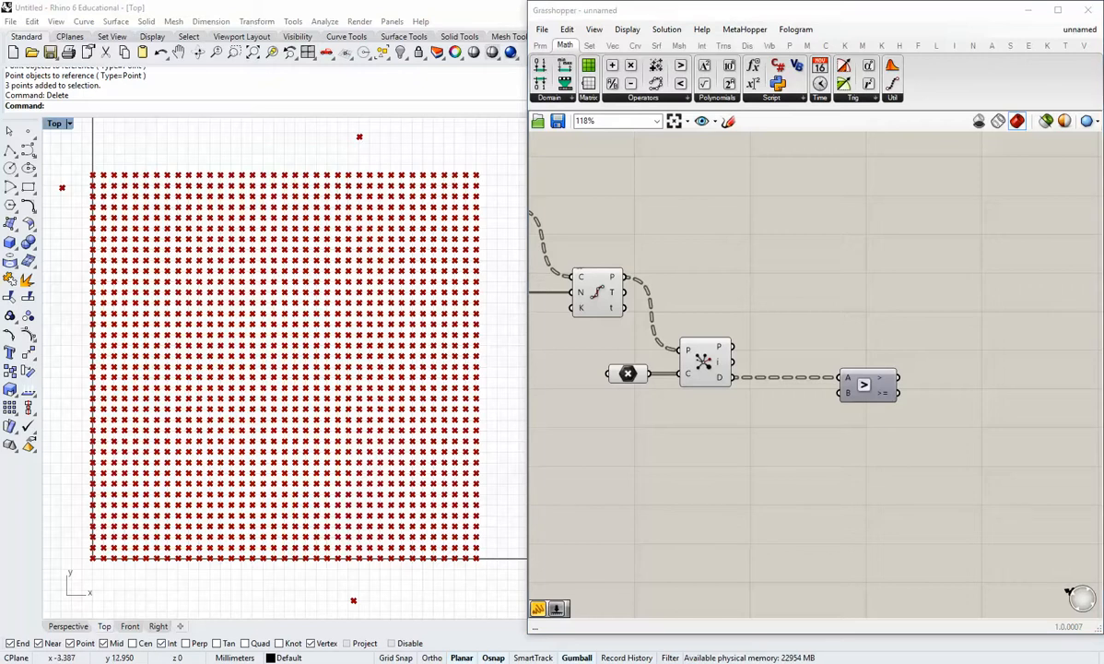
Add a number slider ranging from 0 to 10.00 and connect it to the Larger Than component's B input.
{"action": "double_click", "coordinate": [749, 447]}
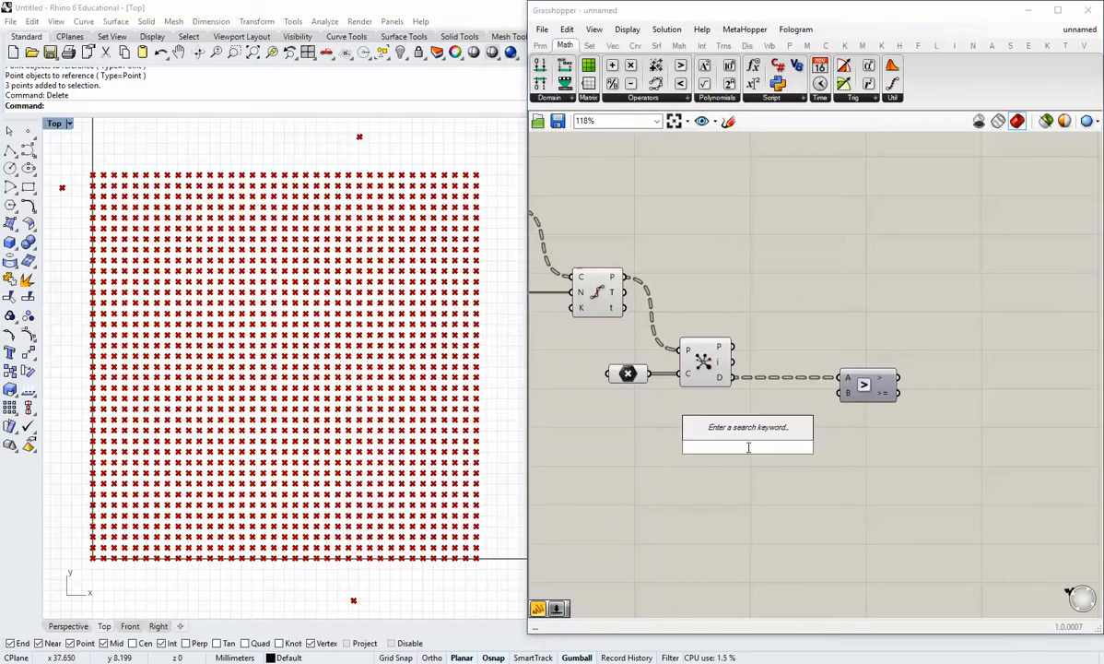
{"action": "type", "text": "0<10"}
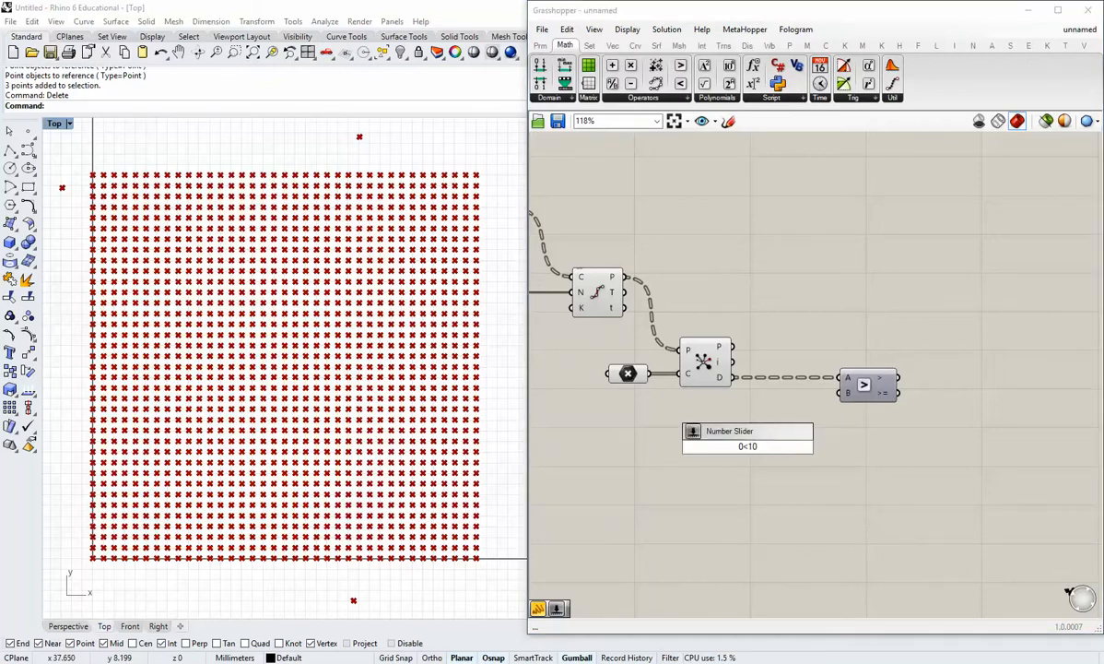
{"action": "type", "text": ".00"}
{"action": "key", "text": "Return"}
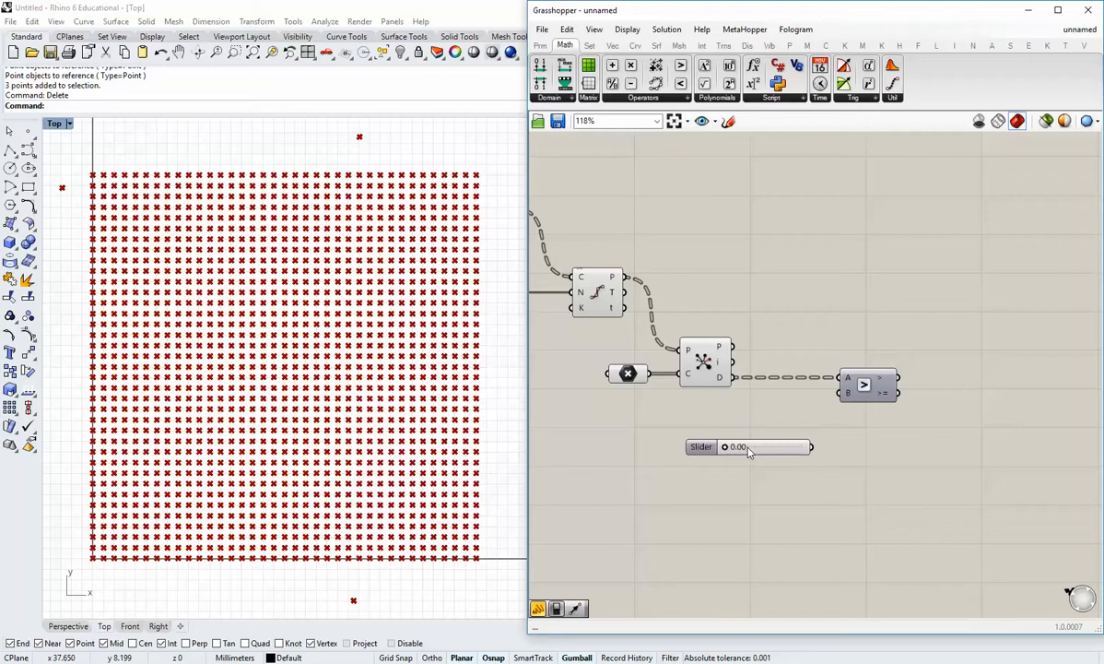
{"action": "left_click_drag", "start_coordinate": [812, 447], "coordinate": [841, 395]}
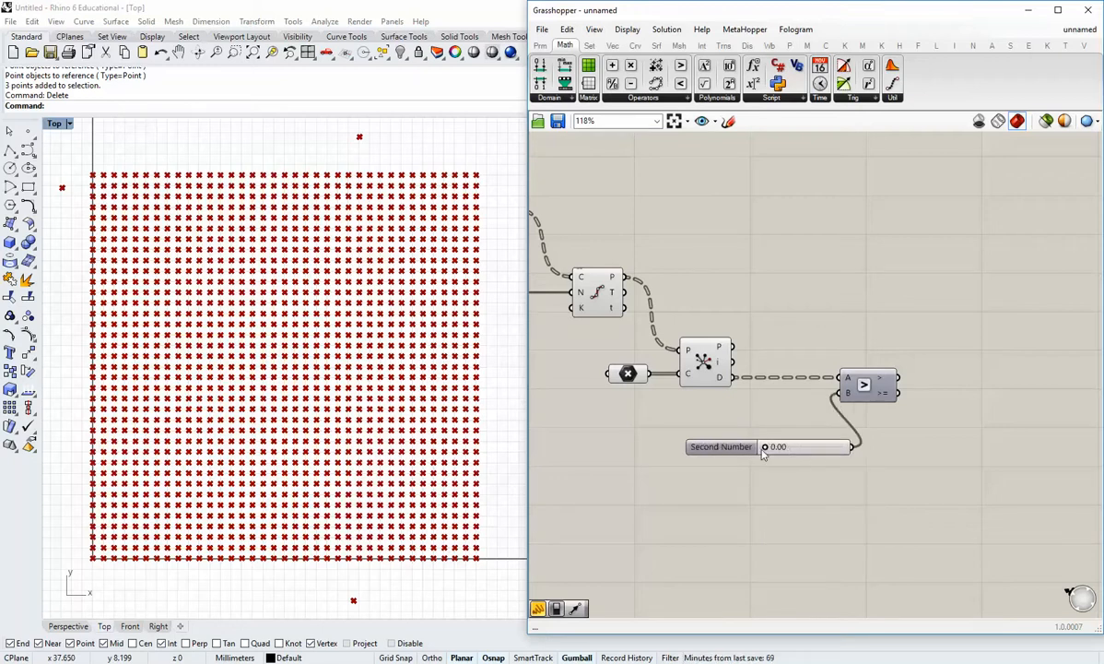
Set the Second Number slider to 6.72 and place it just beneath the Closest Point component.
{"action": "mouse_move", "coordinate": [764, 454]}
{"action": "left_mouse_down"}
{"action": "mouse_move", "coordinate": [739, 452]}
{"action": "mouse_move", "coordinate": [778, 459]}
{"action": "mouse_move", "coordinate": [783, 444]}
{"action": "left_mouse_up"}
{"action": "left_click", "coordinate": [828, 434]}
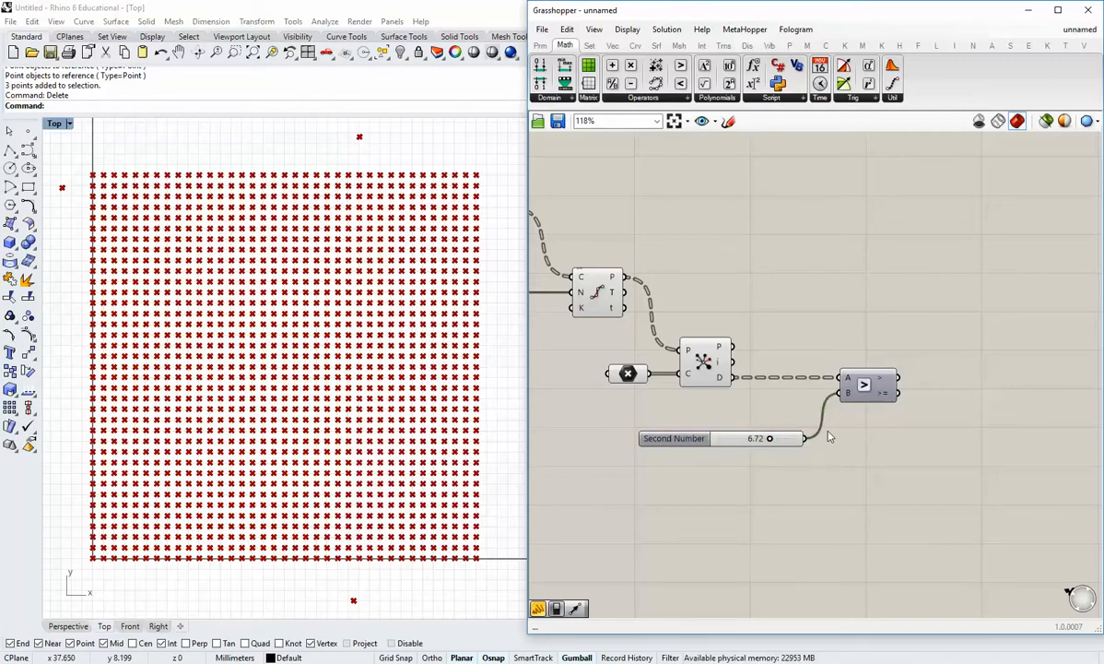
{"action": "scroll", "coordinate": [828, 434], "scroll_direction": "down", "scroll_amount": 2}
{"action": "right_click_drag", "start_coordinate": [844, 371], "coordinate": [812, 424]}
{"action": "right_click_drag", "start_coordinate": [839, 476], "coordinate": [825, 444]}
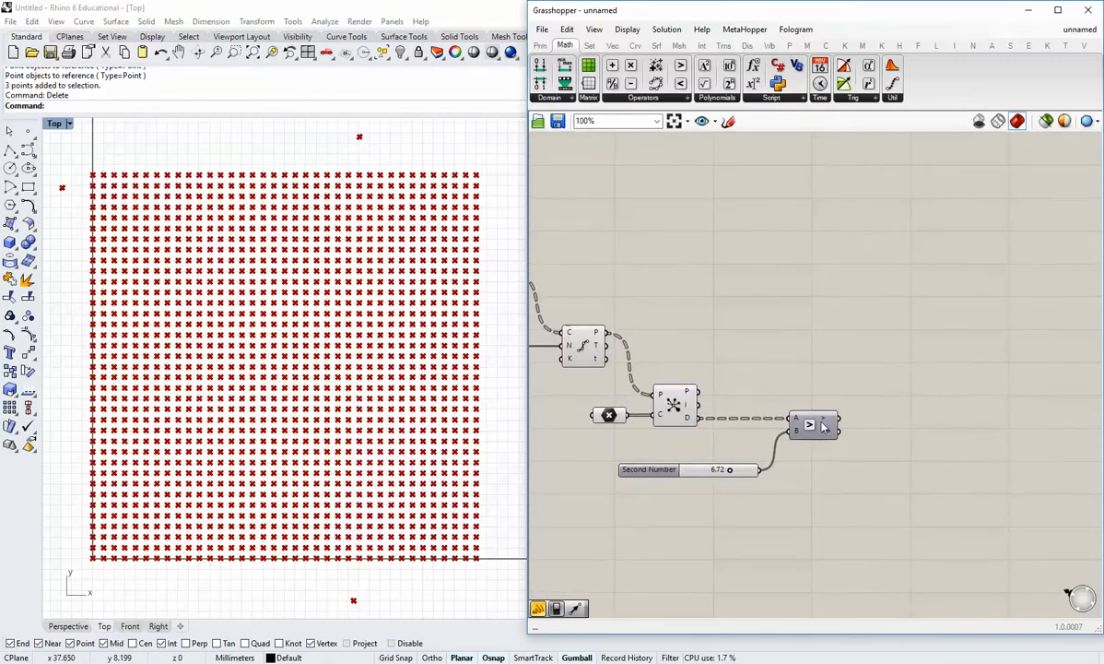
Add a Panel fed by the Larger Than component's > output and review its list of True and False values.
{"action": "mouse_move", "coordinate": [825, 425]}
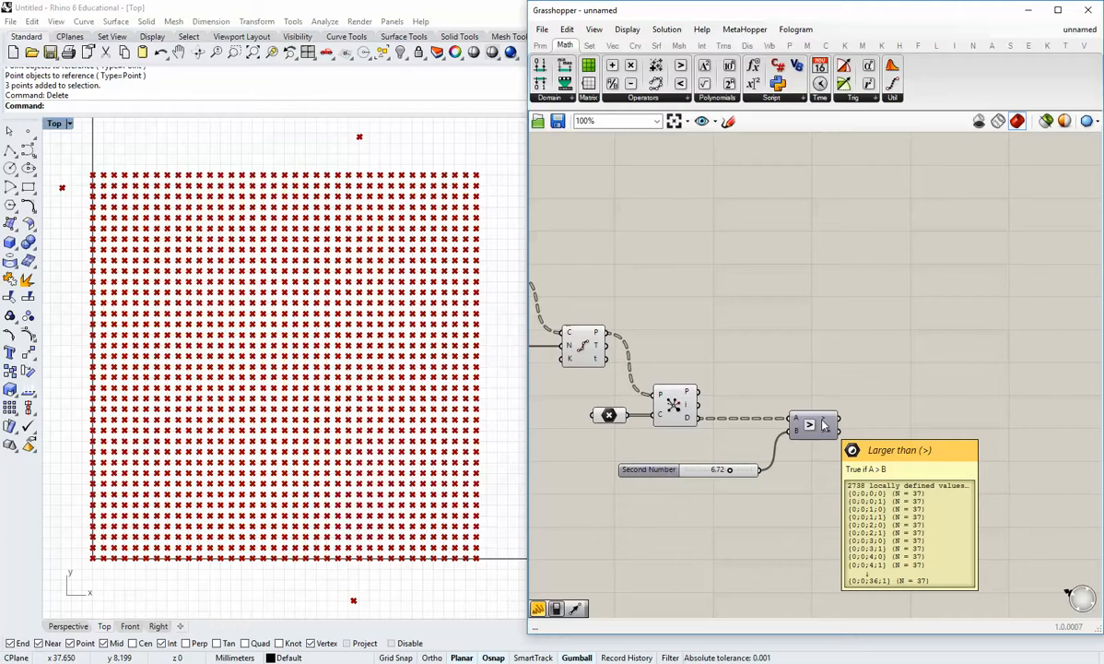
{"action": "left_click", "coordinate": [541, 46]}
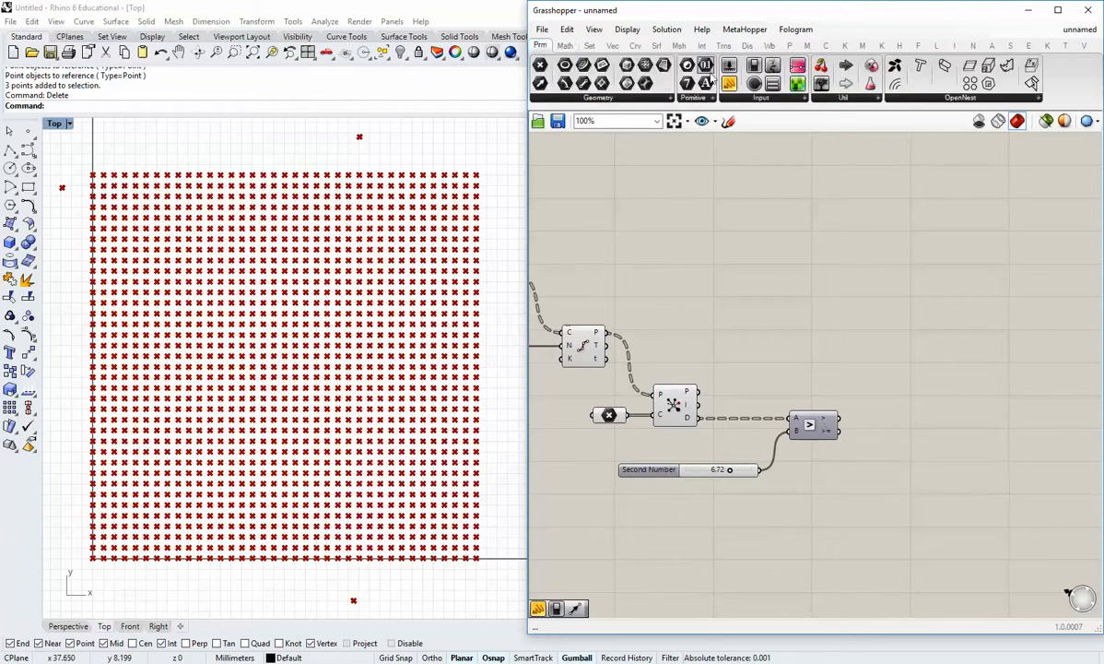
{"action": "left_click_drag", "start_coordinate": [731, 86], "coordinate": [942, 410]}
{"action": "left_click_drag", "start_coordinate": [839, 419], "coordinate": [913, 588]}
{"action": "right_click_drag", "start_coordinate": [860, 505], "coordinate": [754, 471]}
{"action": "left_click_drag", "start_coordinate": [838, 448], "coordinate": [817, 353]}
{"action": "left_click_drag", "start_coordinate": [870, 256], "coordinate": [868, 271]}
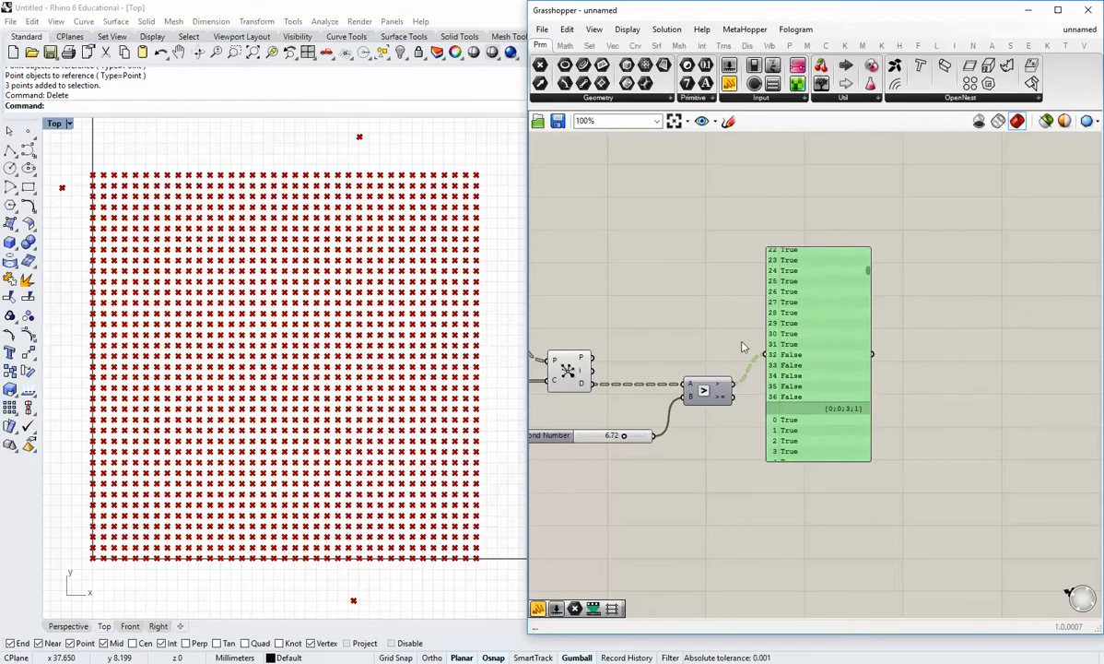
Move the Panel below the Larger Than component, clear of the main wiring, and make it narrower.
{"action": "left_click_drag", "start_coordinate": [771, 382], "coordinate": [820, 486]}
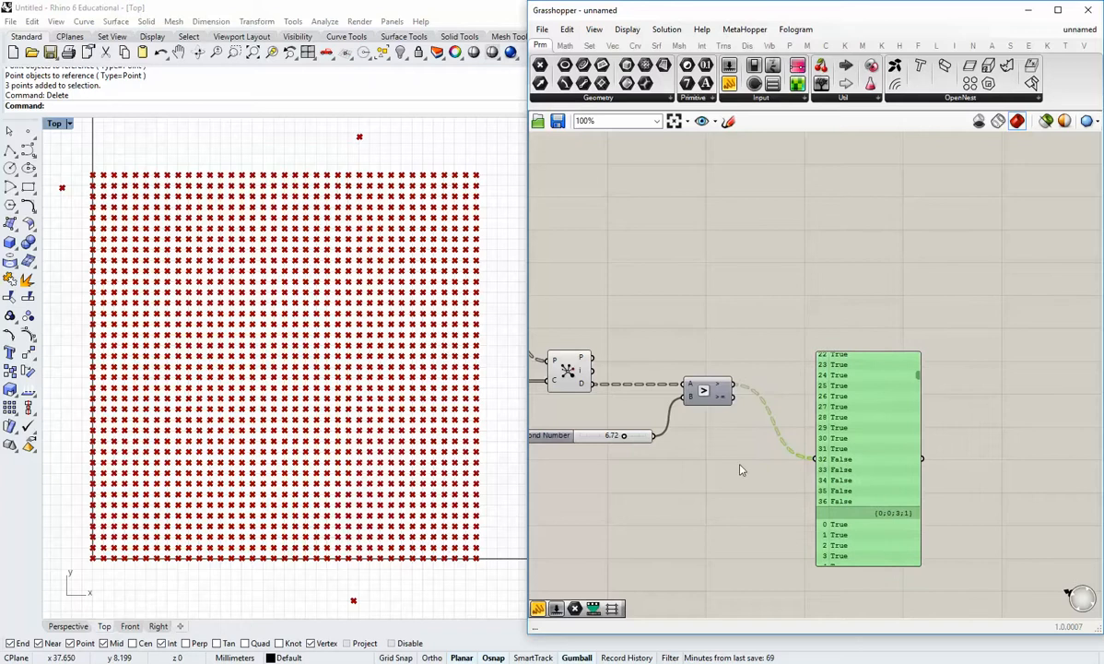
{"action": "left_click_drag", "start_coordinate": [874, 407], "coordinate": [872, 420]}
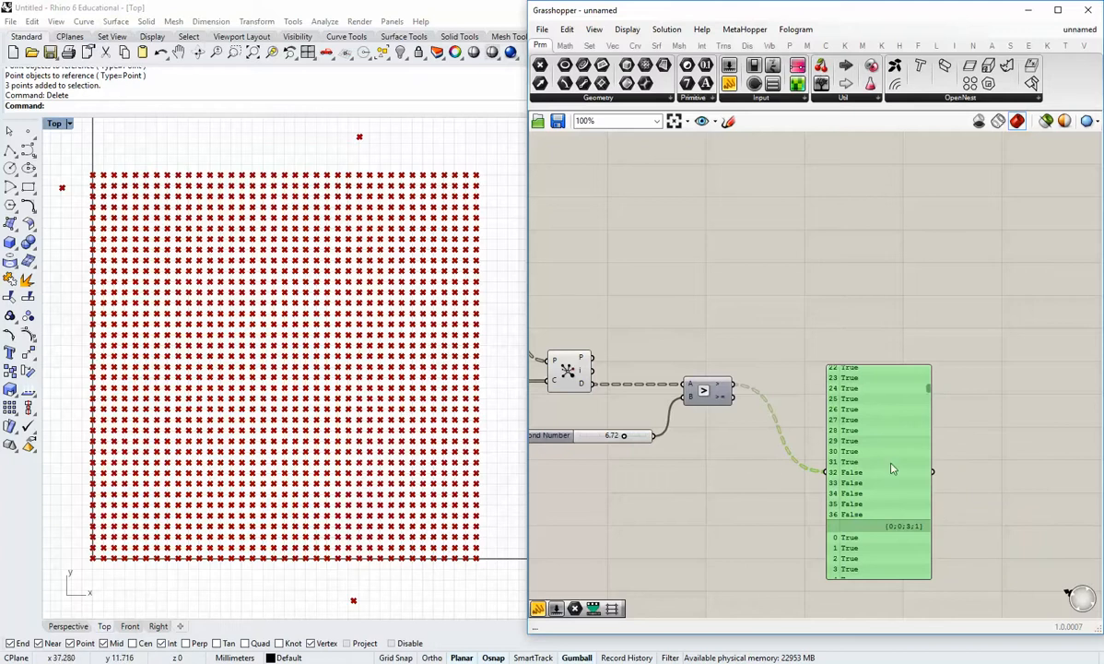
{"action": "scroll", "coordinate": [823, 452], "scroll_direction": "down", "scroll_amount": 2}
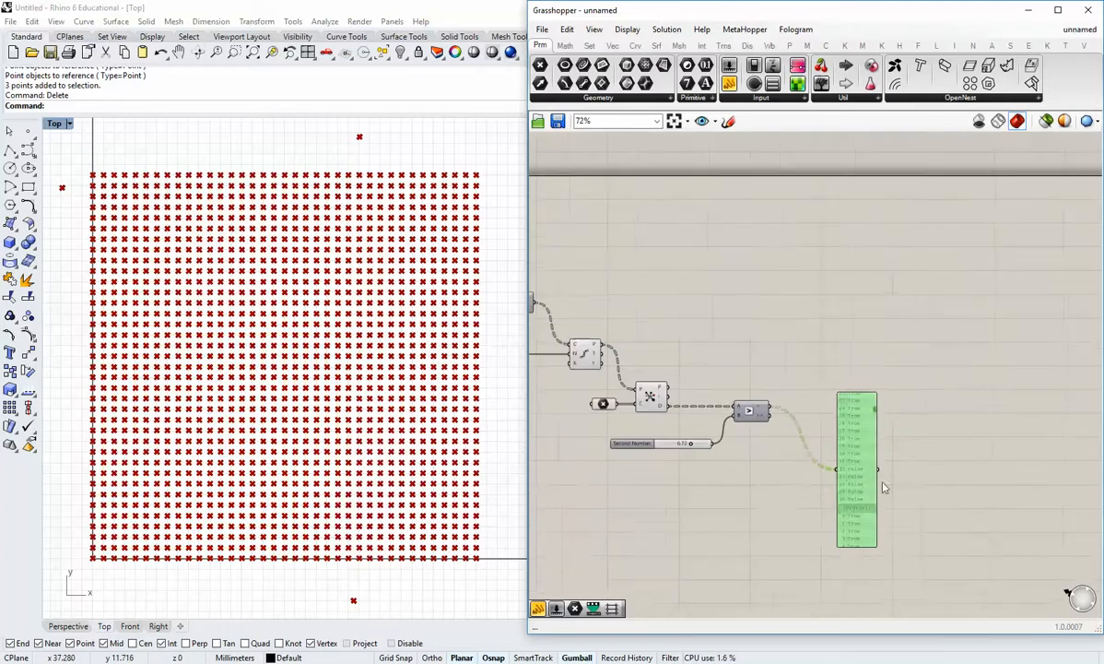
{"action": "left_click_drag", "start_coordinate": [819, 456], "coordinate": [825, 513]}
{"action": "left_click", "coordinate": [722, 468]}
{"action": "scroll", "coordinate": [702, 468], "scroll_direction": "up", "scroll_amount": 2}
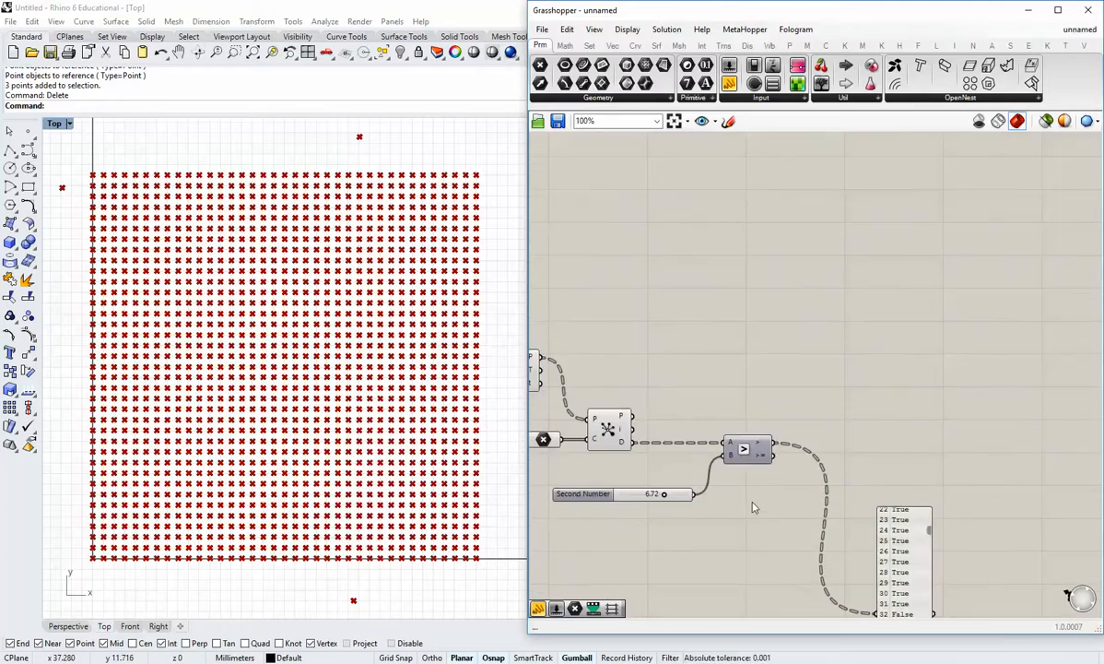
{"action": "right_click_drag", "start_coordinate": [787, 537], "coordinate": [780, 457]}
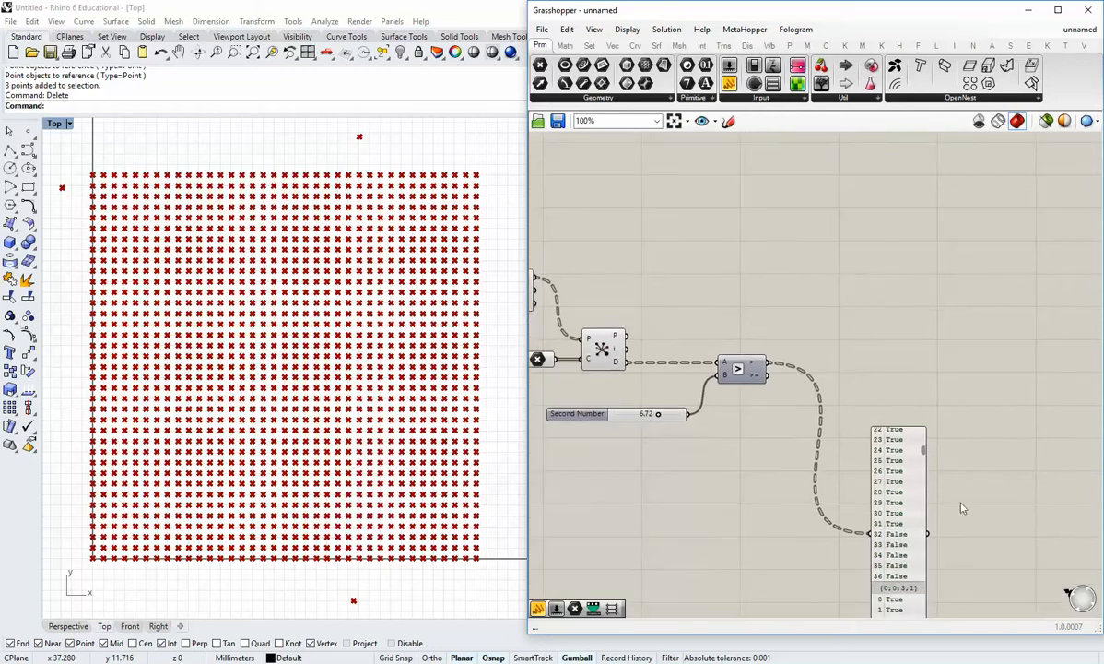
{"action": "left_click_drag", "start_coordinate": [896, 521], "coordinate": [935, 512]}
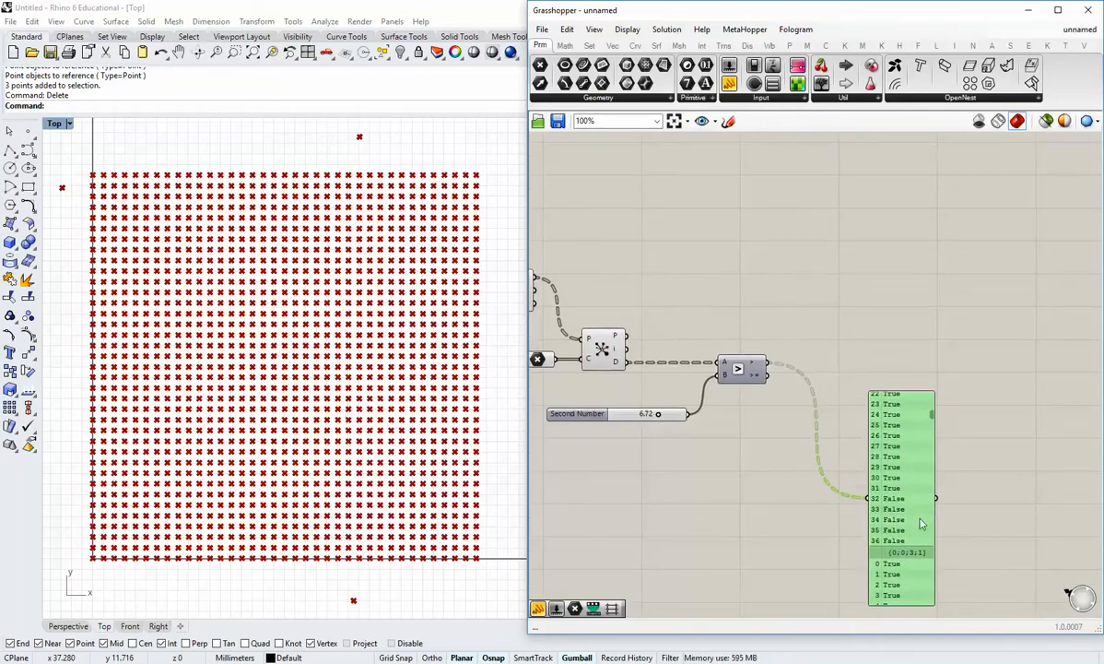
{"action": "left_click", "coordinate": [803, 491]}
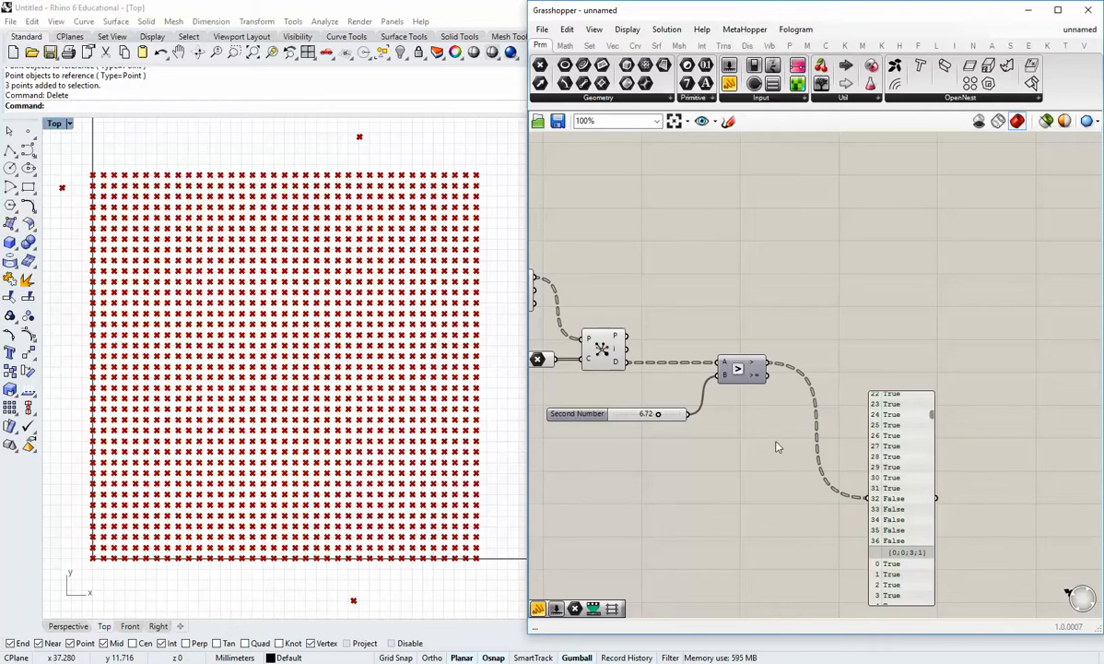
Add a Dispatch component above and to the right of the Larger Than component.
{"action": "right_click_drag", "start_coordinate": [721, 395], "coordinate": [718, 456]}
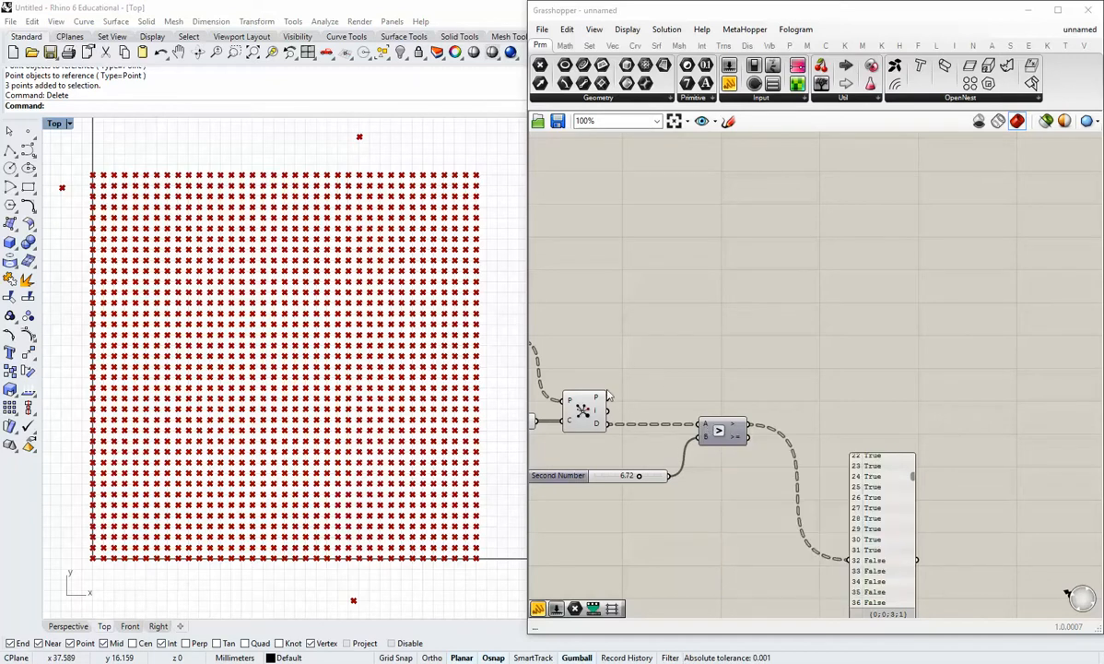
{"action": "mouse_move", "coordinate": [599, 400]}
{"action": "left_click", "coordinate": [591, 47]}
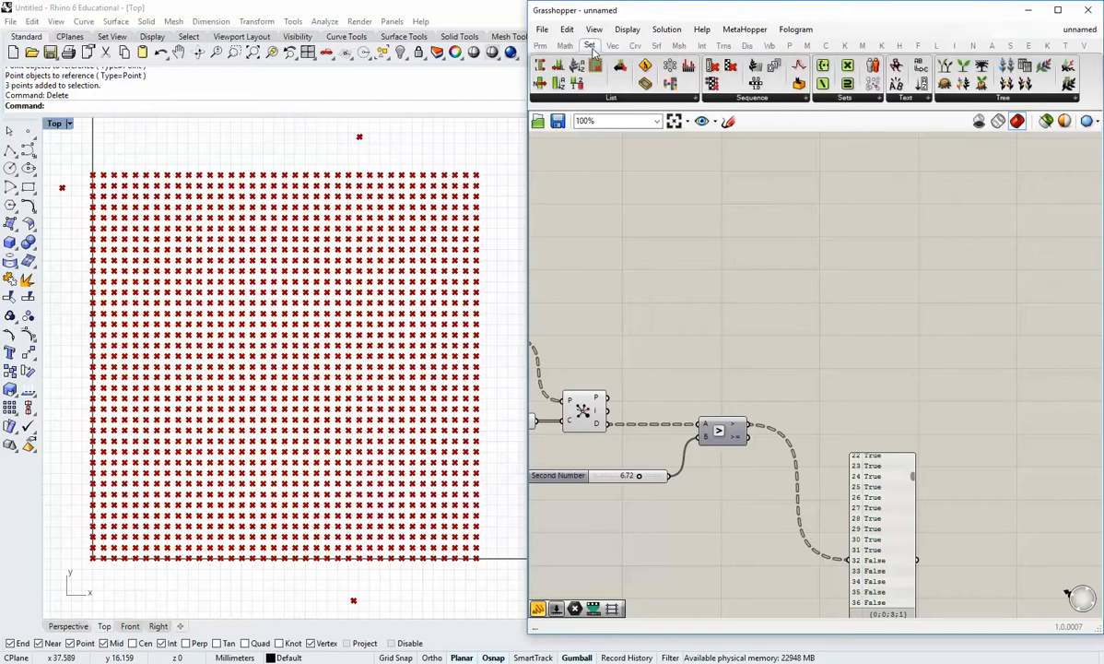
{"action": "left_click", "coordinate": [650, 98]}
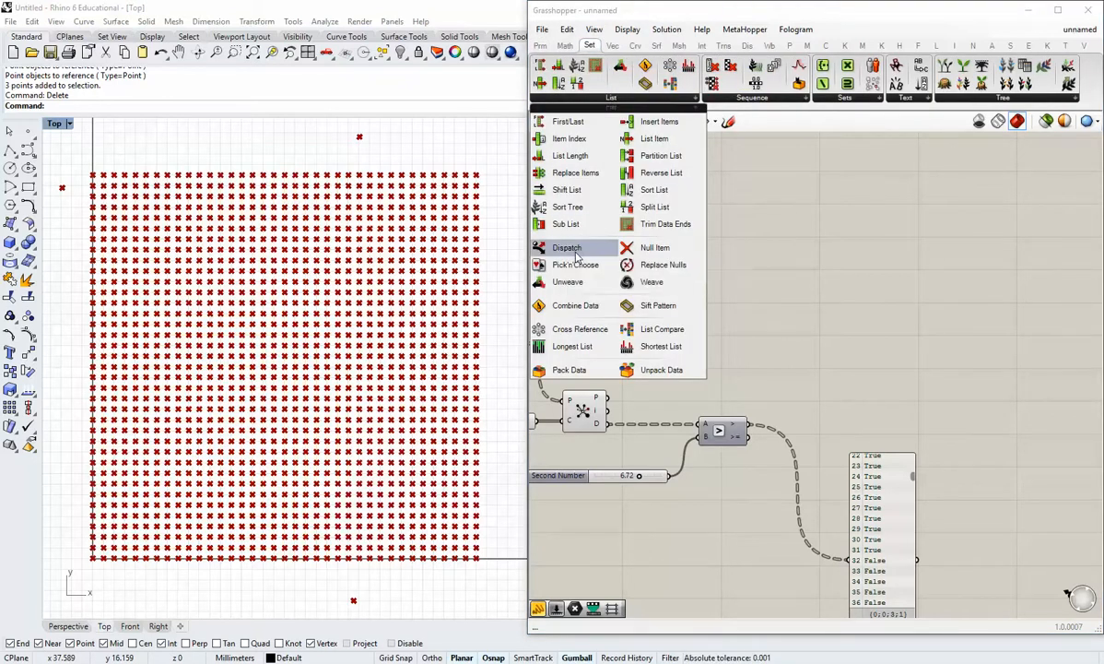
{"action": "left_click_drag", "start_coordinate": [577, 257], "coordinate": [791, 402]}
Connect the Closest Point's P output to Dispatch's L input and Larger Than's > output to its P input.
{"action": "left_click_drag", "start_coordinate": [610, 399], "coordinate": [847, 362]}
{"action": "left_click_drag", "start_coordinate": [755, 427], "coordinate": [831, 357]}
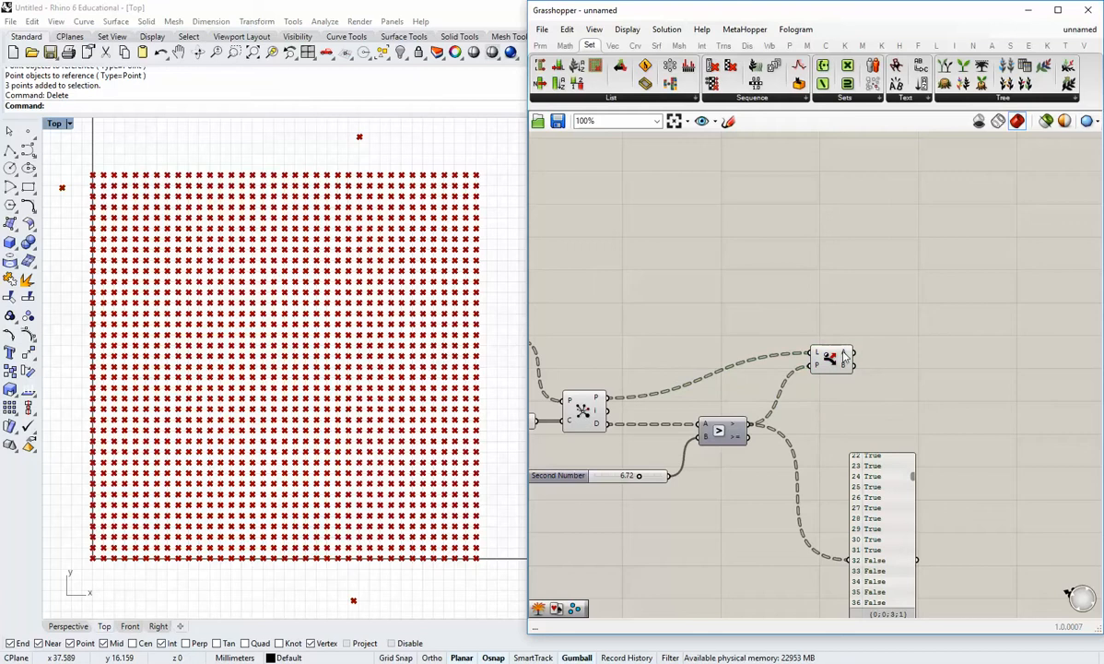
{"action": "mouse_move", "coordinate": [845, 356]}
{"action": "left_click_drag", "start_coordinate": [843, 356], "coordinate": [830, 364]}
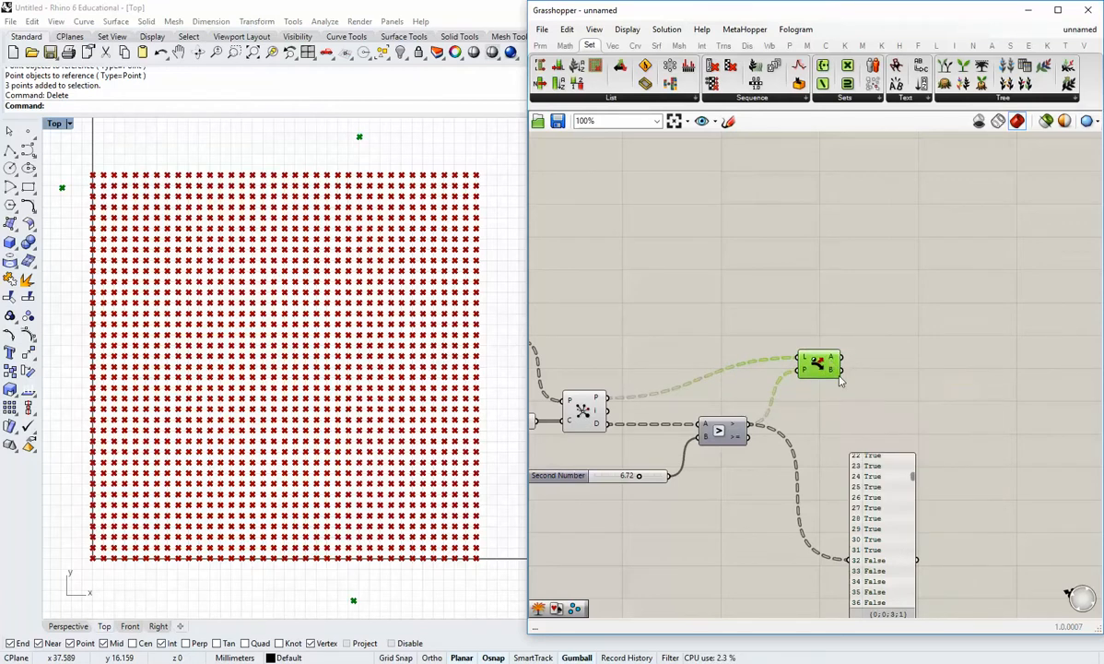
{"action": "mouse_move", "coordinate": [834, 371]}
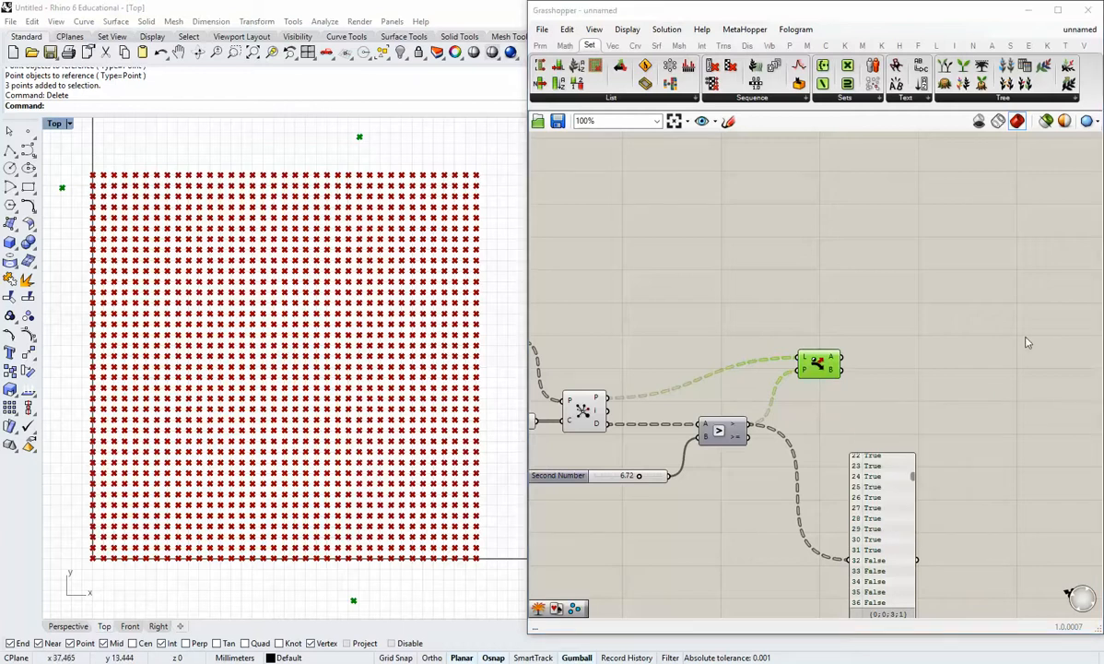
Add two Point parameters beside Dispatch, connecting one to its A output and the other to its B output.
{"action": "right_click_drag", "start_coordinate": [924, 381], "coordinate": [887, 368]}
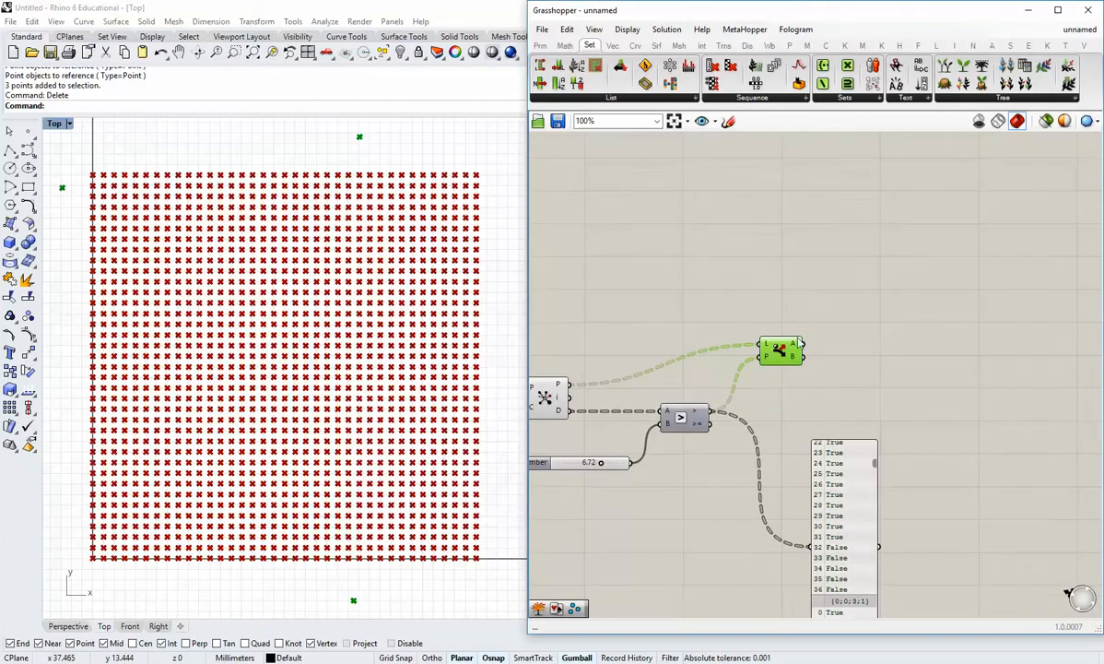
{"action": "left_click", "coordinate": [540, 46]}
{"action": "left_click_drag", "start_coordinate": [540, 64], "coordinate": [844, 342]}
{"action": "left_click_drag", "start_coordinate": [861, 342], "coordinate": [842, 388]}
{"action": "left_click", "coordinate": [822, 372]}
{"action": "right_click_drag", "start_coordinate": [822, 373], "coordinate": [976, 331]}
Turn off the previews of Dispatch and Divide Curve, and move the A-output Point parameter down closer to Dispatch.
{"action": "right_click", "coordinate": [933, 308]}
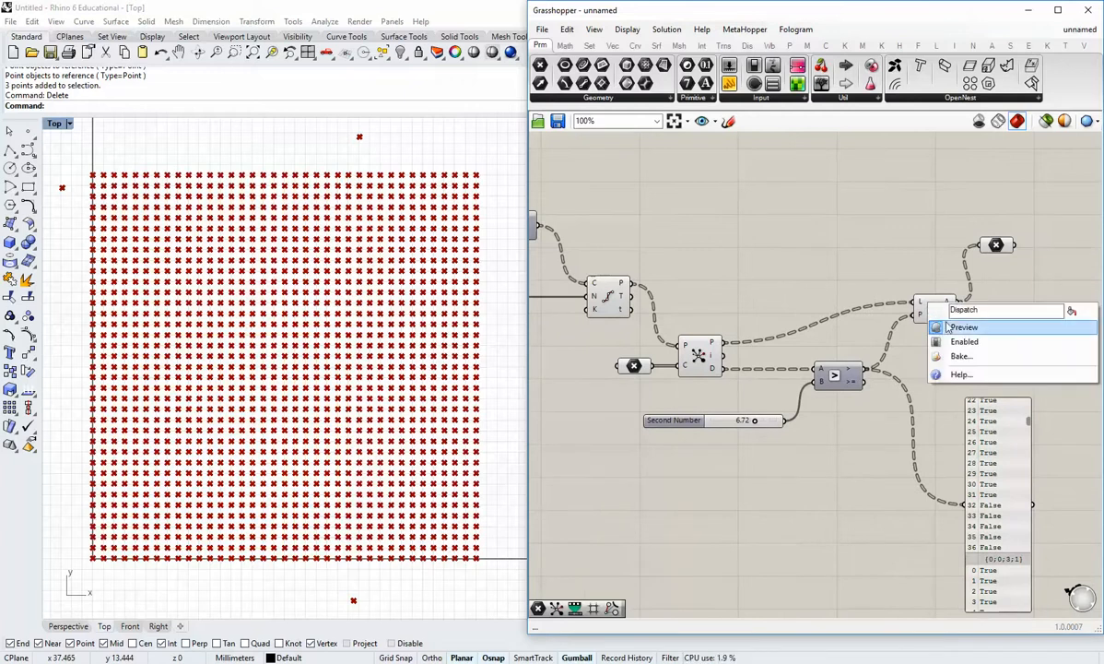
{"action": "left_click", "coordinate": [954, 325]}
{"action": "right_click", "coordinate": [699, 359]}
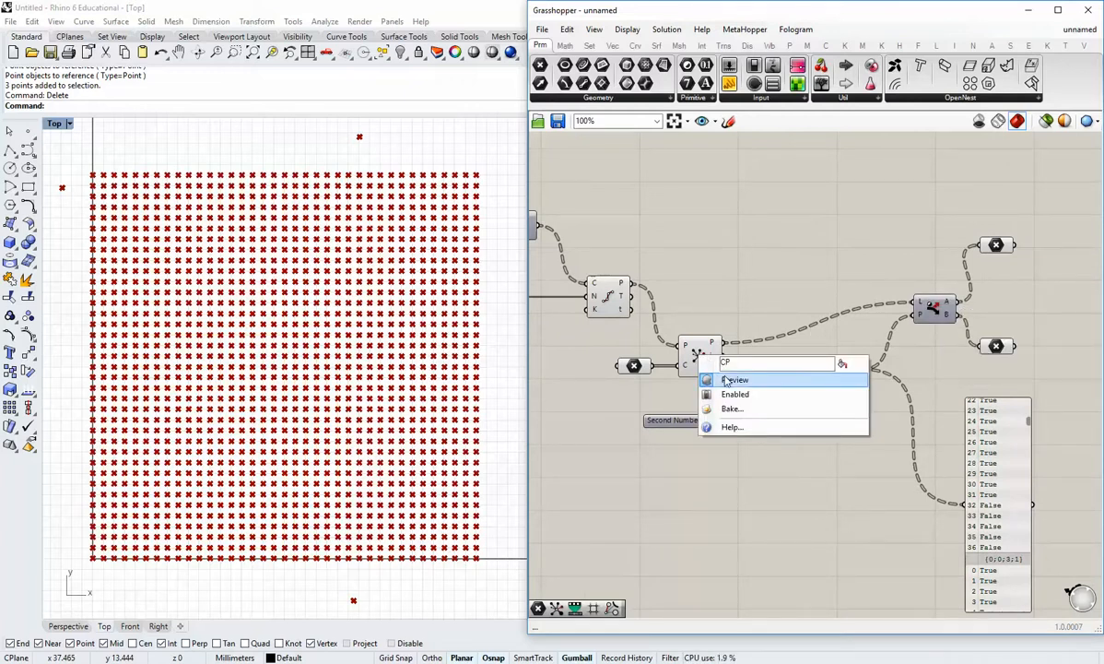
{"action": "left_click", "coordinate": [612, 296]}
{"action": "right_click", "coordinate": [608, 299]}
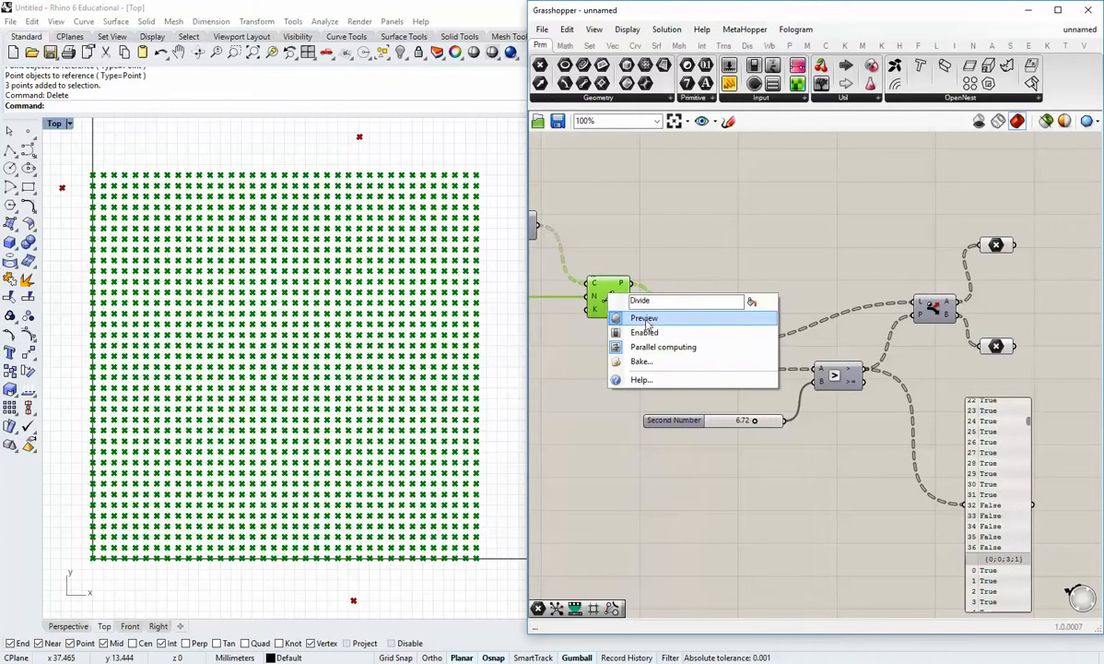
{"action": "left_click", "coordinate": [644, 313]}
{"action": "left_click", "coordinate": [676, 265]}
{"action": "left_click_drag", "start_coordinate": [1005, 245], "coordinate": [1002, 266]}
{"action": "left_click", "coordinate": [1003, 311]}
Move the upper attractor point down and the lower attractor point up, so both lie inside the grid area.
{"action": "left_click", "coordinate": [633, 366]}
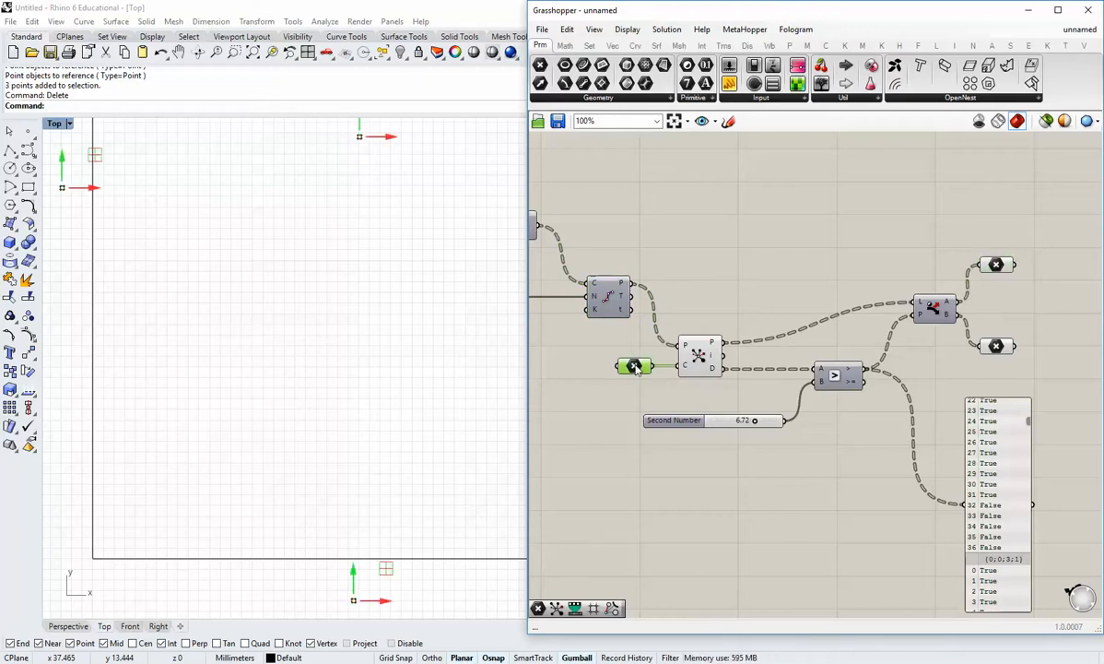
{"action": "scroll", "coordinate": [315, 226], "scroll_direction": "down", "scroll_amount": 1}
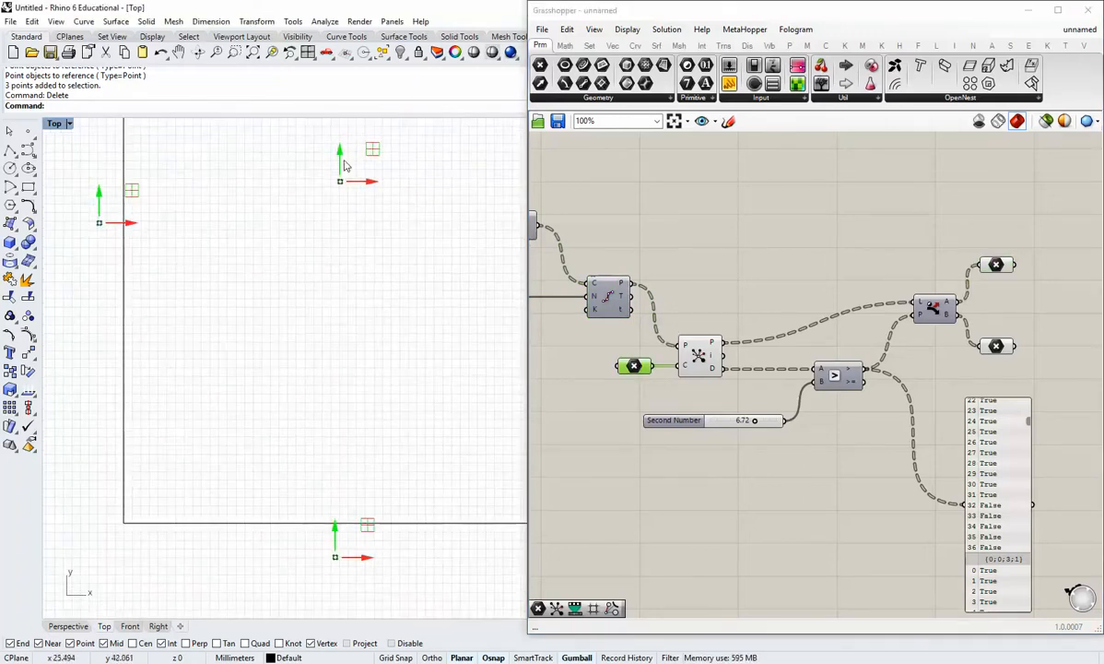
{"action": "left_click_drag", "start_coordinate": [339, 166], "coordinate": [364, 293]}
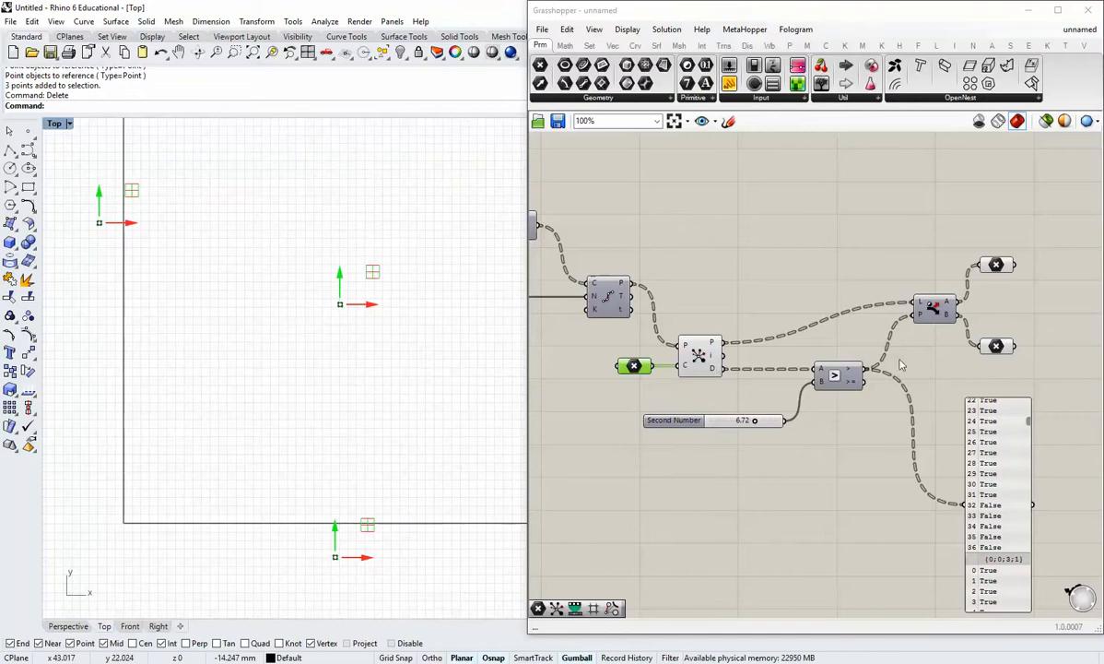
{"action": "left_click_drag", "start_coordinate": [335, 540], "coordinate": [334, 450]}
Toggle the Closest Point component's preview to compare the display, and leave it turned off.
{"action": "right_click", "coordinate": [698, 351]}
{"action": "key", "text": "Escape"}
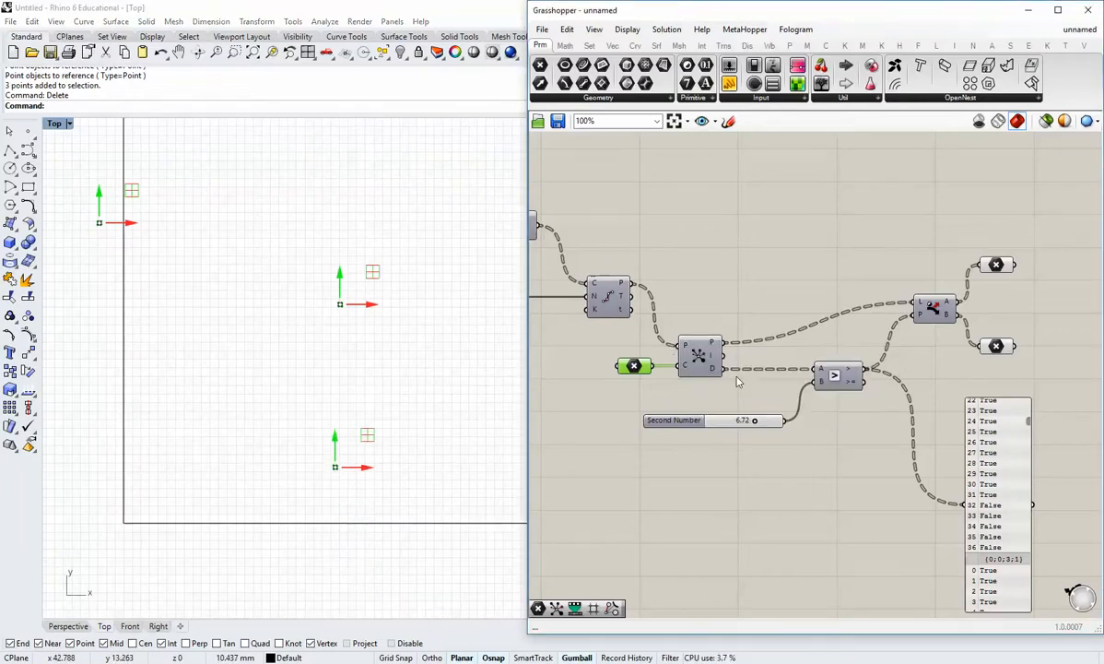
{"action": "right_click_drag", "start_coordinate": [747, 379], "coordinate": [741, 382]}
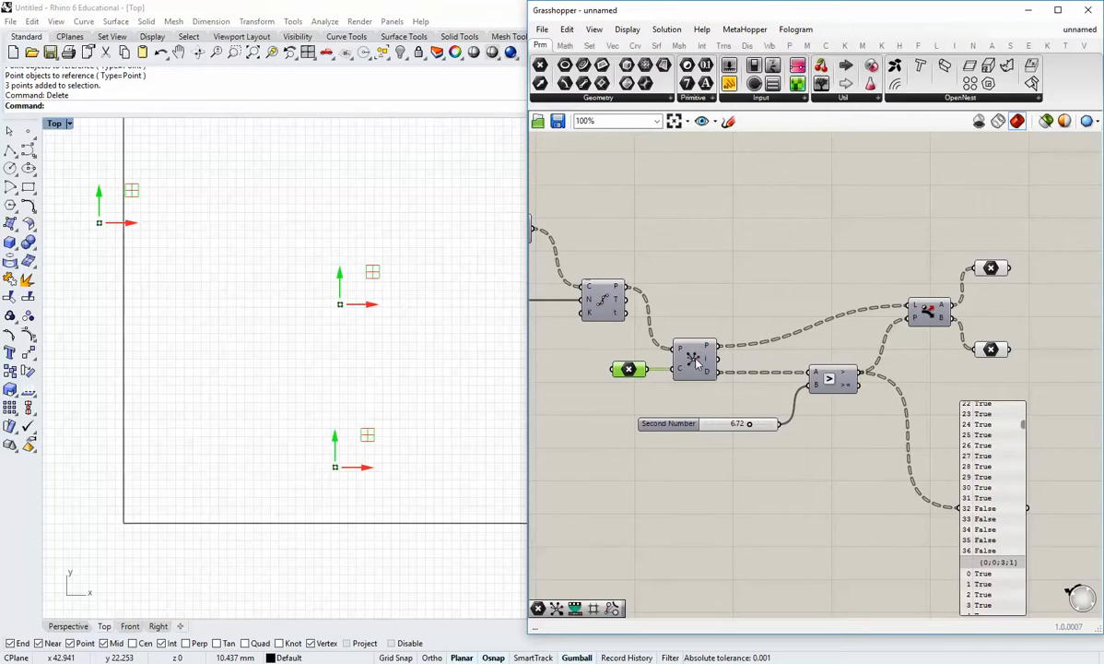
{"action": "right_click", "coordinate": [698, 359]}
{"action": "left_click", "coordinate": [742, 382]}
{"action": "left_click", "coordinate": [721, 290]}
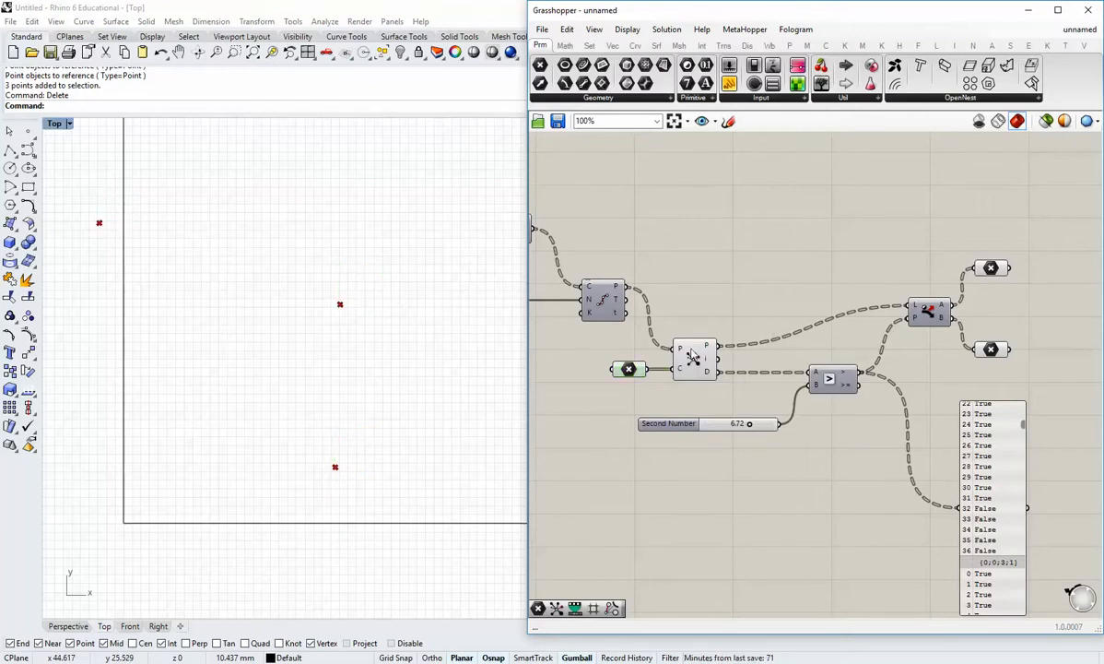
{"action": "left_click", "coordinate": [693, 355]}
{"action": "right_click", "coordinate": [696, 355]}
{"action": "left_click", "coordinate": [732, 375]}
{"action": "left_click", "coordinate": [659, 300]}
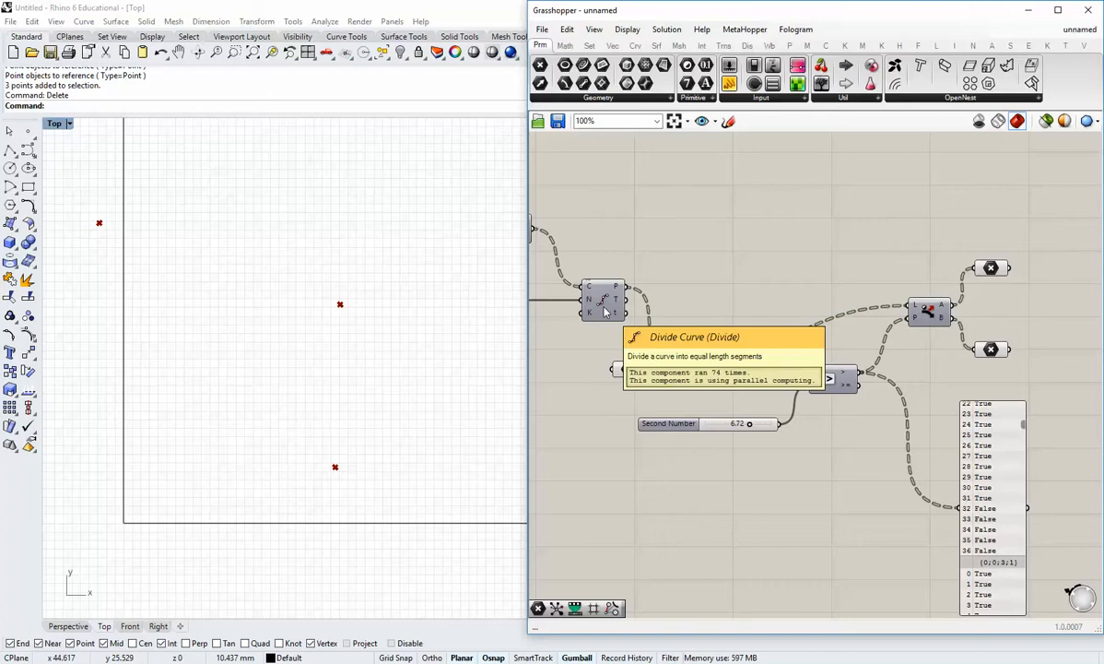
Turn on the Divide Curve preview and reposition the attractor points, bringing the one outside the grid inside it.
{"action": "right_click", "coordinate": [605, 312]}
{"action": "left_click", "coordinate": [639, 330]}
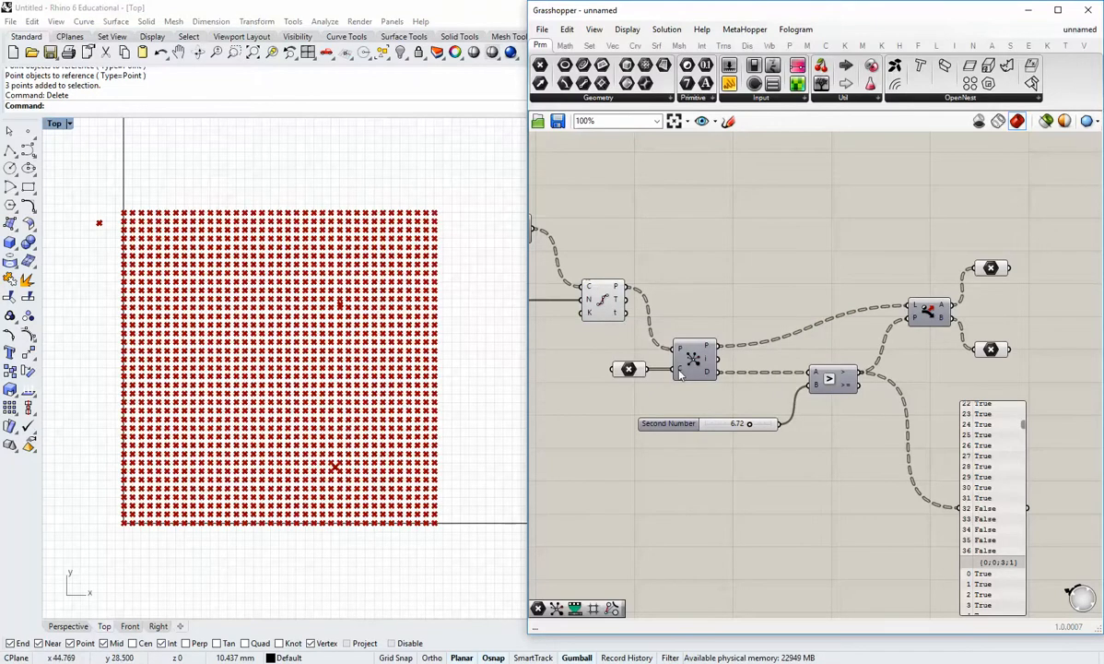
{"action": "left_click", "coordinate": [629, 368]}
{"action": "left_click_drag", "start_coordinate": [111, 211], "coordinate": [339, 265]}
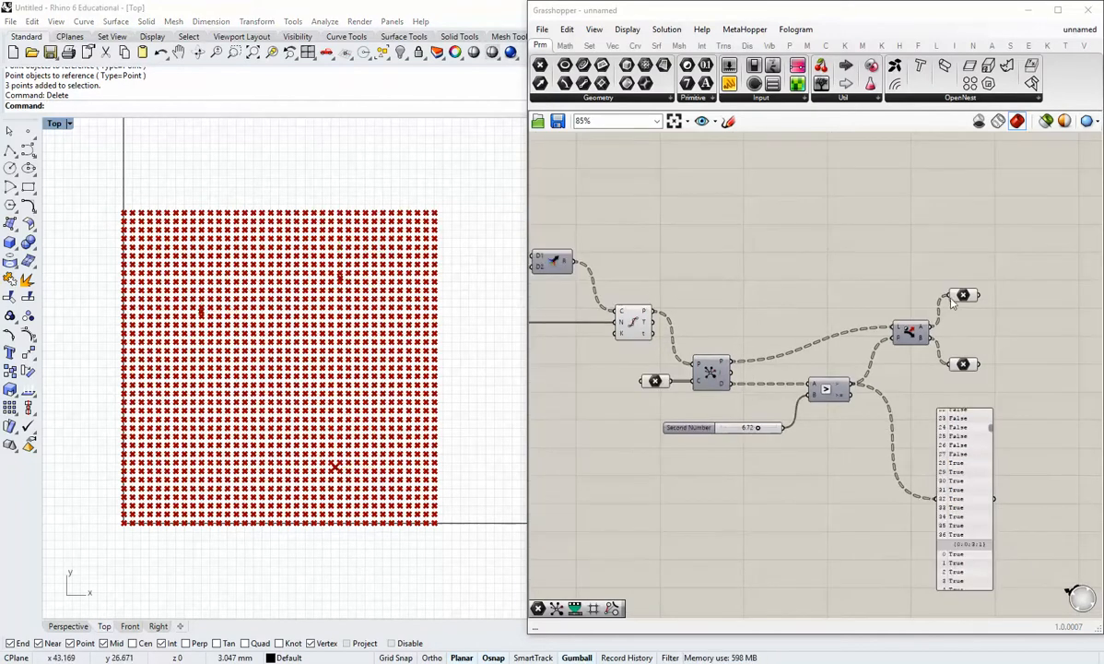
Connect Divide Curve's P output to Dispatch's L input in place of the Closest Point wire, and align Dispatch with Divide Curve.
{"action": "right_click_drag", "start_coordinate": [768, 344], "coordinate": [712, 339]}
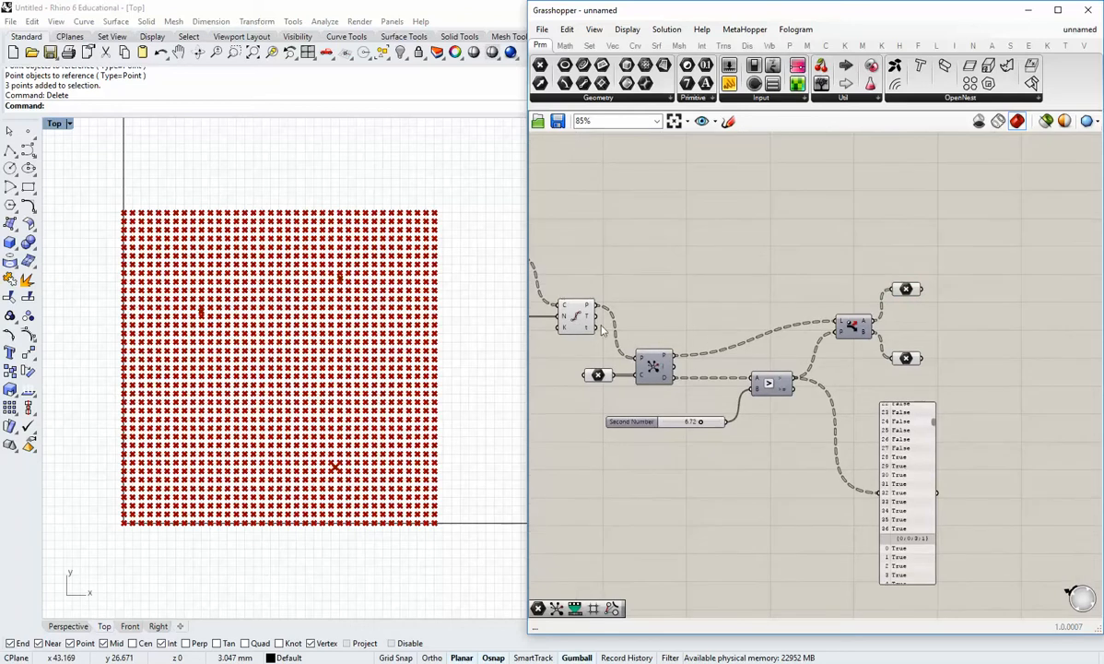
{"action": "scroll", "coordinate": [657, 363], "scroll_direction": "up", "scroll_amount": 2}
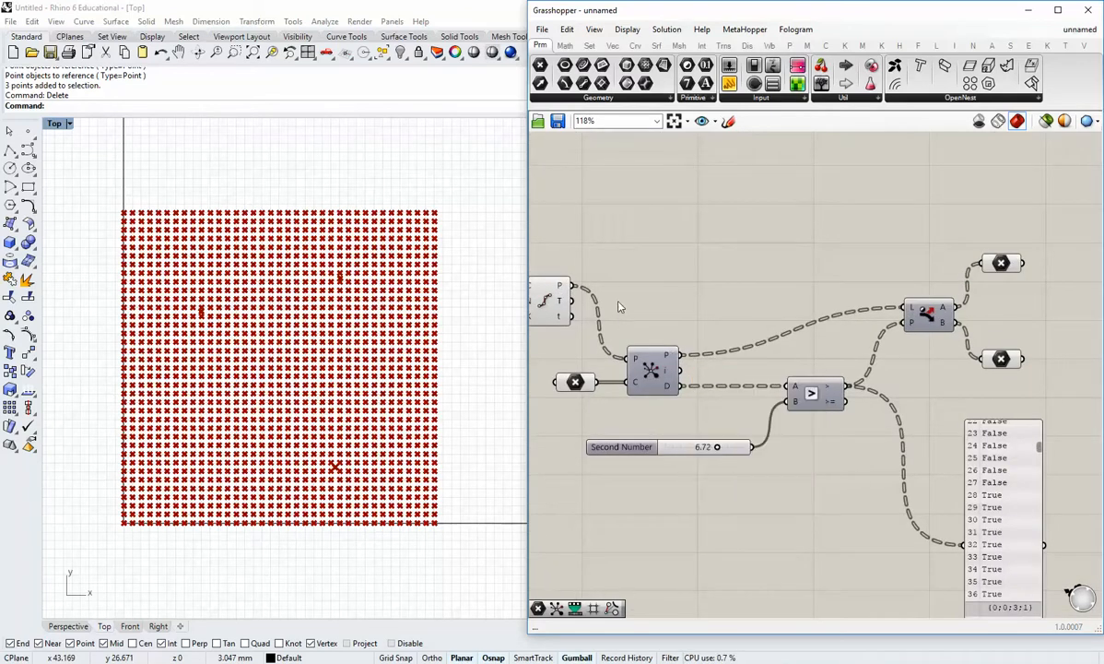
{"action": "right_click_drag", "start_coordinate": [575, 289], "coordinate": [611, 300]}
{"action": "left_click_drag", "start_coordinate": [608, 297], "coordinate": [911, 306]}
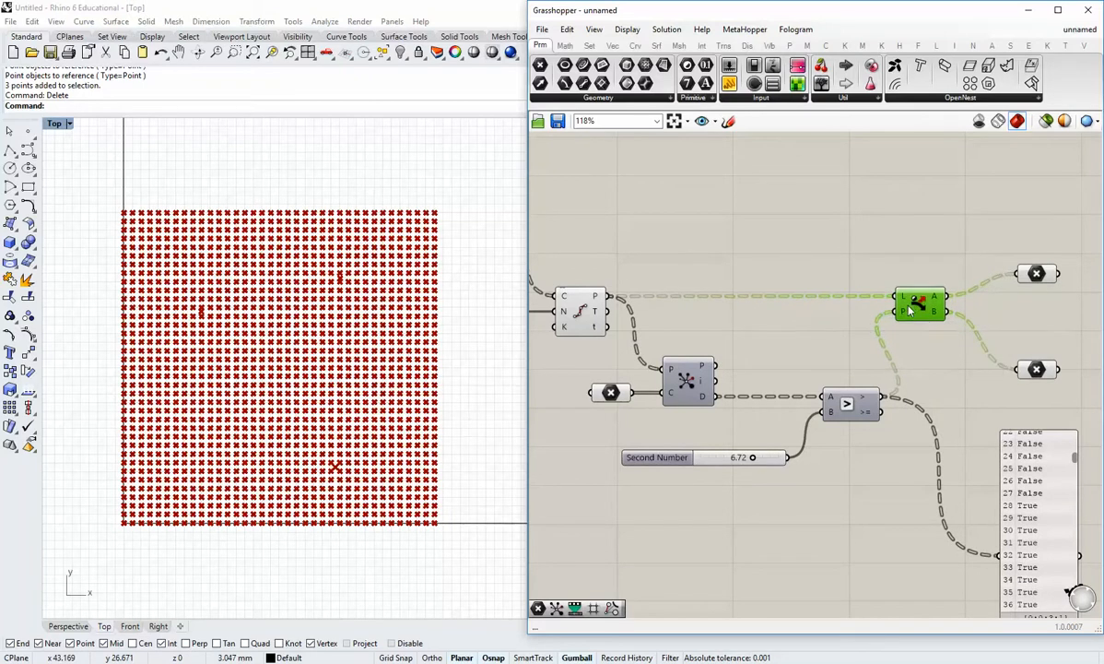
Turn off the Divide Curve component's preview.
{"action": "left_click", "coordinate": [579, 307]}
{"action": "left_click", "coordinate": [596, 361]}
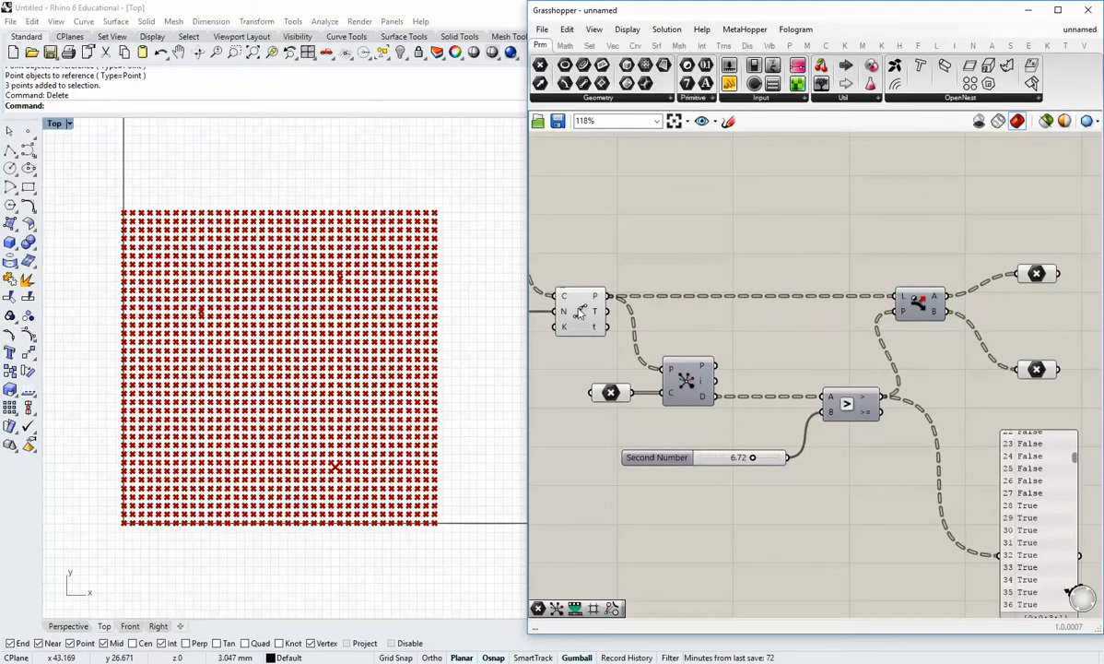
{"action": "right_click", "coordinate": [591, 305]}
{"action": "left_click", "coordinate": [610, 330]}
Highlight the points from Dispatch's A and B outputs in turn, and arrange their Point parameters closer to Dispatch.
{"action": "left_click", "coordinate": [1035, 277]}
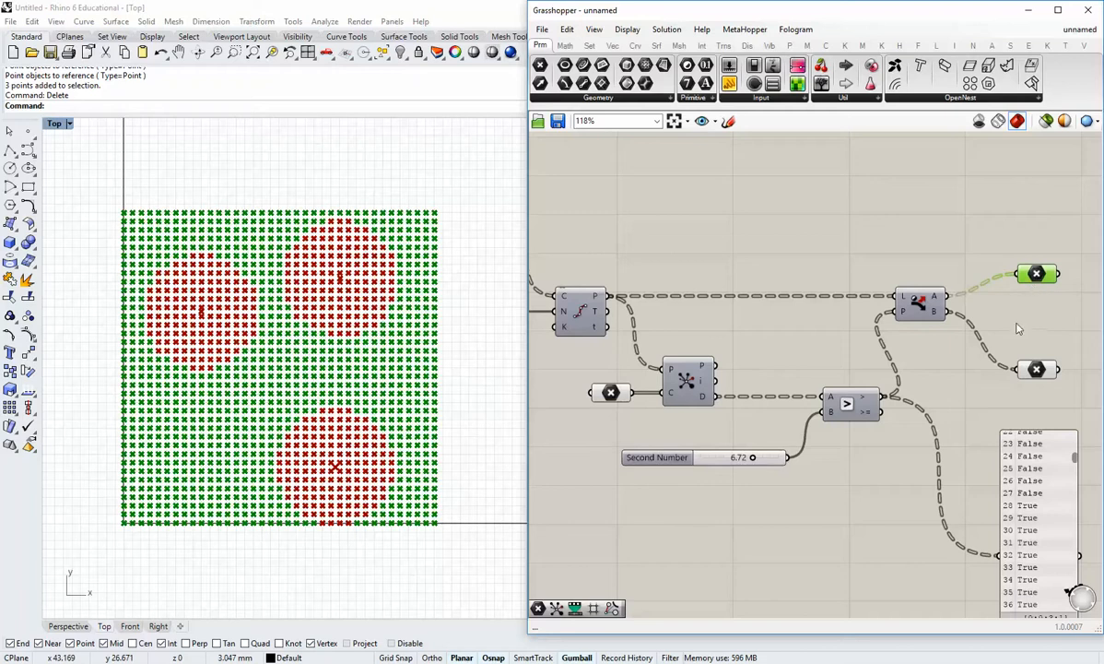
{"action": "right_click_drag", "start_coordinate": [1046, 370], "coordinate": [988, 354]}
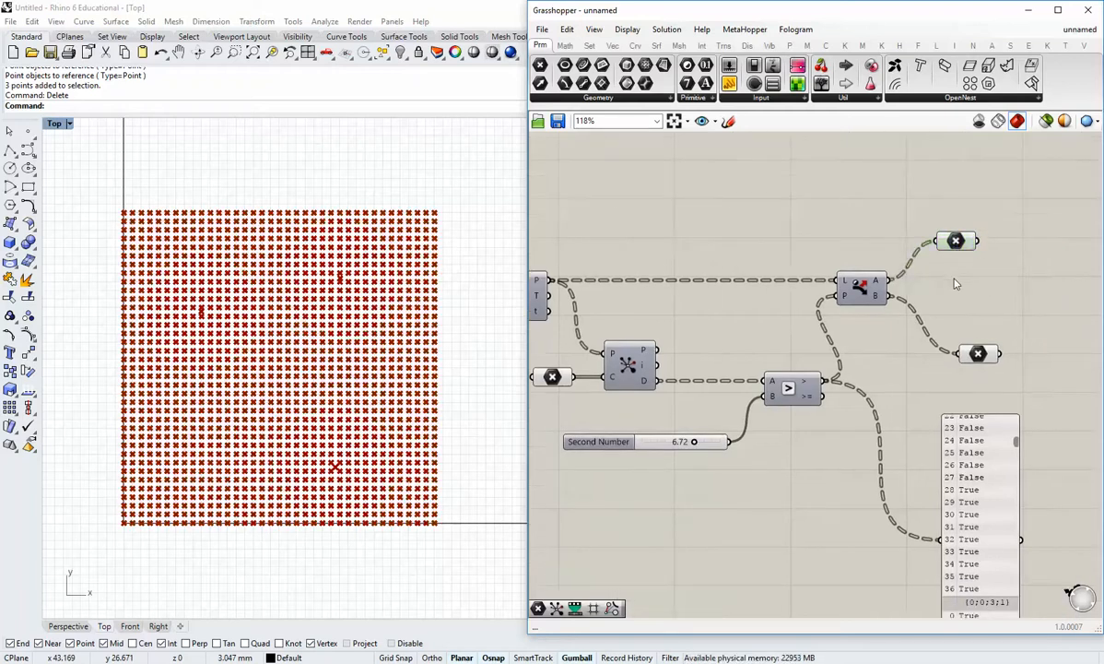
{"action": "left_click", "coordinate": [965, 355]}
{"action": "left_click_drag", "start_coordinate": [965, 355], "coordinate": [947, 338]}
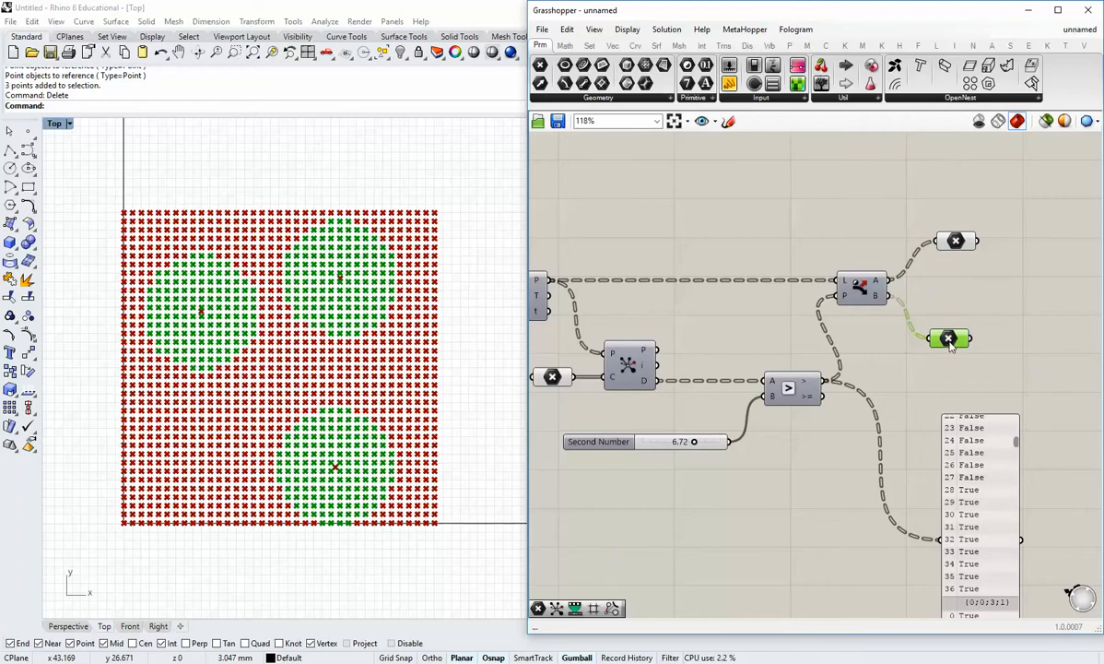
{"action": "left_click_drag", "start_coordinate": [951, 343], "coordinate": [950, 340]}
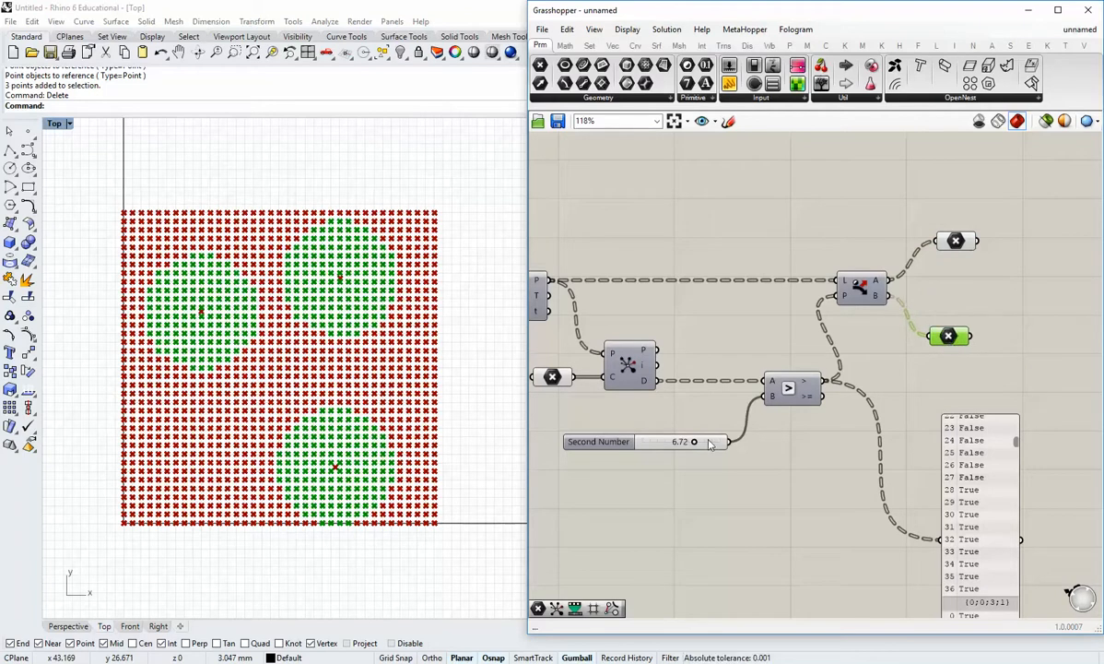
Set the Second Number slider to 6.21 and highlight the points from Dispatch's A output.
{"action": "mouse_move", "coordinate": [696, 449]}
{"action": "left_mouse_down"}
{"action": "mouse_move", "coordinate": [661, 446]}
{"action": "mouse_move", "coordinate": [726, 449]}
{"action": "mouse_move", "coordinate": [663, 452]}
{"action": "mouse_move", "coordinate": [710, 445]}
{"action": "mouse_move", "coordinate": [680, 441]}
{"action": "mouse_move", "coordinate": [703, 442]}
{"action": "mouse_move", "coordinate": [690, 442]}
{"action": "left_mouse_up"}
{"action": "left_click", "coordinate": [953, 242]}
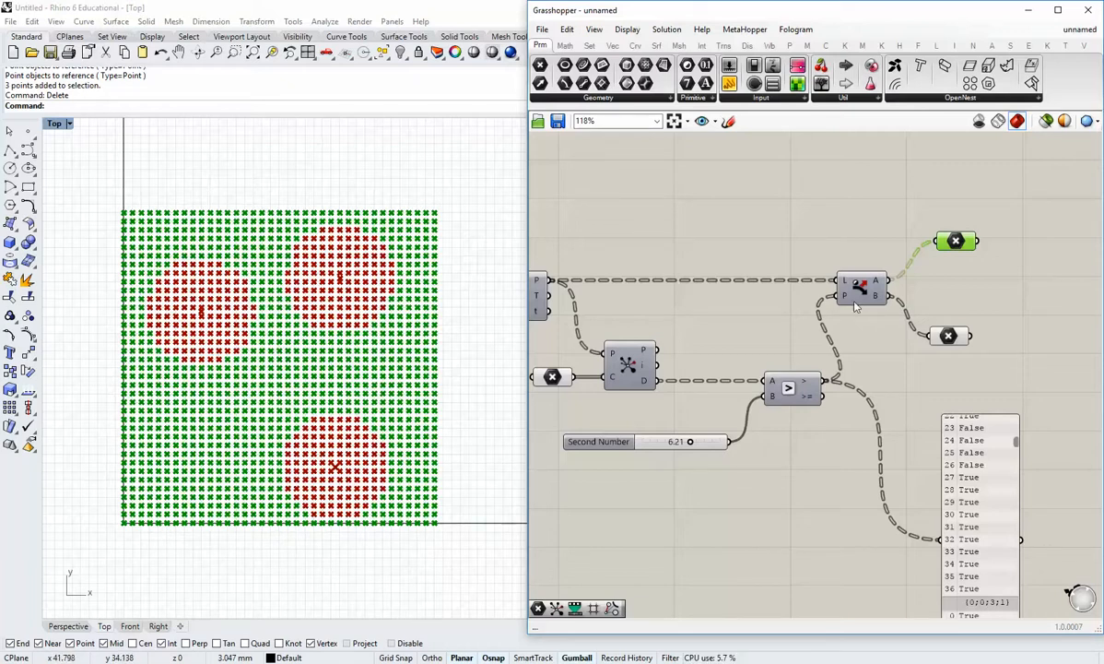
{"action": "right_click_drag", "start_coordinate": [737, 210], "coordinate": [810, 206]}
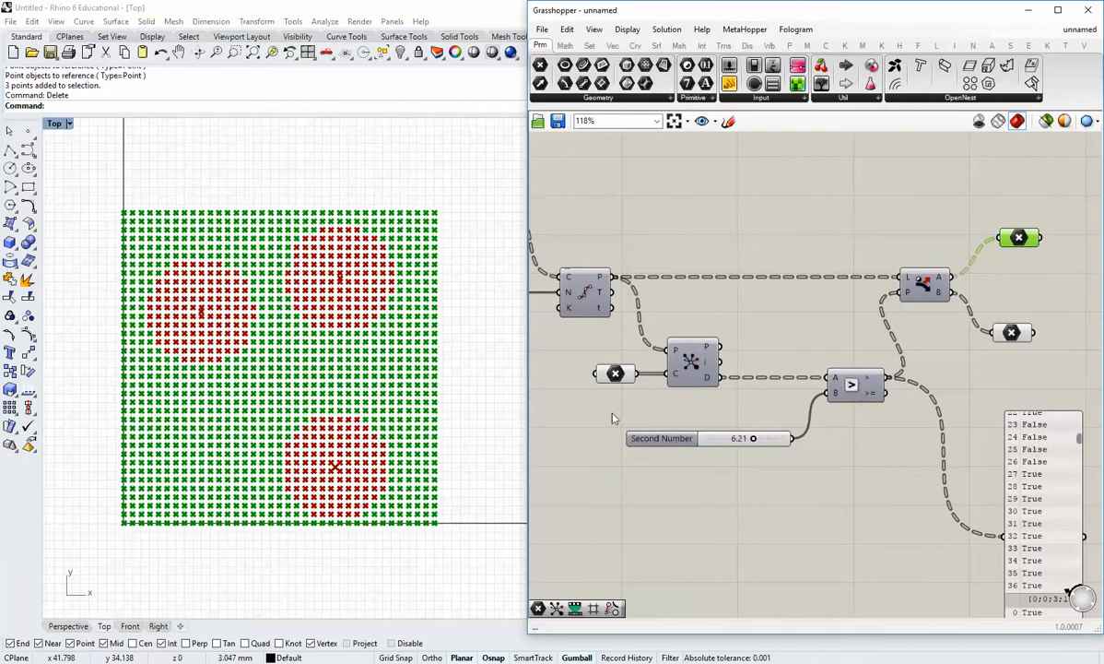
{"action": "right_click_drag", "start_coordinate": [1076, 292], "coordinate": [848, 311]}
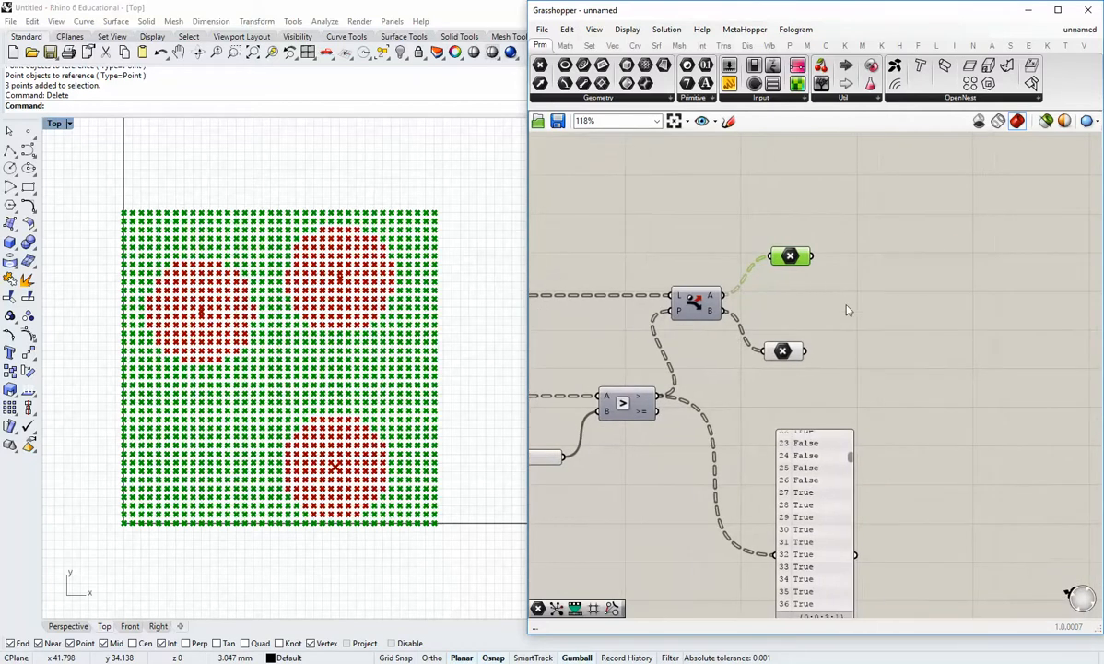
{"action": "scroll", "coordinate": [804, 355], "scroll_direction": "down", "scroll_amount": 3}
{"action": "right_click_drag", "start_coordinate": [678, 314], "coordinate": [839, 322]}
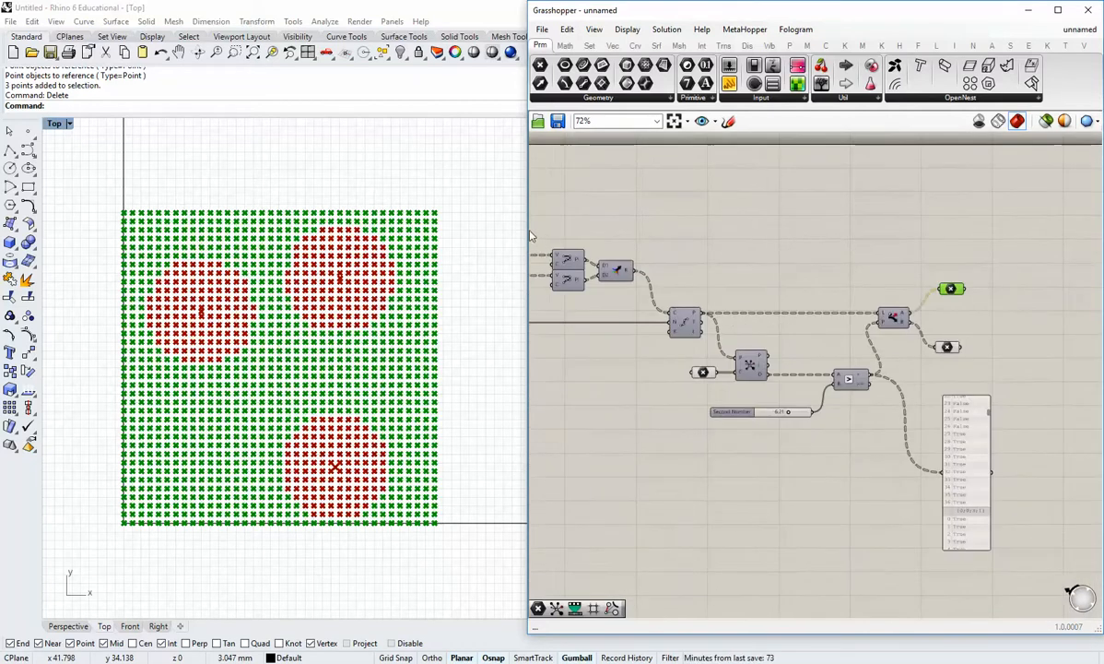
Widen the Grasshopper window and highlight both dispatched Point parameters together to review the whole grid.
{"action": "left_click_drag", "start_coordinate": [526, 229], "coordinate": [441, 235]}
{"action": "right_click_drag", "start_coordinate": [878, 311], "coordinate": [847, 306]}
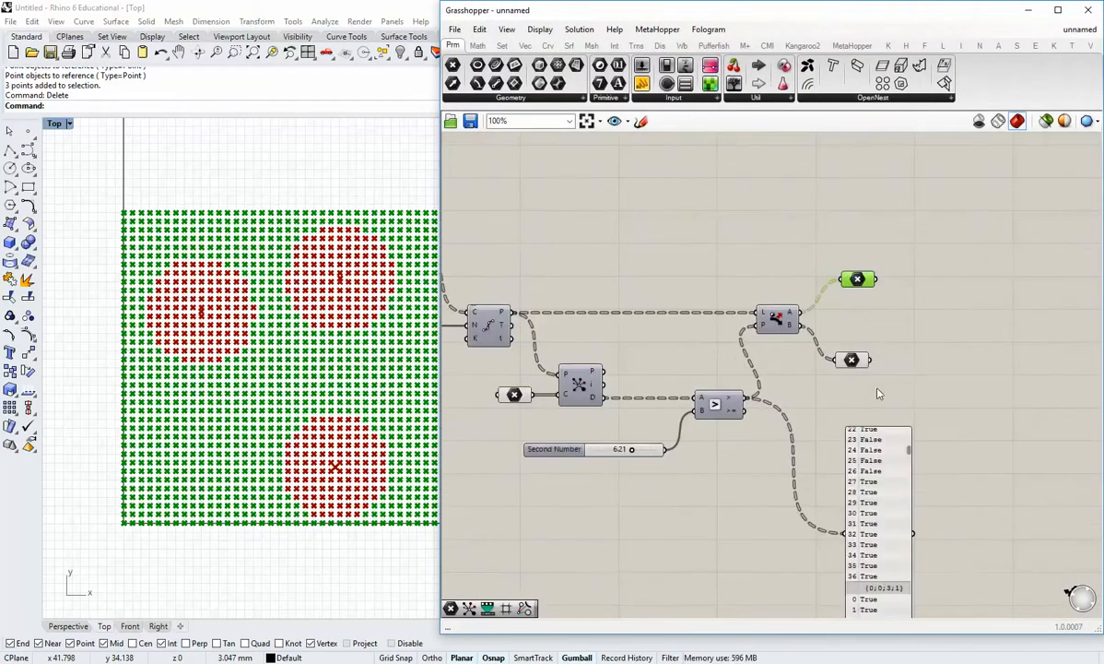
{"action": "left_click", "coordinate": [829, 342], "text": "shift"}
{"action": "mouse_move", "coordinate": [764, 298]}
{"action": "right_mouse_down"}
{"action": "mouse_move", "coordinate": [833, 329]}
{"action": "mouse_move", "coordinate": [791, 345]}
{"action": "mouse_move", "coordinate": [772, 303]}
{"action": "right_mouse_up"}
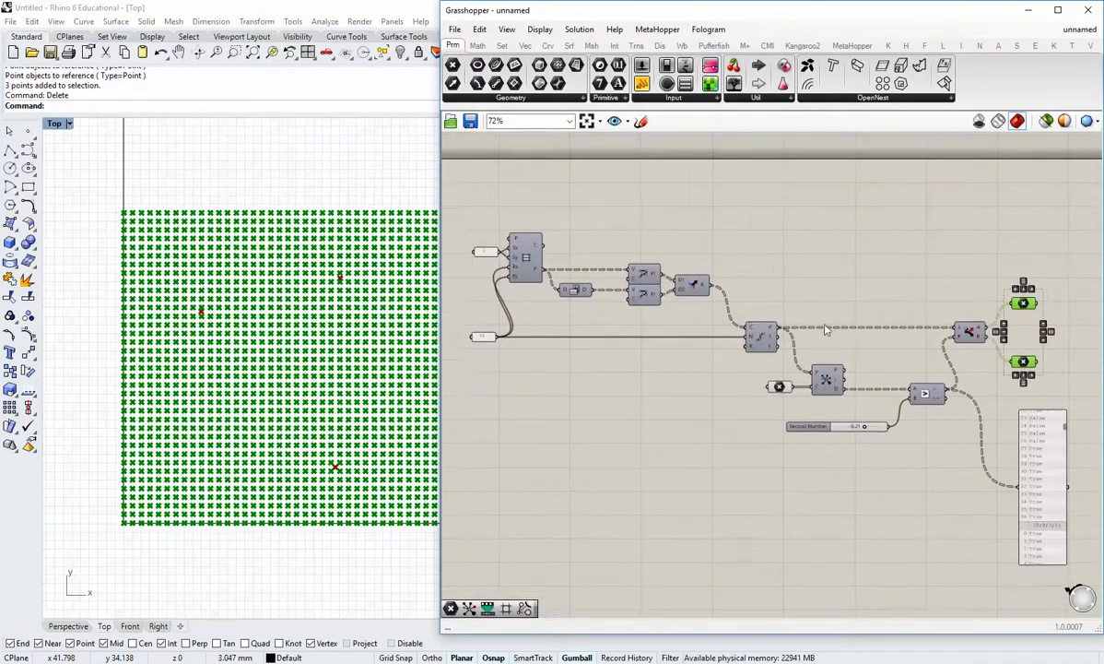
{"action": "left_click", "coordinate": [876, 492]}
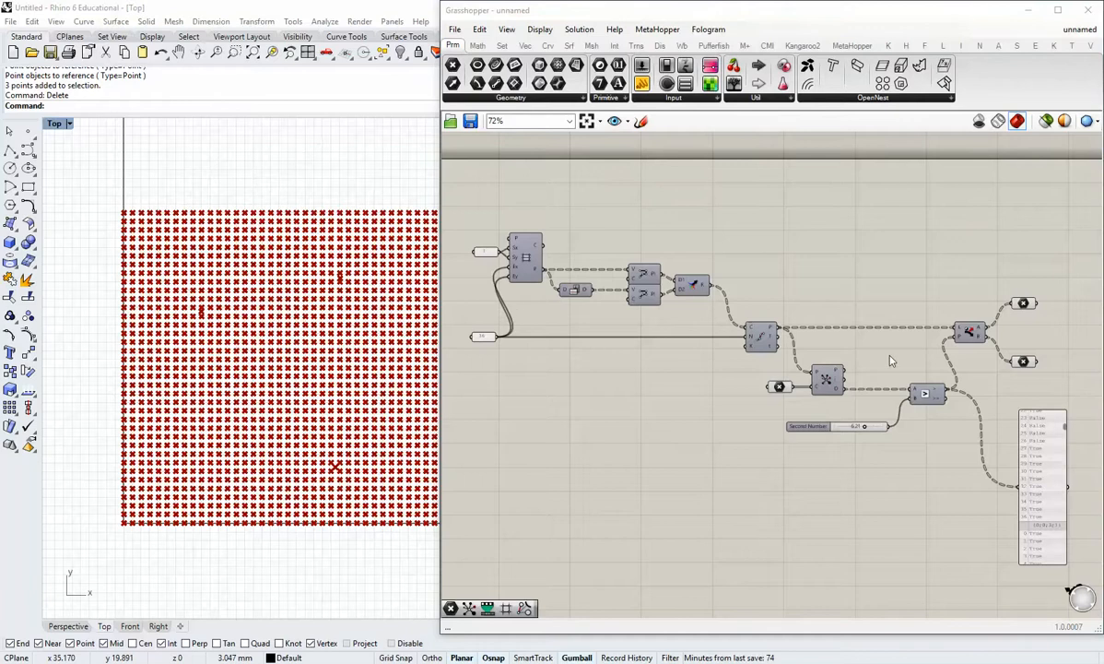
Examine the data structure and the highlighted points of the two Point parameters fed by Dispatch.
{"action": "right_click_drag", "start_coordinate": [899, 362], "coordinate": [575, 351]}
{"action": "right_click_drag", "start_coordinate": [720, 372], "coordinate": [701, 370]}
{"action": "left_click_drag", "start_coordinate": [704, 431], "coordinate": [673, 451]}
{"action": "left_click", "coordinate": [717, 364]}
{"action": "right_click_drag", "start_coordinate": [718, 360], "coordinate": [699, 402]}
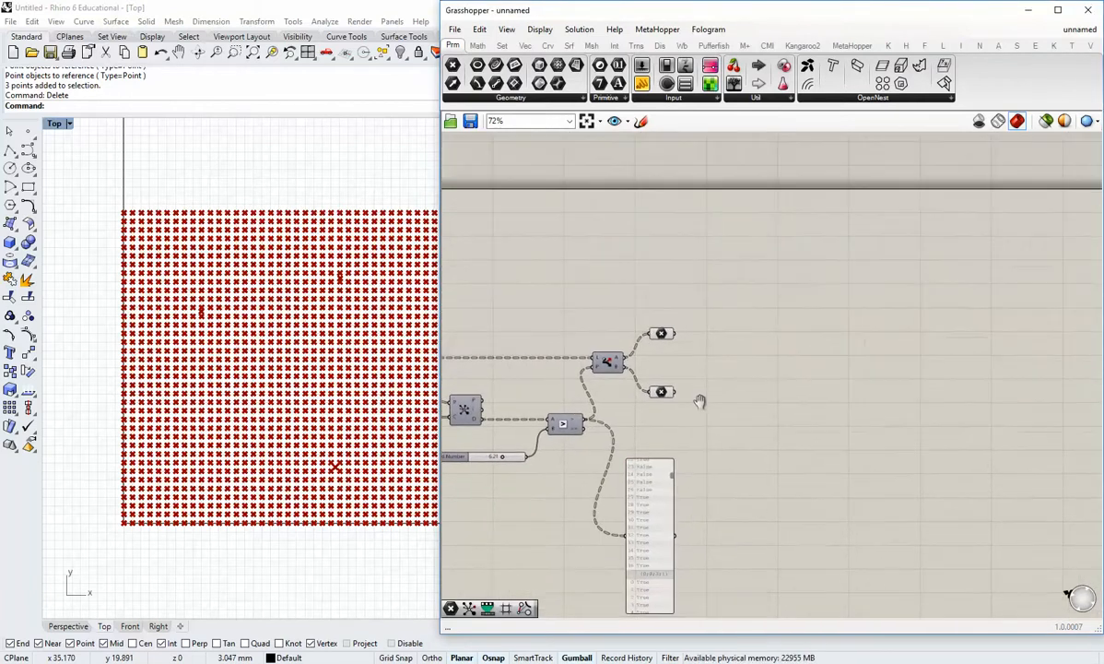
{"action": "scroll", "coordinate": [700, 402], "scroll_direction": "up", "scroll_amount": 2}
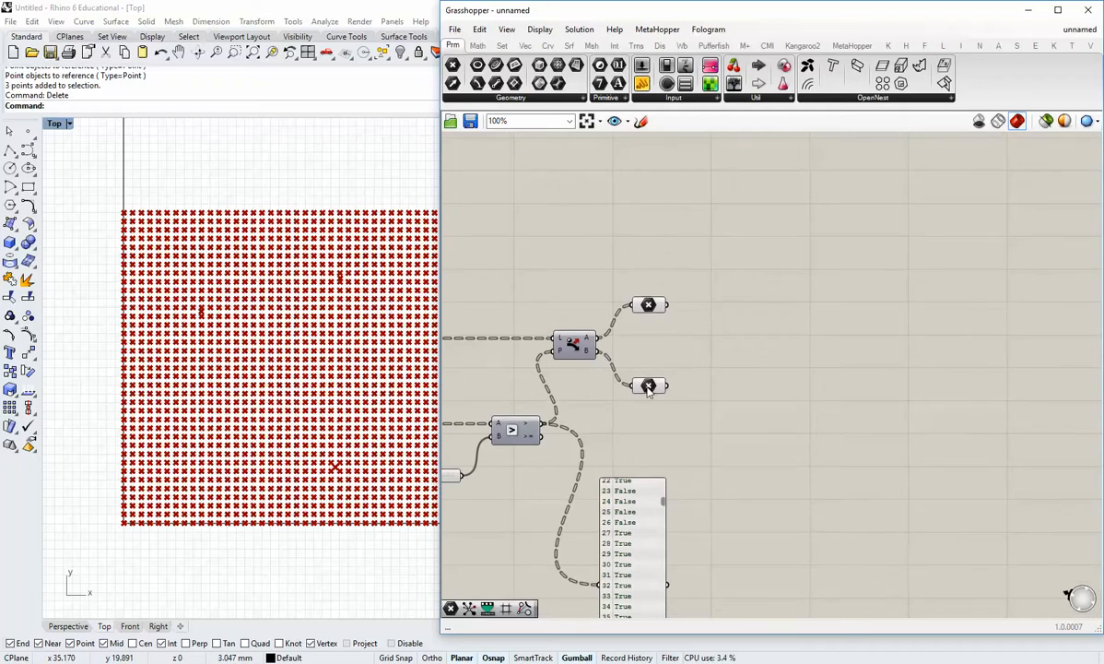
{"action": "mouse_move", "coordinate": [648, 387]}
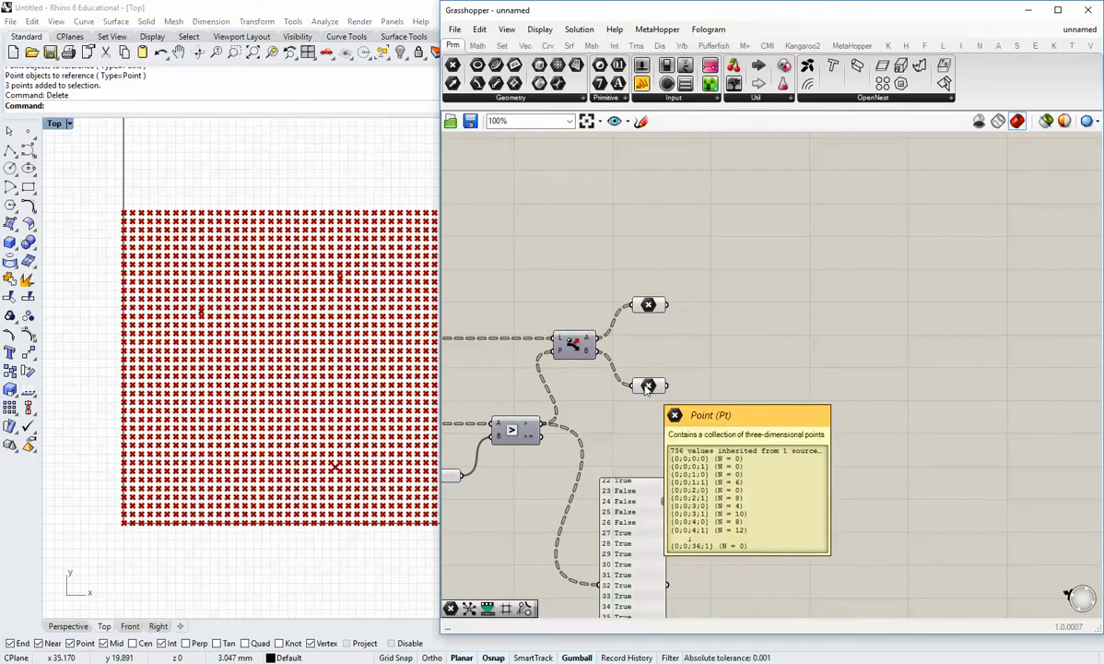
{"action": "left_click", "coordinate": [648, 386]}
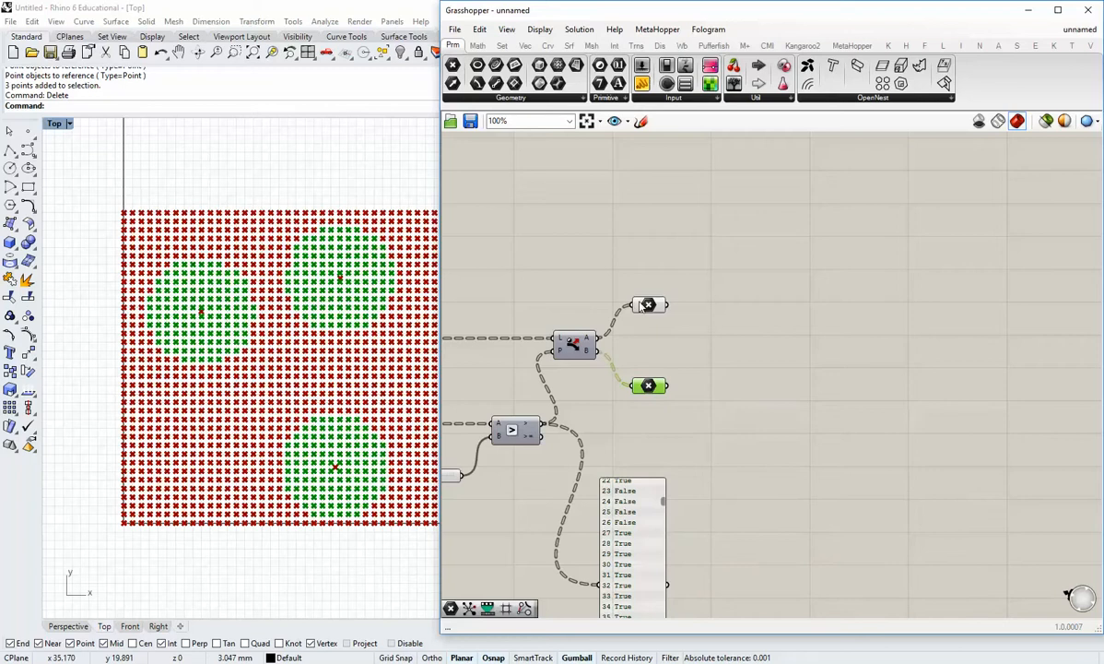
{"action": "left_click", "coordinate": [646, 305]}
{"action": "mouse_move", "coordinate": [651, 308]}
{"action": "left_click", "coordinate": [699, 342]}
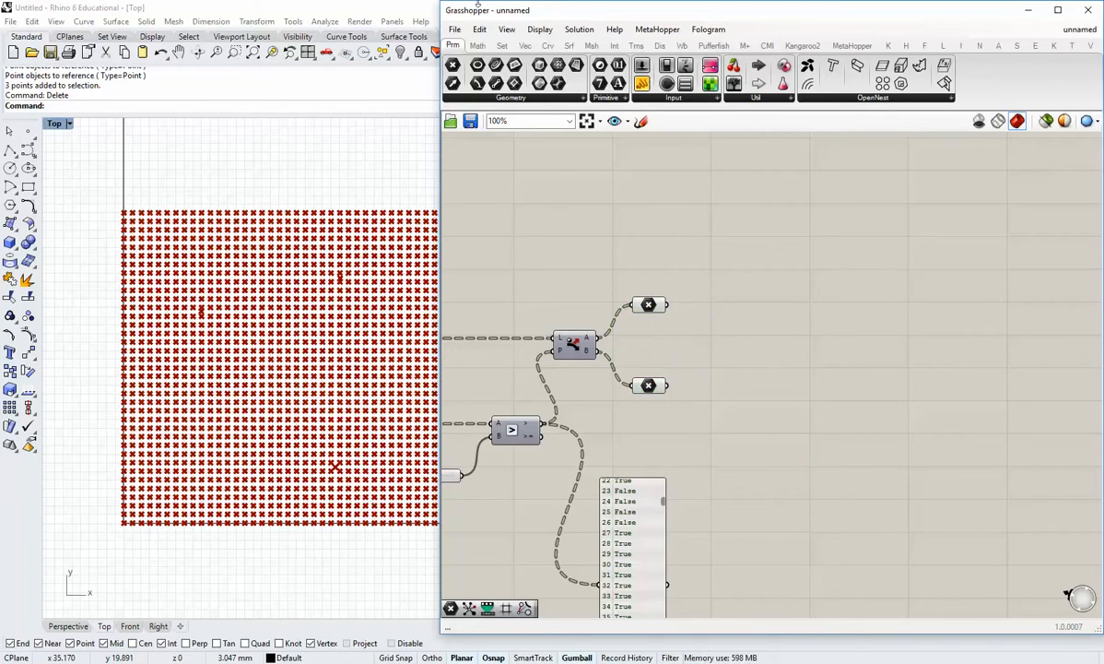
Add a Closest Points component to the right of the two Point parameters.
{"action": "left_click", "coordinate": [525, 45]}
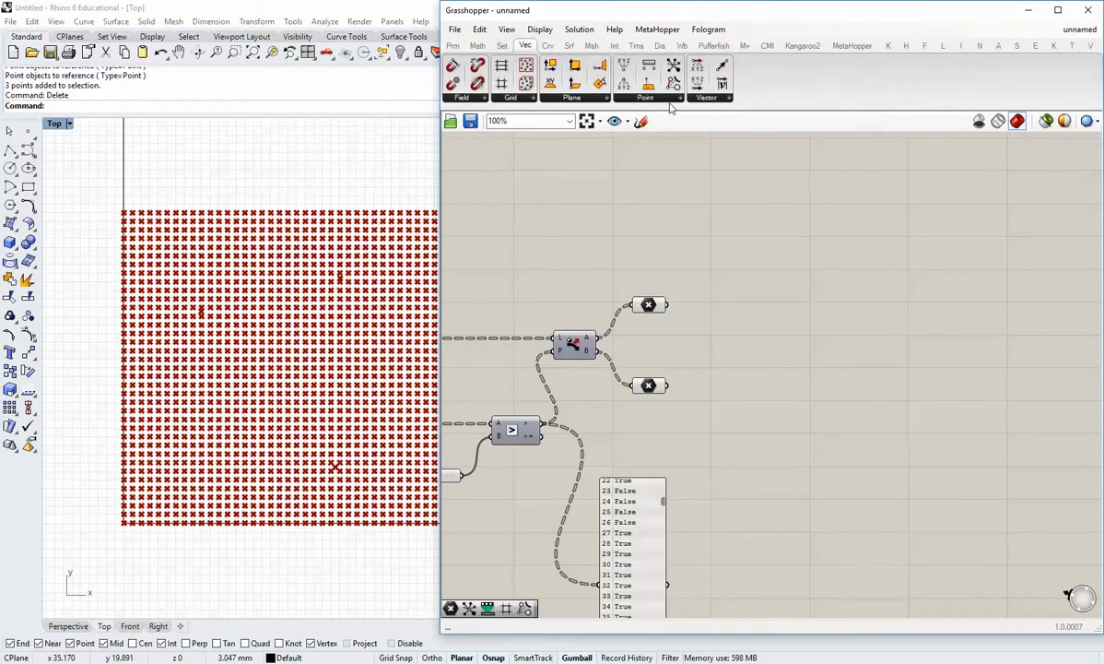
{"action": "left_click", "coordinate": [627, 95]}
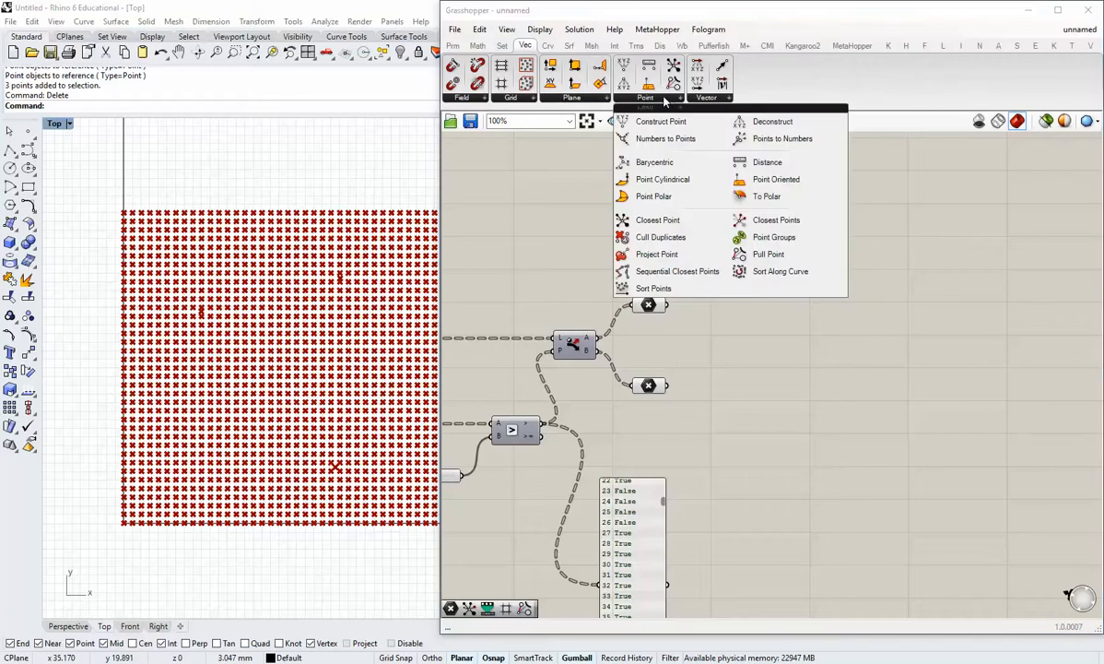
{"action": "left_click", "coordinate": [773, 222]}
{"action": "left_click", "coordinate": [748, 347]}
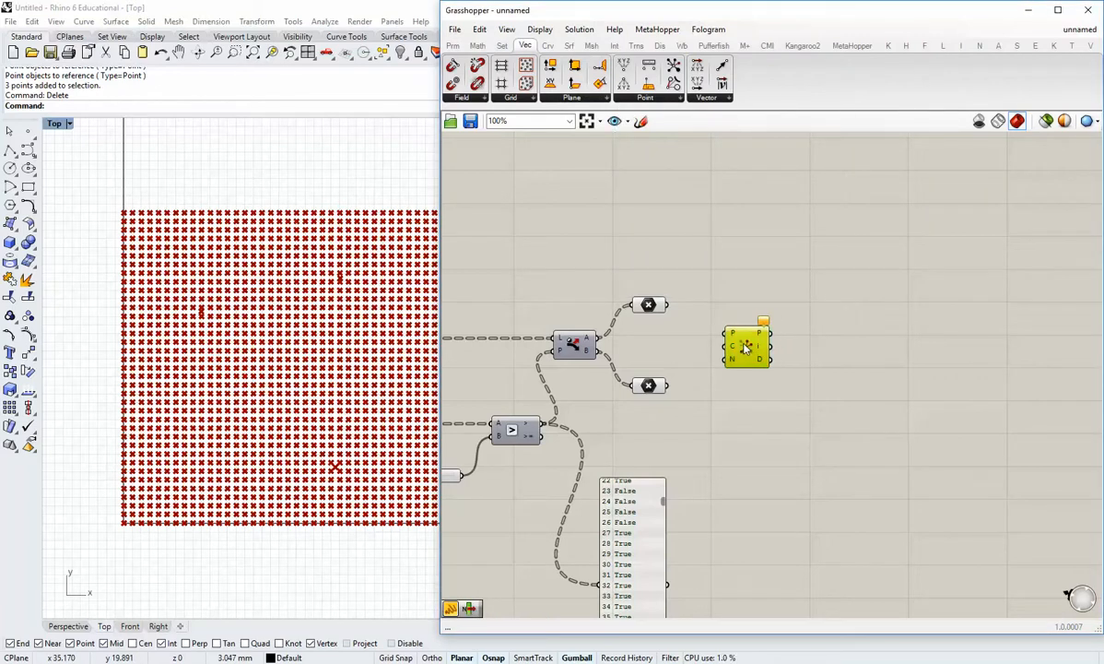
{"action": "left_click", "coordinate": [657, 339]}
{"action": "scroll", "coordinate": [645, 339], "scroll_direction": "up", "scroll_amount": 1}
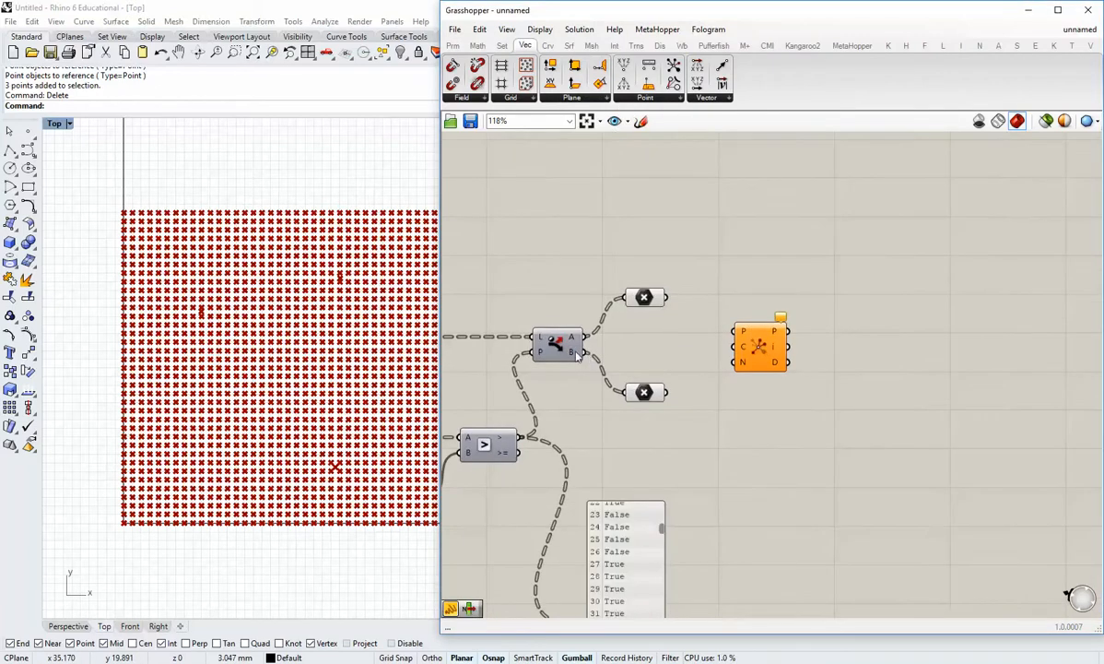
{"action": "left_click_drag", "start_coordinate": [581, 352], "coordinate": [782, 364]}
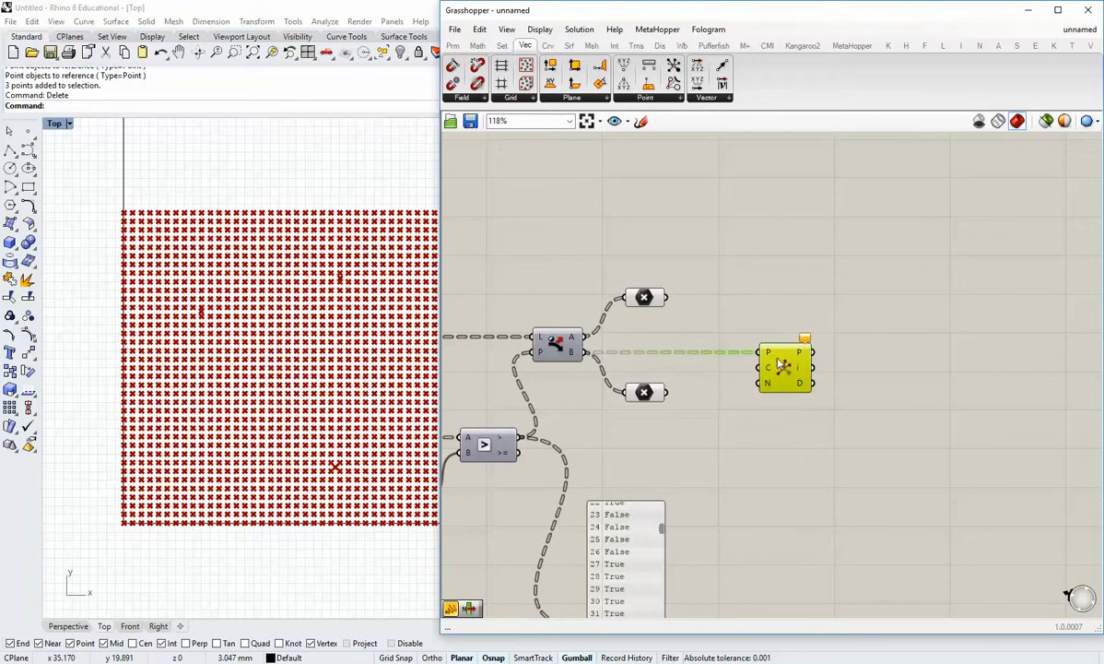
{"action": "left_click", "coordinate": [715, 330]}
{"action": "mouse_move", "coordinate": [768, 353]}
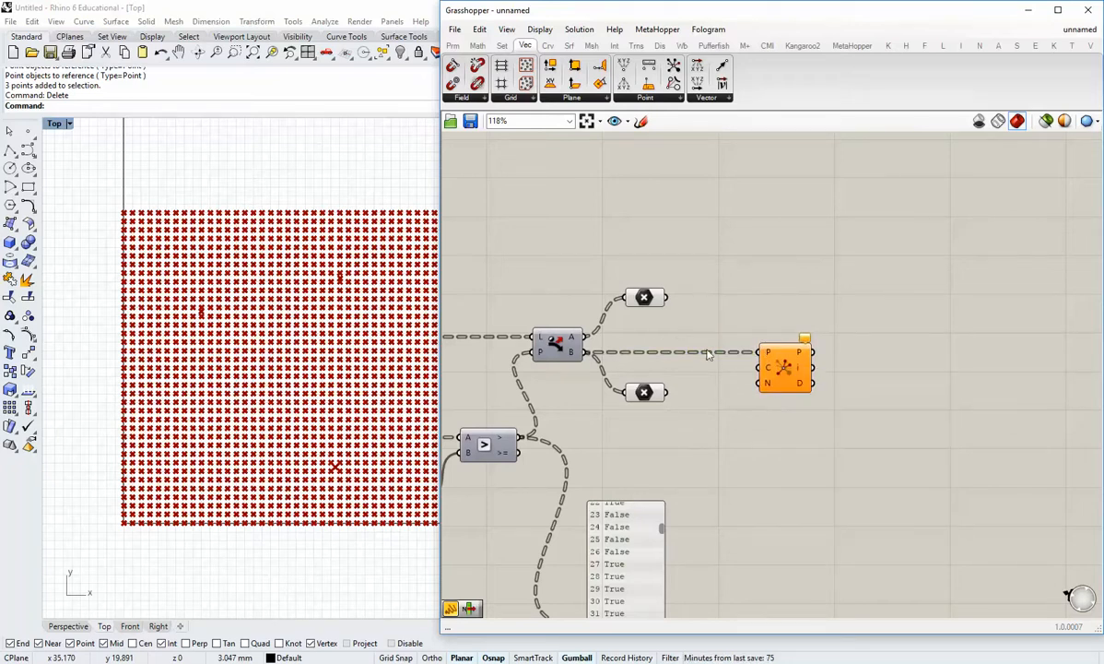
{"action": "left_click_drag", "start_coordinate": [584, 352], "coordinate": [707, 382]}
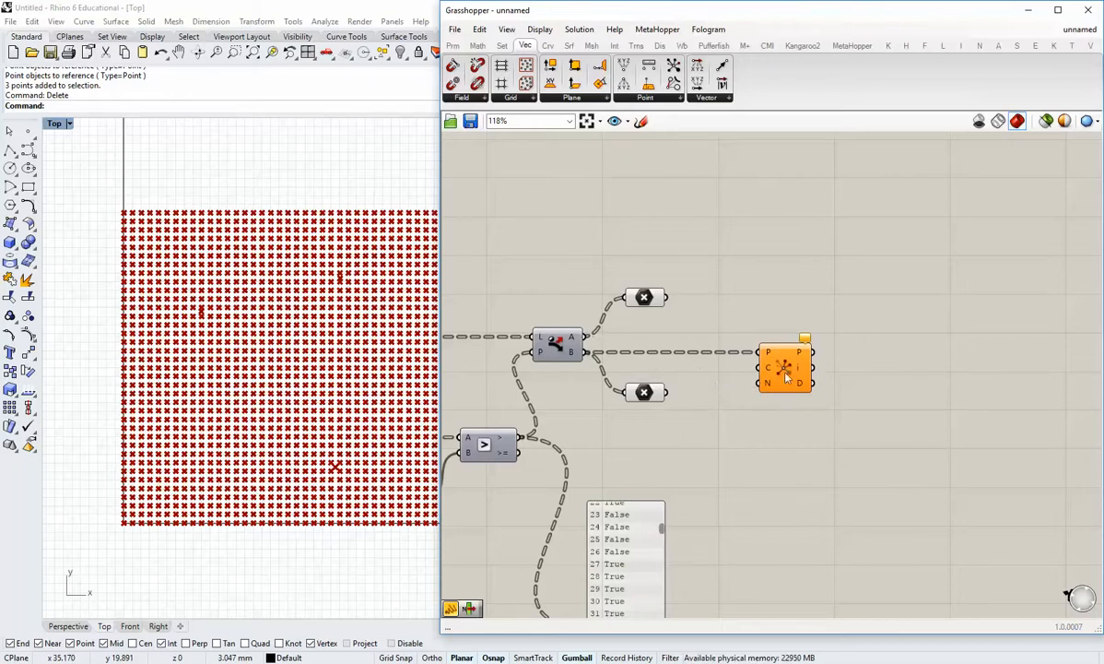
Replace the Closest Points component with a Closest Point component beside the two Point parameters.
{"action": "left_click", "coordinate": [785, 372]}
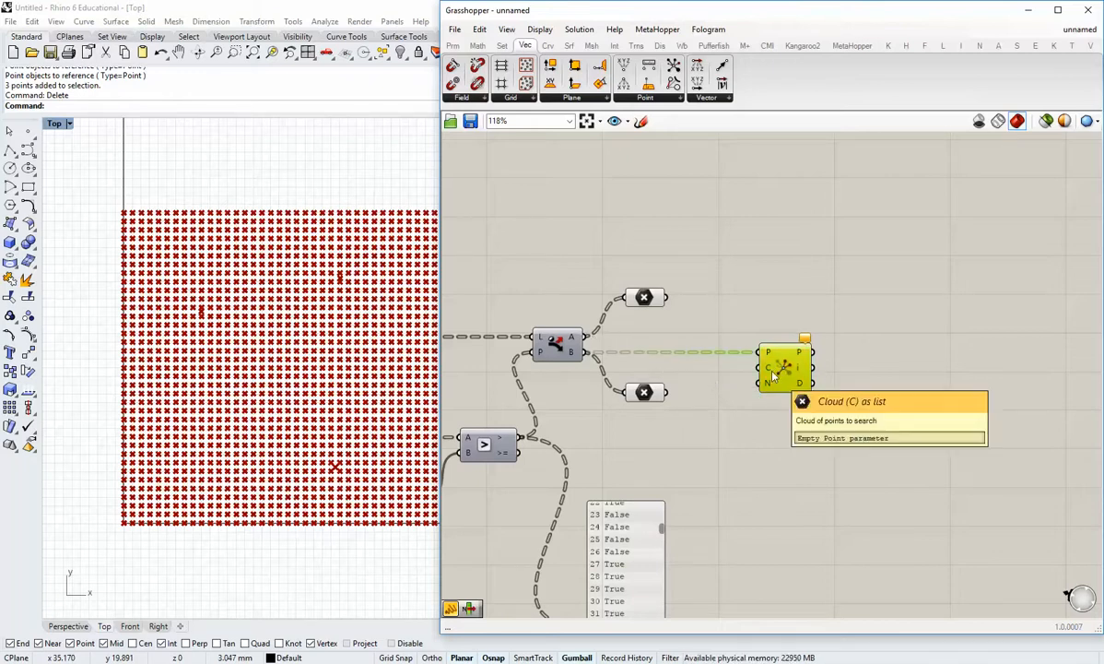
{"action": "key", "text": "Delete"}
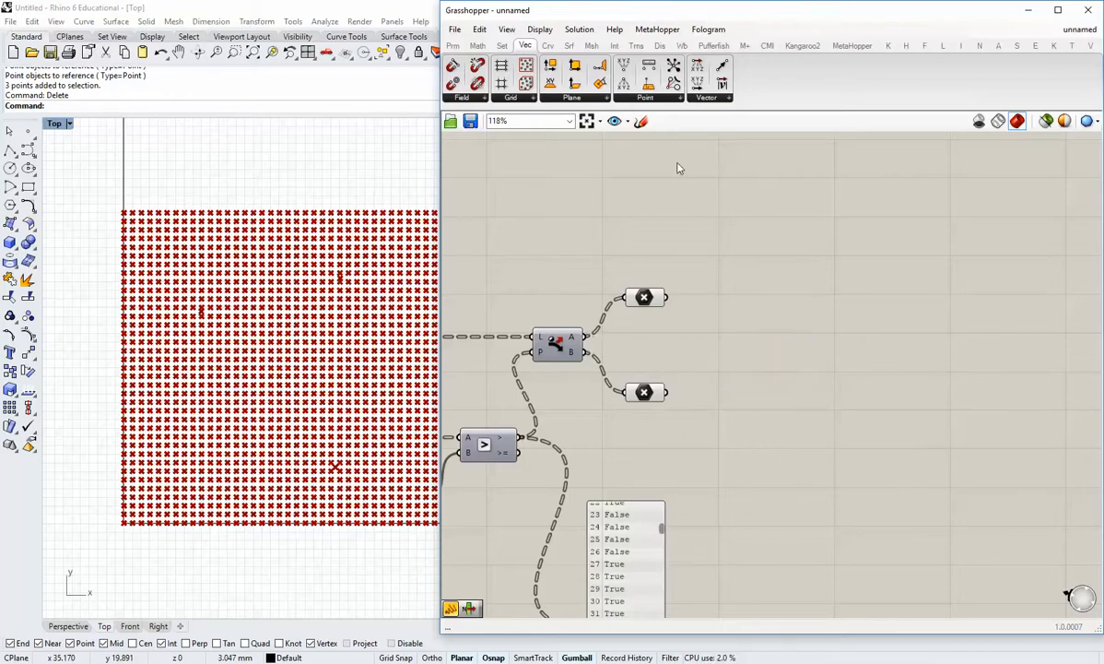
{"action": "left_click", "coordinate": [648, 97]}
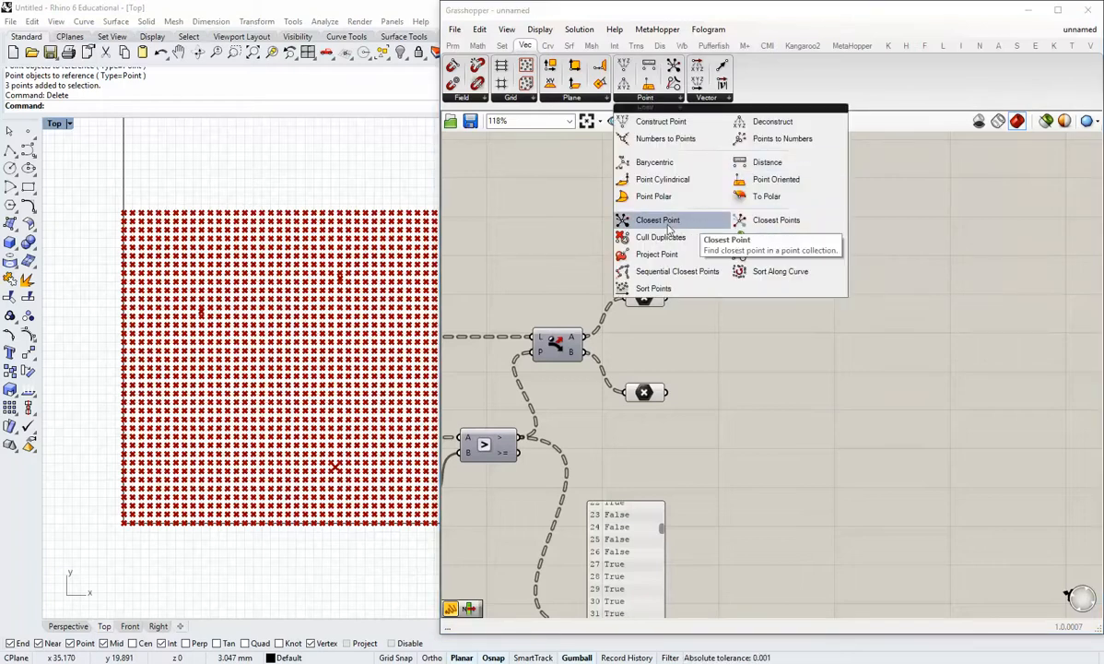
{"action": "left_click", "coordinate": [661, 224]}
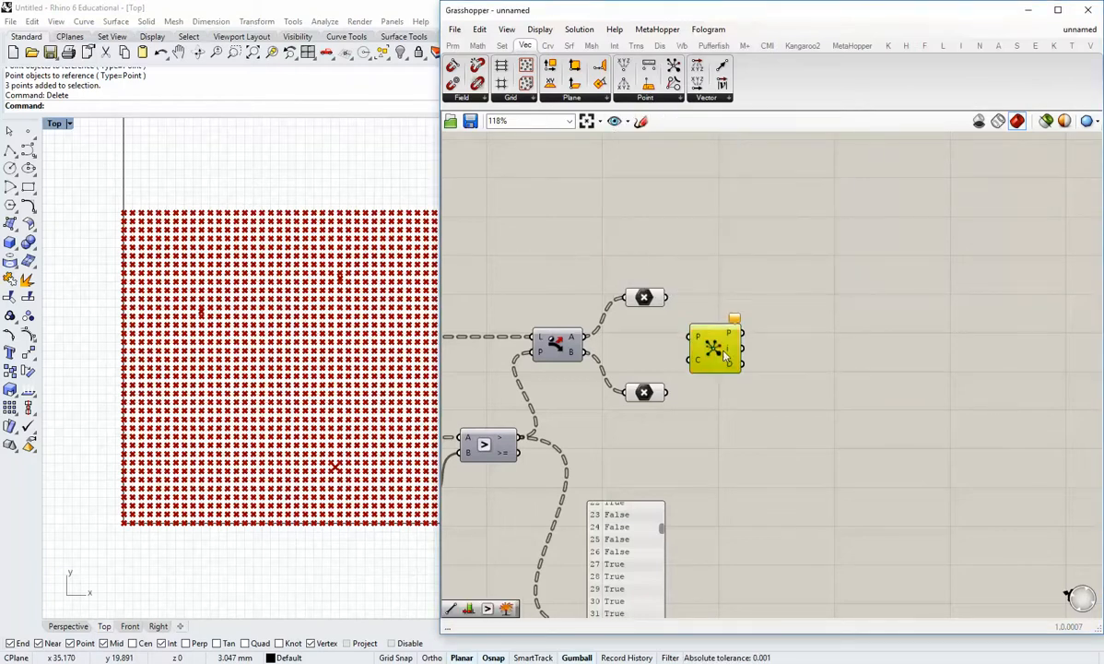
{"action": "left_click", "coordinate": [762, 363]}
Connect Dispatch's B output to Closest Point's P input and its A output to the C input, and flatten C.
{"action": "left_click_drag", "start_coordinate": [581, 352], "coordinate": [737, 351]}
{"action": "left_click_drag", "start_coordinate": [584, 337], "coordinate": [753, 365]}
{"action": "left_click", "coordinate": [730, 395]}
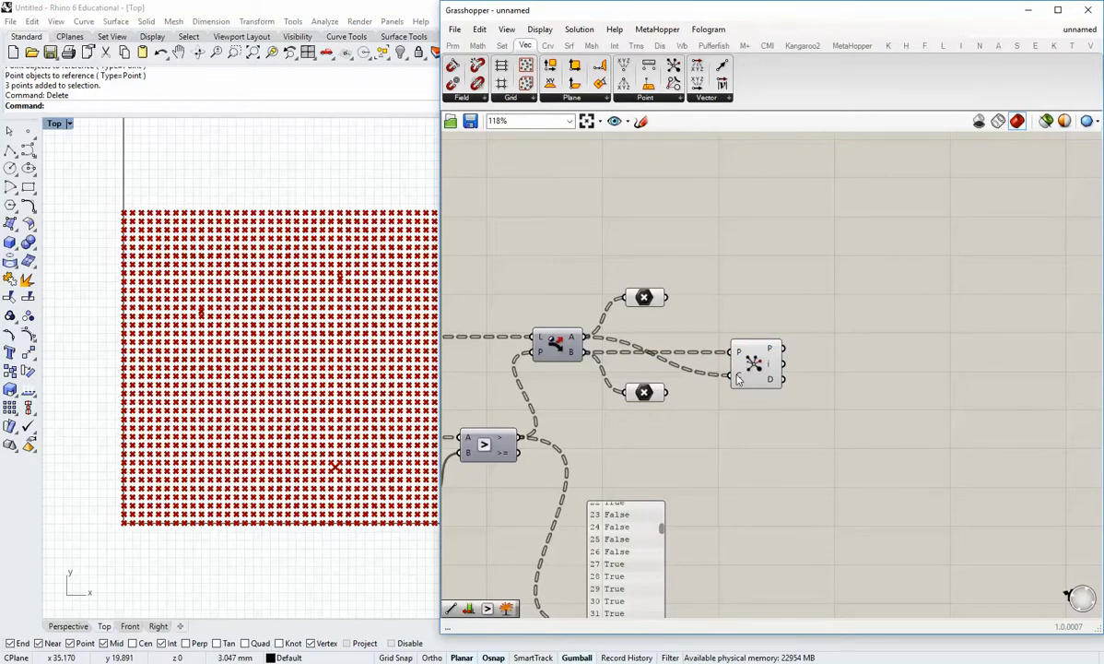
{"action": "right_click", "coordinate": [737, 377]}
{"action": "left_click", "coordinate": [751, 473]}
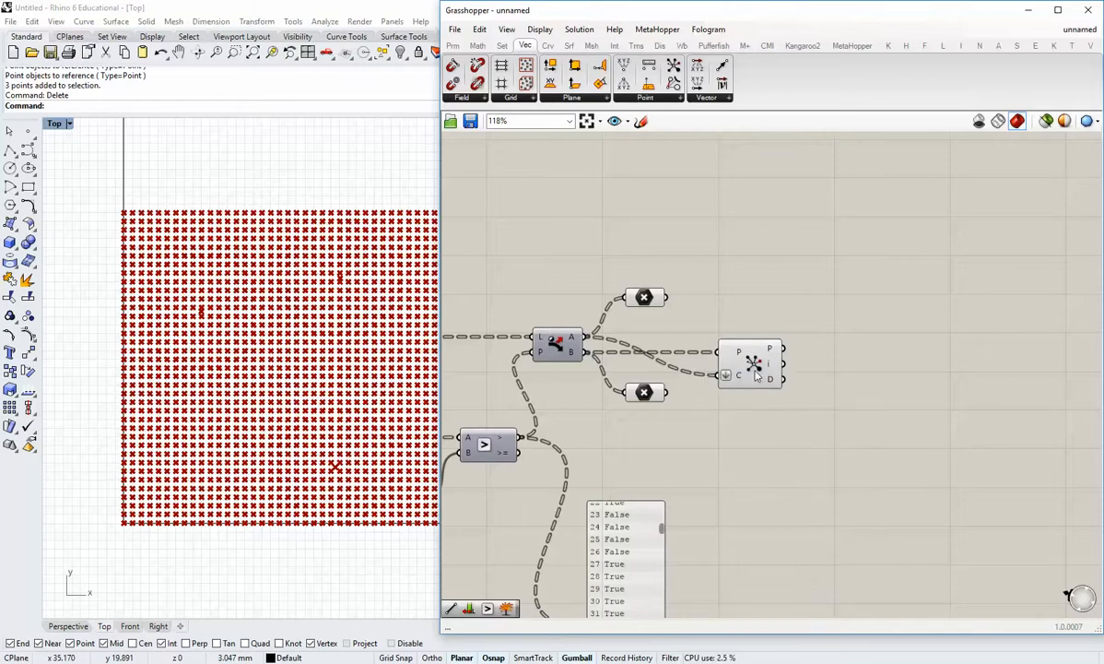
Highlight Dispatch's B points and the Closest Point result to compare them, moving the component a little closer to Dispatch.
{"action": "left_click", "coordinate": [754, 369]}
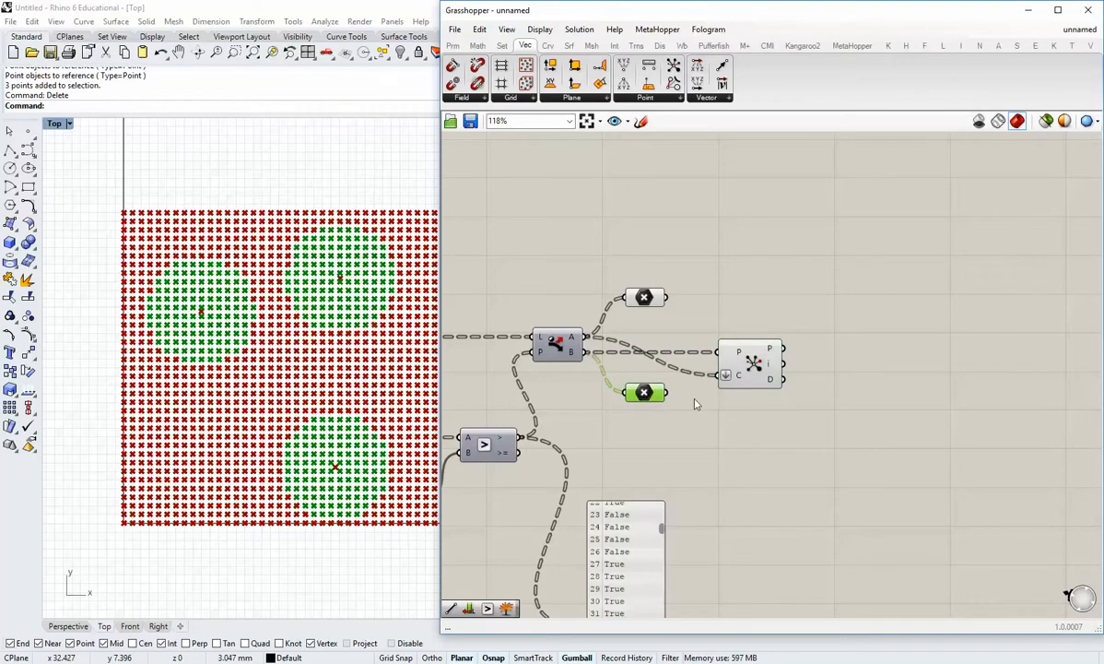
{"action": "left_click", "coordinate": [756, 369]}
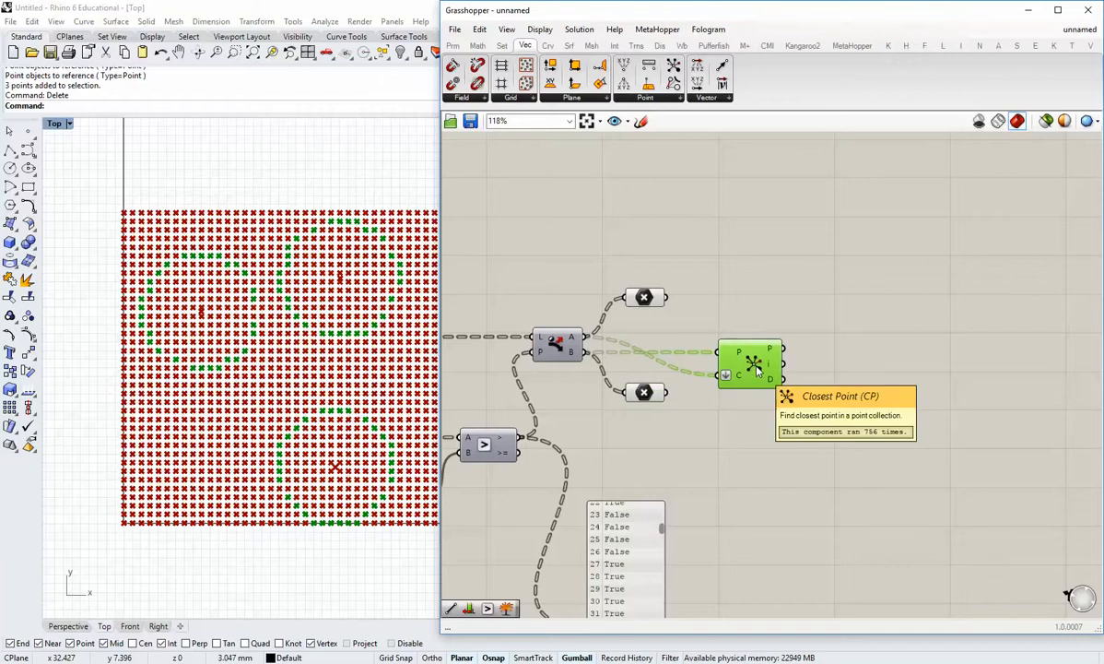
{"action": "left_click_drag", "start_coordinate": [754, 365], "coordinate": [738, 367]}
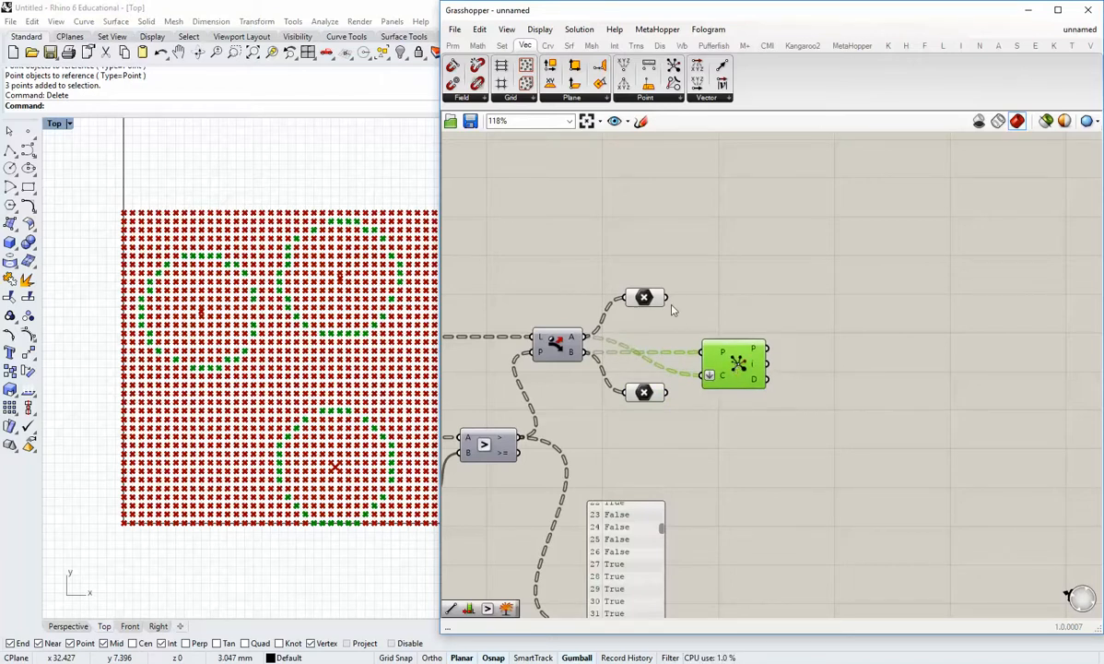
{"action": "right_click_drag", "start_coordinate": [655, 447], "coordinate": [636, 420]}
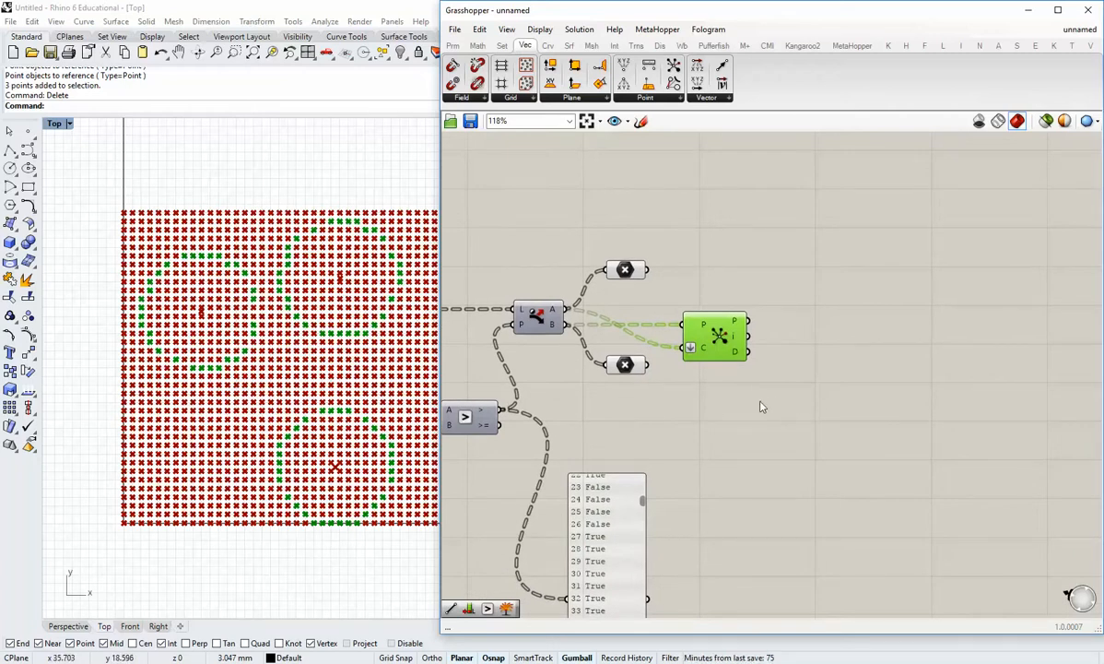
{"action": "left_click", "coordinate": [736, 399]}
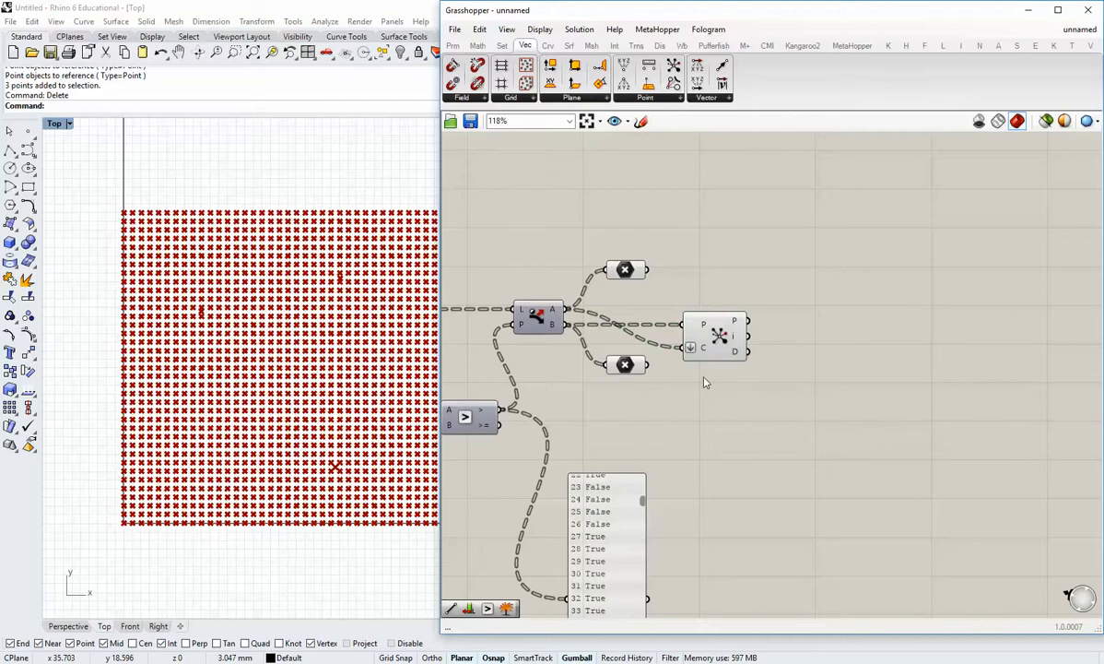
{"action": "mouse_move", "coordinate": [556, 329]}
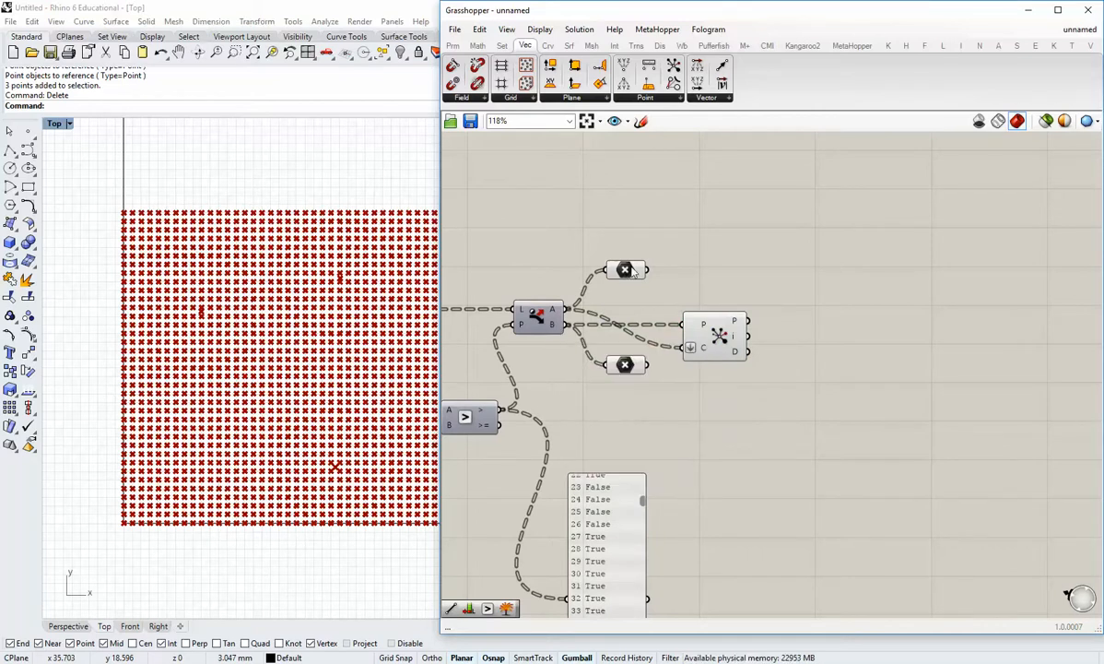
Move the two Point parameters farther above and below Dispatch, and shift Closest Point slightly away from it.
{"action": "left_click_drag", "start_coordinate": [638, 270], "coordinate": [640, 210]}
{"action": "left_click_drag", "start_coordinate": [626, 365], "coordinate": [626, 421]}
{"action": "left_click", "coordinate": [571, 377]}
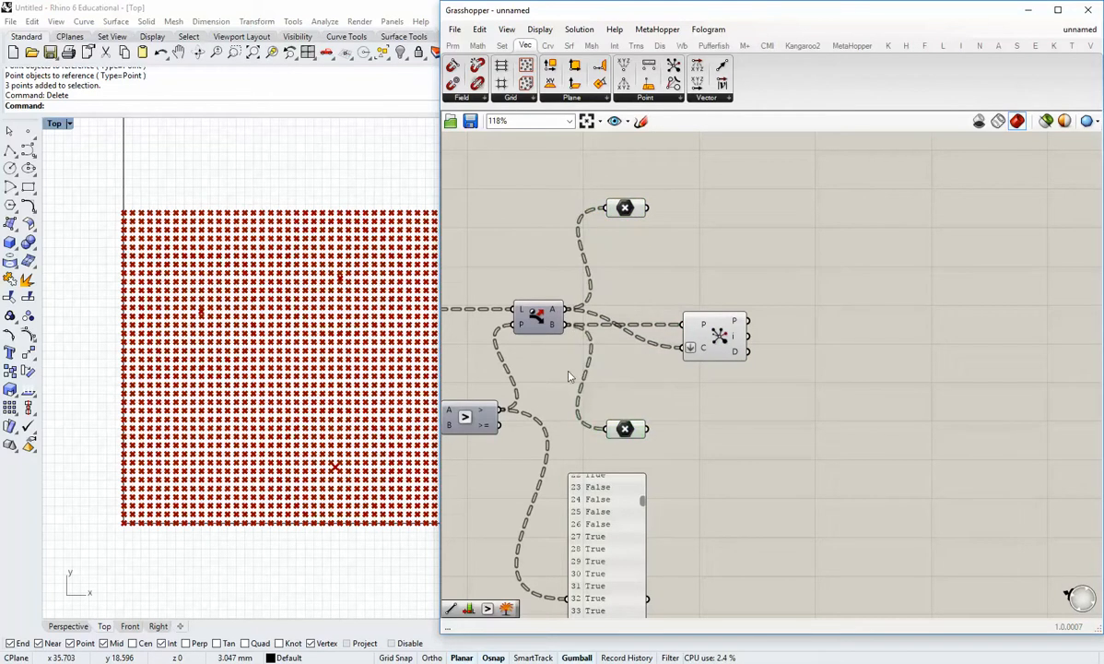
{"action": "right_click_drag", "start_coordinate": [571, 377], "coordinate": [879, 393]}
{"action": "right_click_drag", "start_coordinate": [559, 335], "coordinate": [561, 334]}
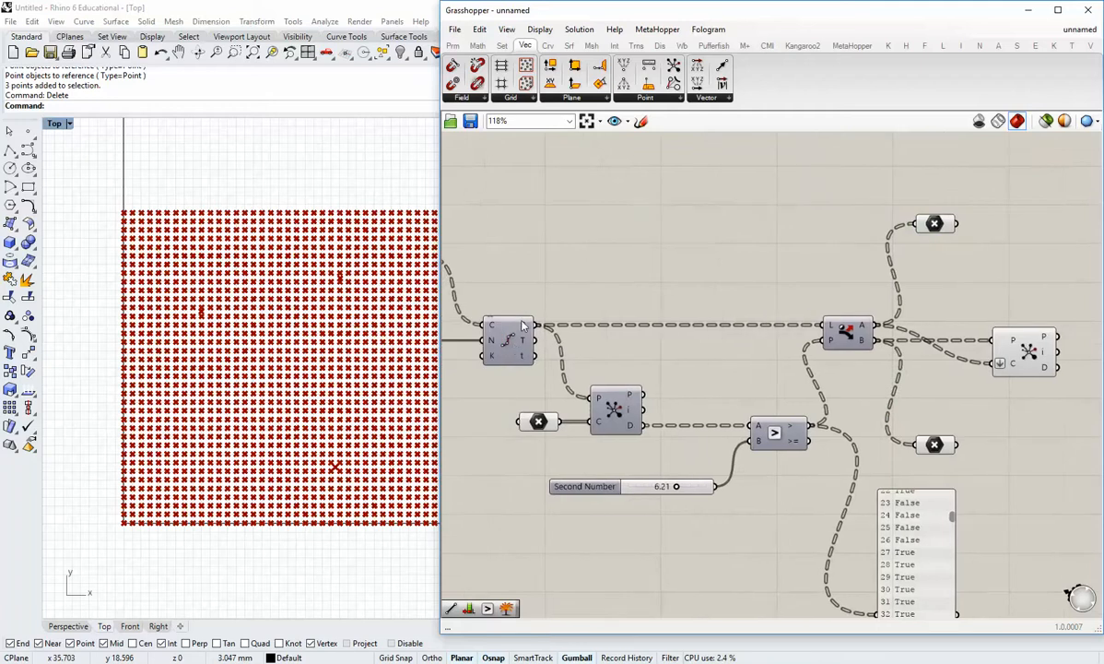
{"action": "right_click_drag", "start_coordinate": [862, 343], "coordinate": [553, 352]}
{"action": "left_click", "coordinate": [553, 350]}
{"action": "left_click", "coordinate": [723, 293]}
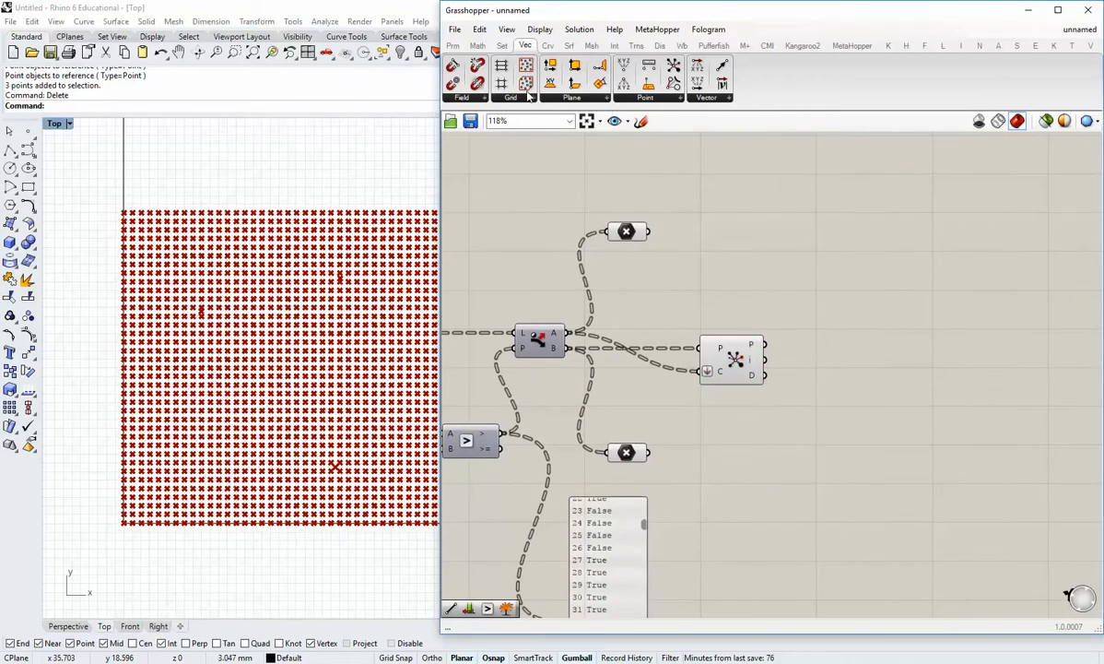
Add an Item Index component above Closest Point and connect Dispatch's B output to its i input.
{"action": "left_click", "coordinate": [502, 46]}
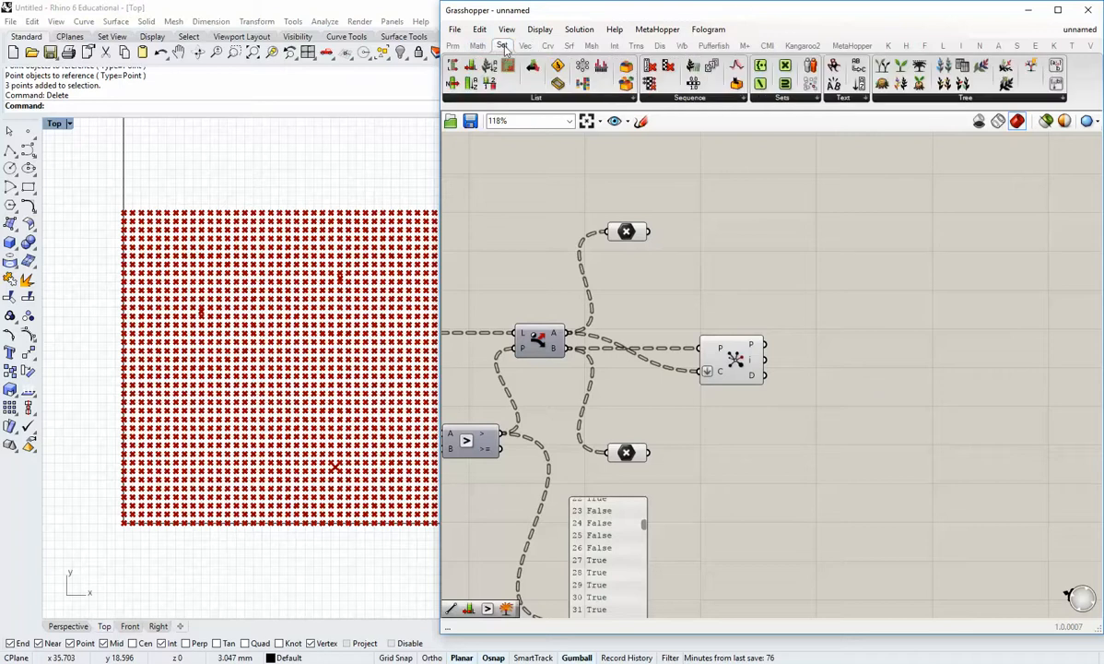
{"action": "left_click", "coordinate": [494, 99]}
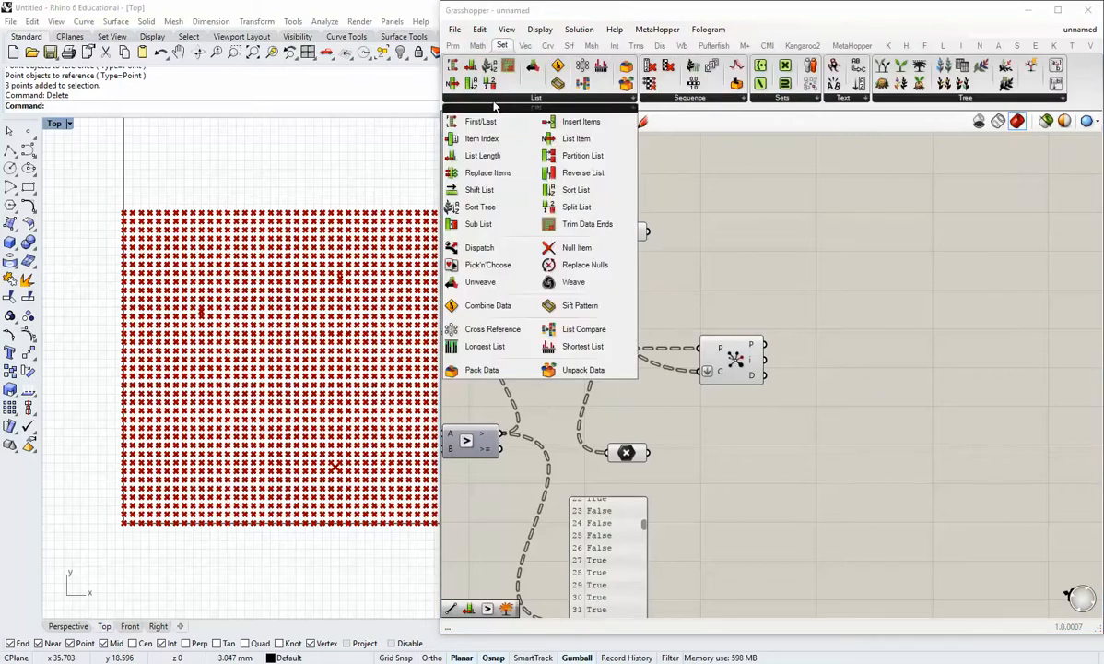
{"action": "left_click_drag", "start_coordinate": [472, 139], "coordinate": [722, 293]}
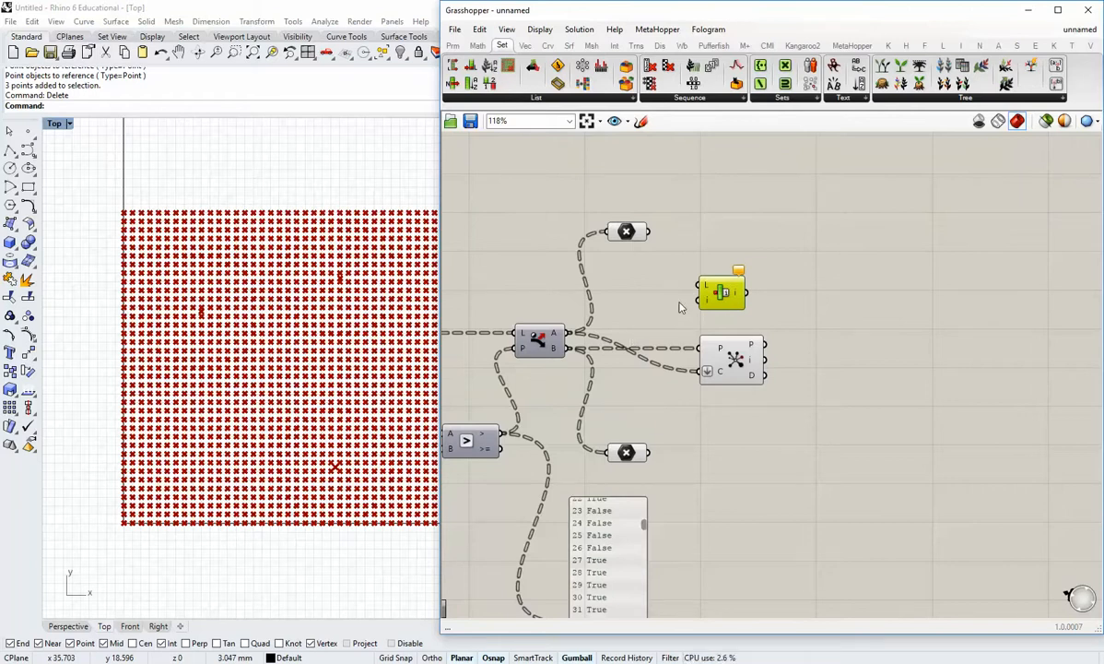
{"action": "left_click_drag", "start_coordinate": [569, 333], "coordinate": [699, 302]}
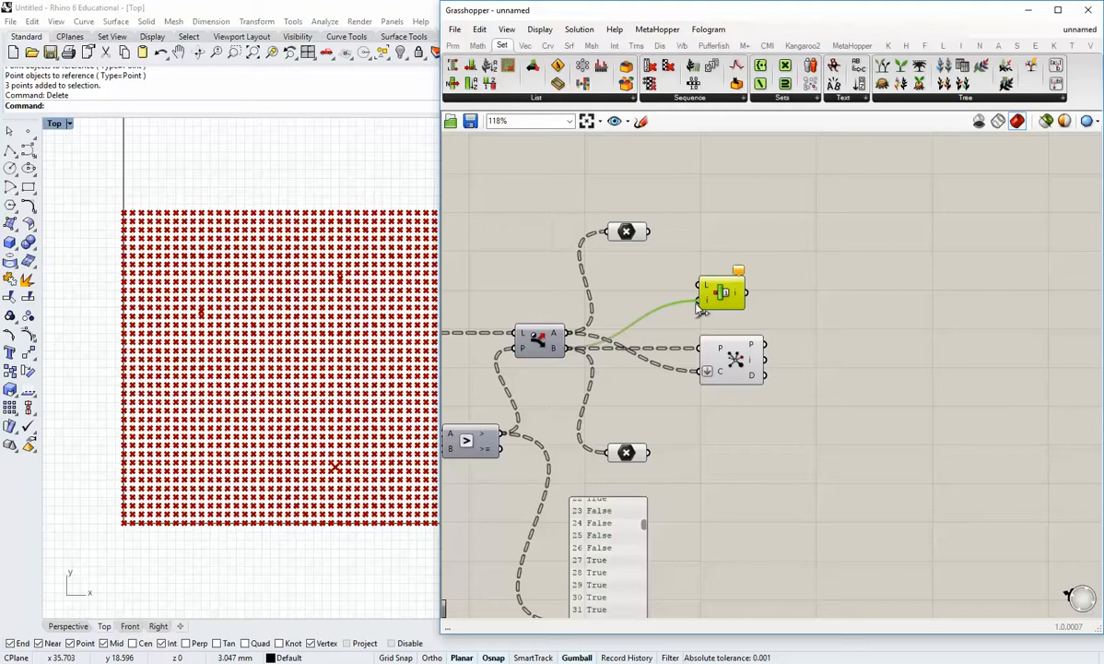
Connect Divide Curve's P output to the L input of Item Index.
{"action": "scroll", "coordinate": [570, 306], "scroll_direction": "down", "scroll_amount": 1}
{"action": "right_click_drag", "start_coordinate": [570, 306], "coordinate": [661, 319]}
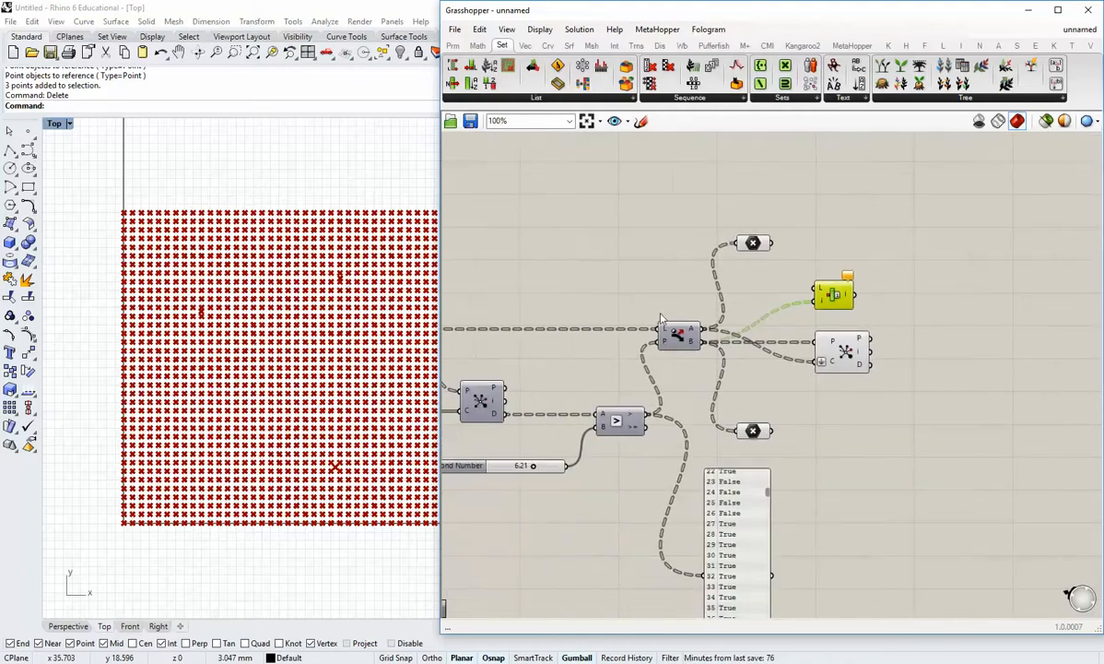
{"action": "scroll", "coordinate": [531, 305], "scroll_direction": "down", "scroll_amount": 1}
{"action": "right_click_drag", "start_coordinate": [532, 305], "coordinate": [580, 308]}
{"action": "left_click_drag", "start_coordinate": [495, 329], "coordinate": [832, 295]}
{"action": "right_click_drag", "start_coordinate": [668, 286], "coordinate": [594, 301]}
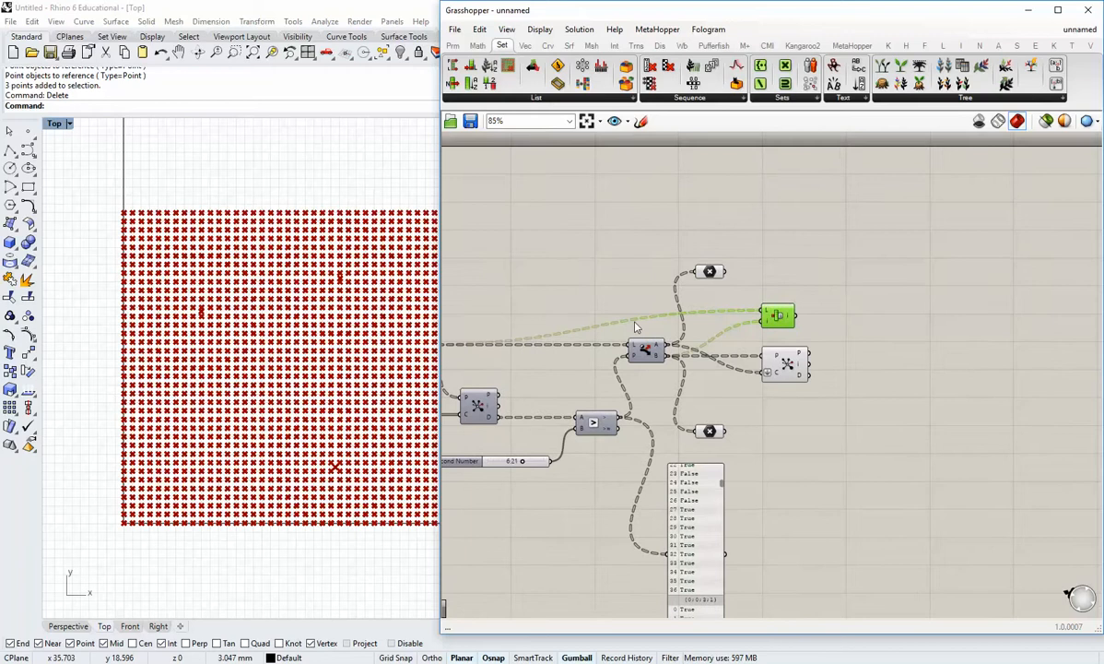
Widen the Grasshopper window and inspect the data in Item Index's output.
{"action": "left_click_drag", "start_coordinate": [442, 295], "coordinate": [364, 293]}
{"action": "right_click_drag", "start_coordinate": [458, 291], "coordinate": [576, 286]}
{"action": "scroll", "coordinate": [671, 323], "scroll_direction": "up", "scroll_amount": 1}
{"action": "right_click_drag", "start_coordinate": [659, 327], "coordinate": [680, 312]}
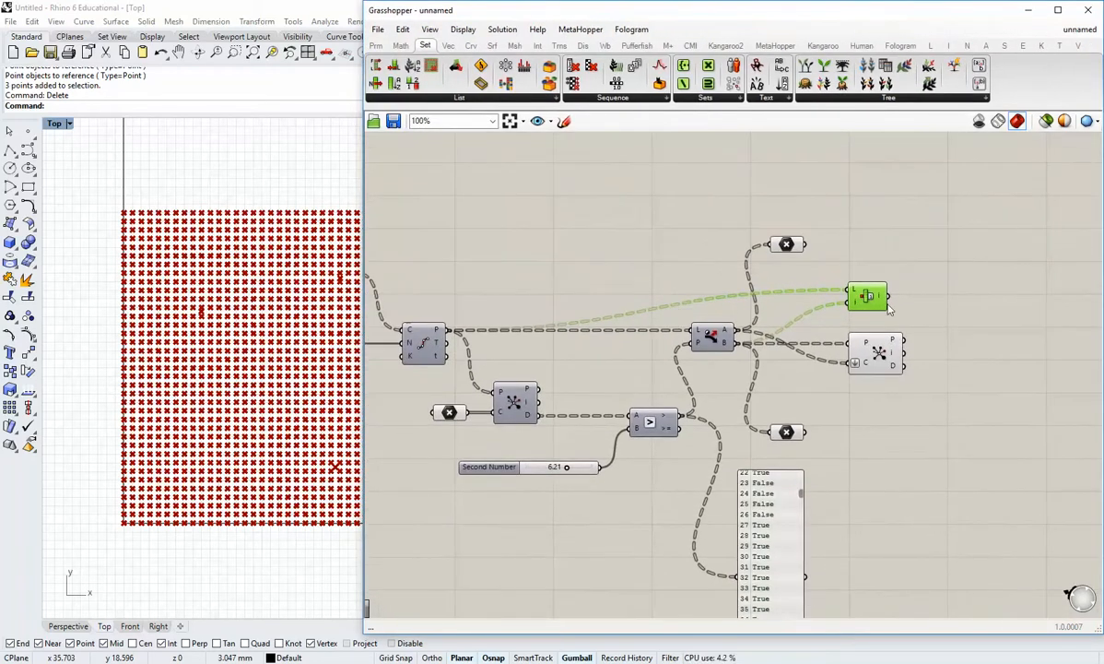
{"action": "mouse_move", "coordinate": [882, 300]}
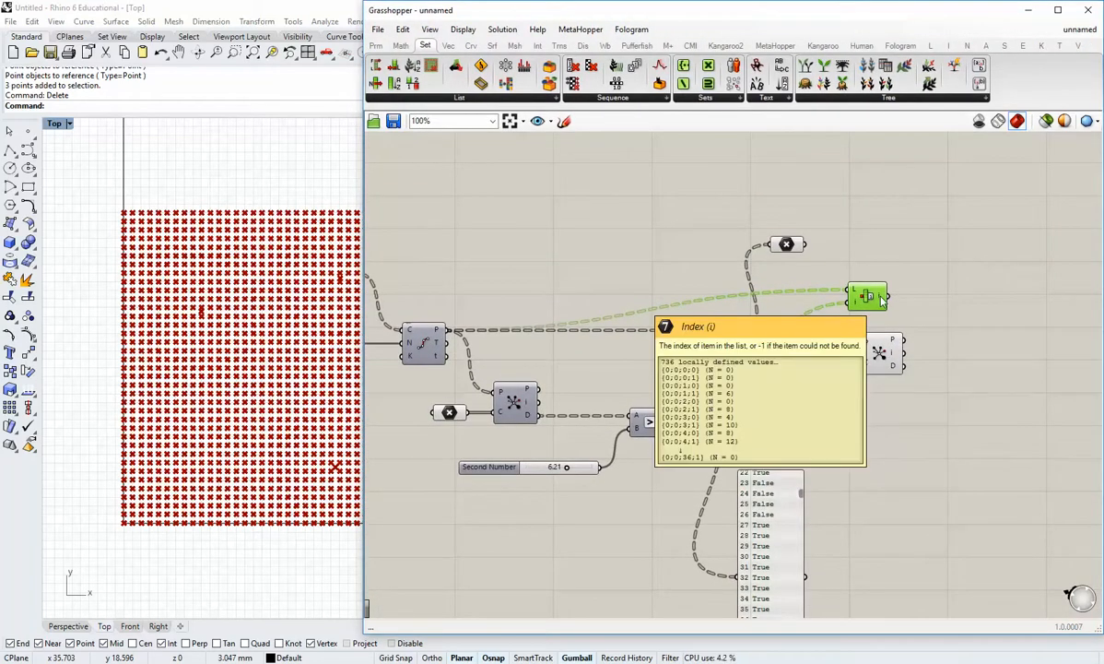
Move Item Index slightly closer to Closest Point and highlight the closest points in the viewport.
{"action": "left_click_drag", "start_coordinate": [871, 294], "coordinate": [871, 303]}
{"action": "left_click", "coordinate": [875, 283]}
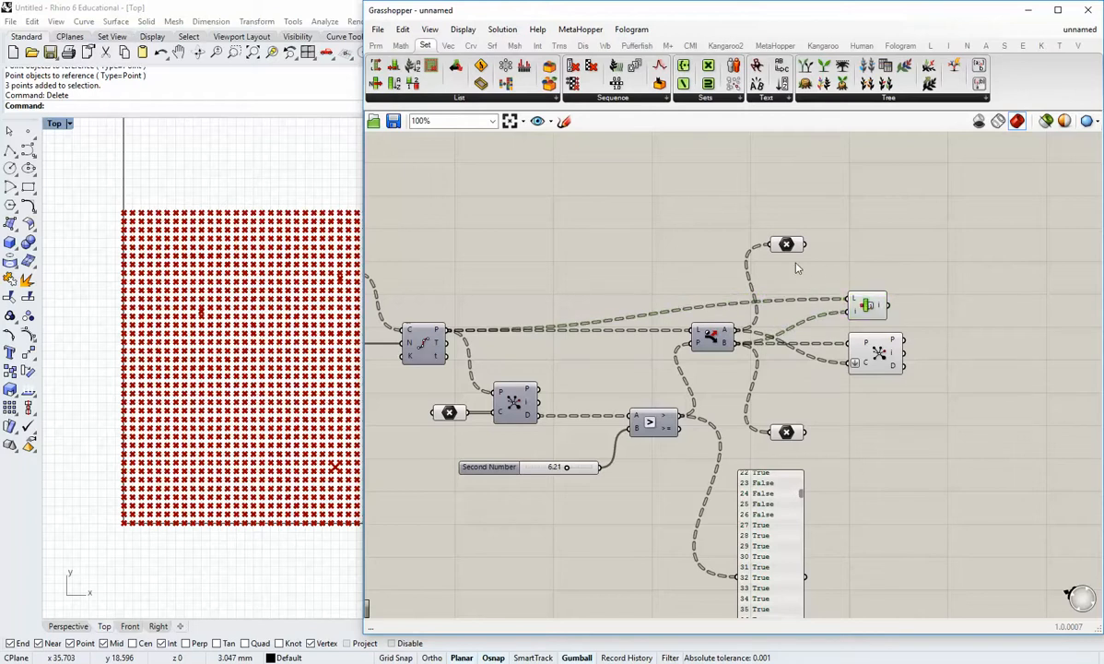
{"action": "right_click_drag", "start_coordinate": [849, 273], "coordinate": [805, 277]}
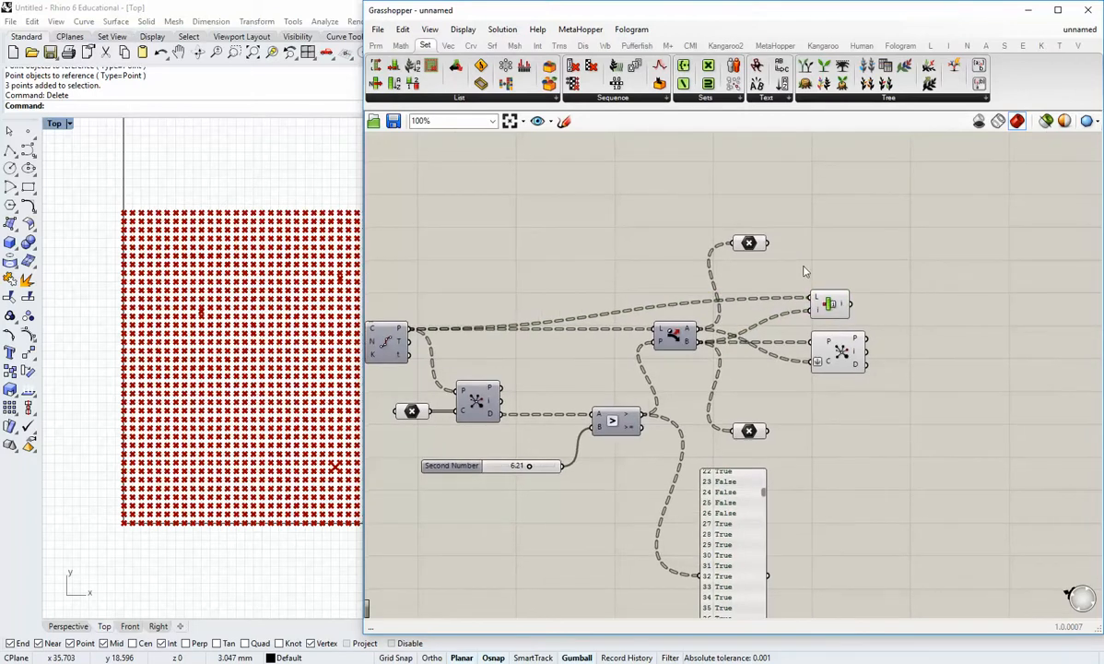
{"action": "left_click", "coordinate": [853, 349]}
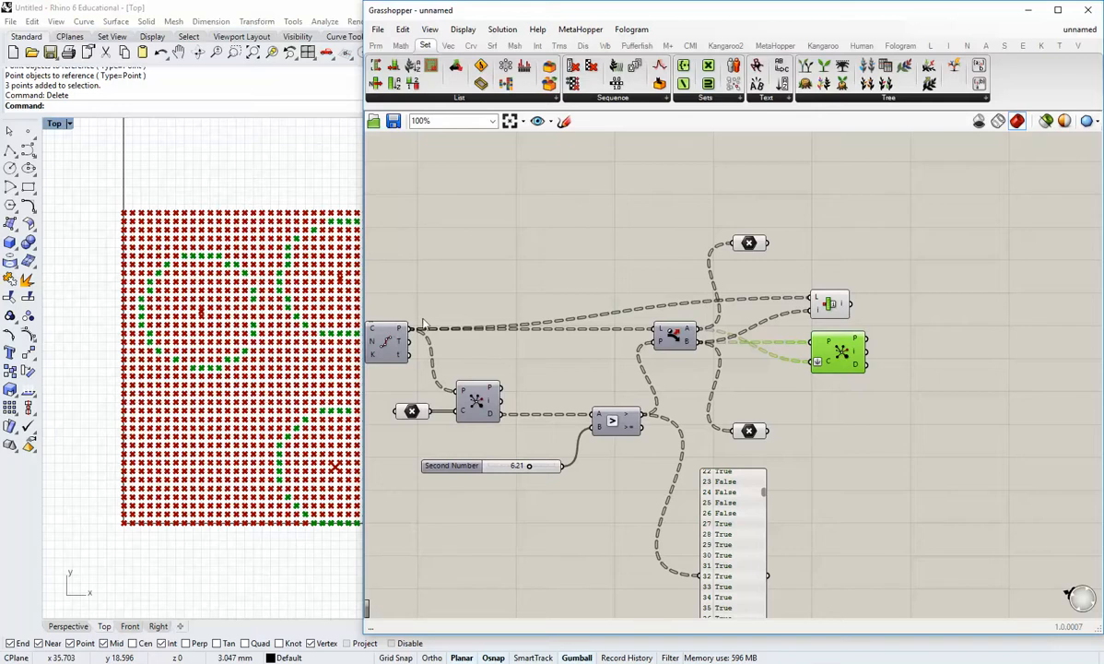
{"action": "mouse_move", "coordinate": [842, 308]}
{"action": "right_click_drag", "start_coordinate": [894, 319], "coordinate": [867, 314]}
{"action": "left_click", "coordinate": [867, 313]}
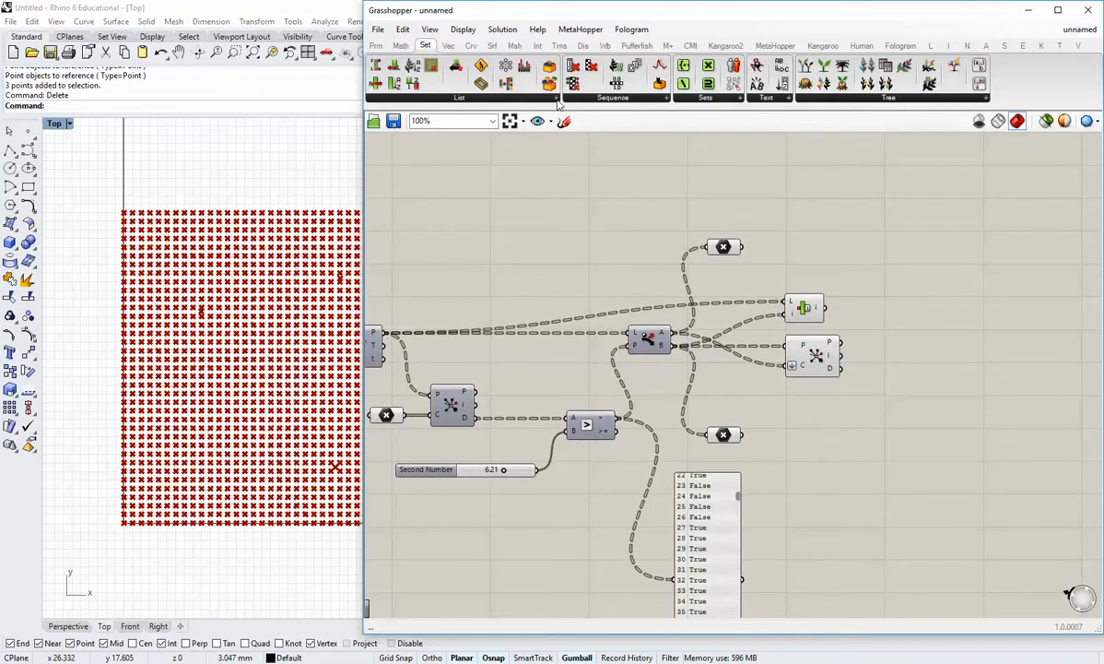
Add a Replace Items component to the right of Item Index.
{"action": "left_click", "coordinate": [458, 100]}
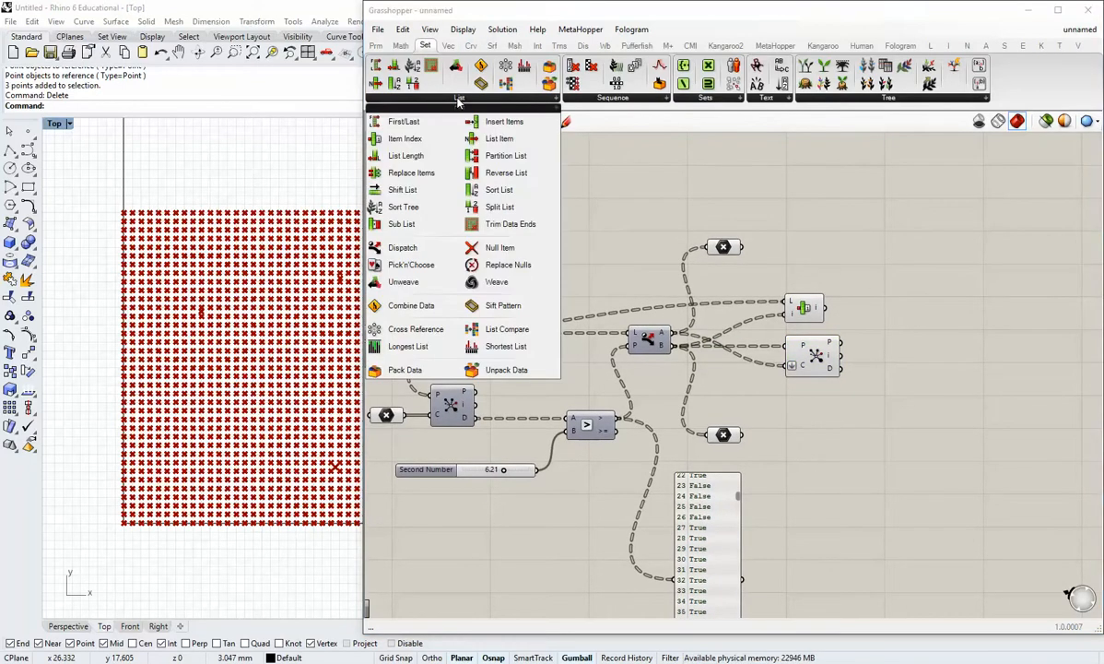
{"action": "left_click", "coordinate": [411, 172]}
{"action": "left_click", "coordinate": [916, 327]}
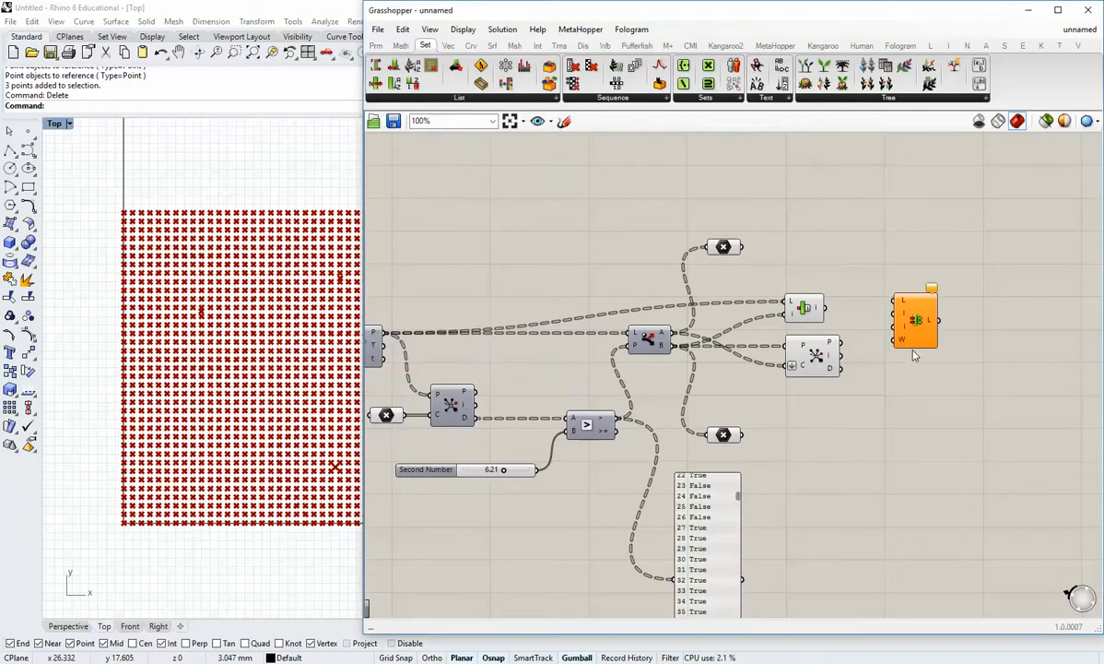
Connect Divide Curve's P output to Replace Items' L input, and move the upper Point parameter aside.
{"action": "right_click_drag", "start_coordinate": [920, 332], "coordinate": [885, 347]}
{"action": "right_click_drag", "start_coordinate": [553, 315], "coordinate": [620, 336]}
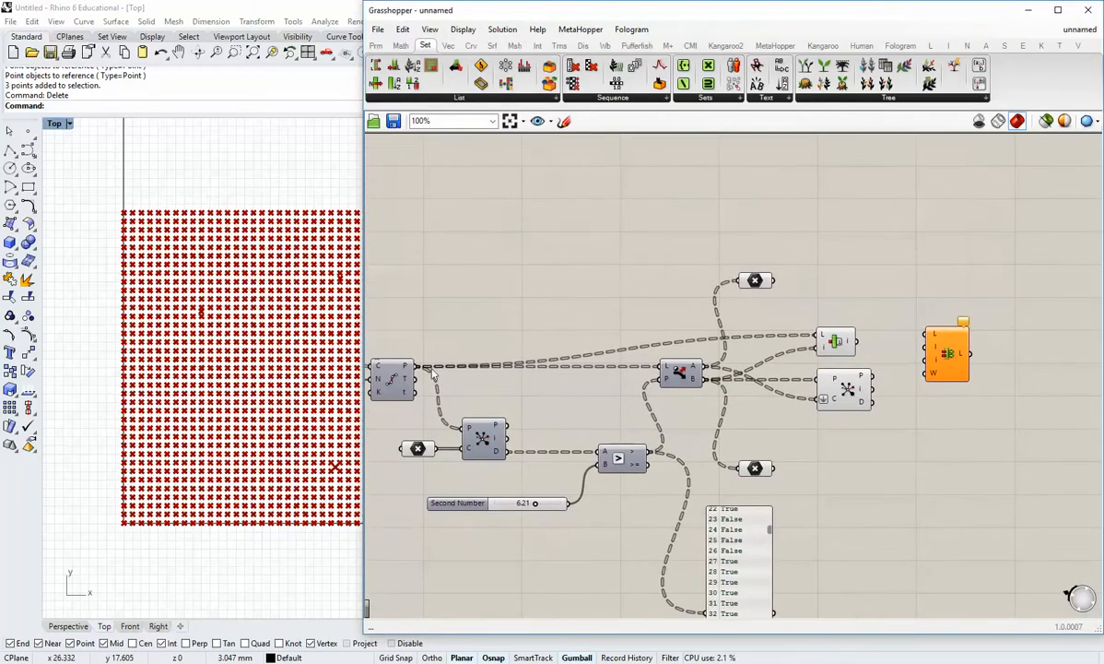
{"action": "left_click_drag", "start_coordinate": [416, 367], "coordinate": [908, 316]}
{"action": "left_click_drag", "start_coordinate": [760, 287], "coordinate": [723, 286]}
{"action": "left_click", "coordinate": [761, 430]}
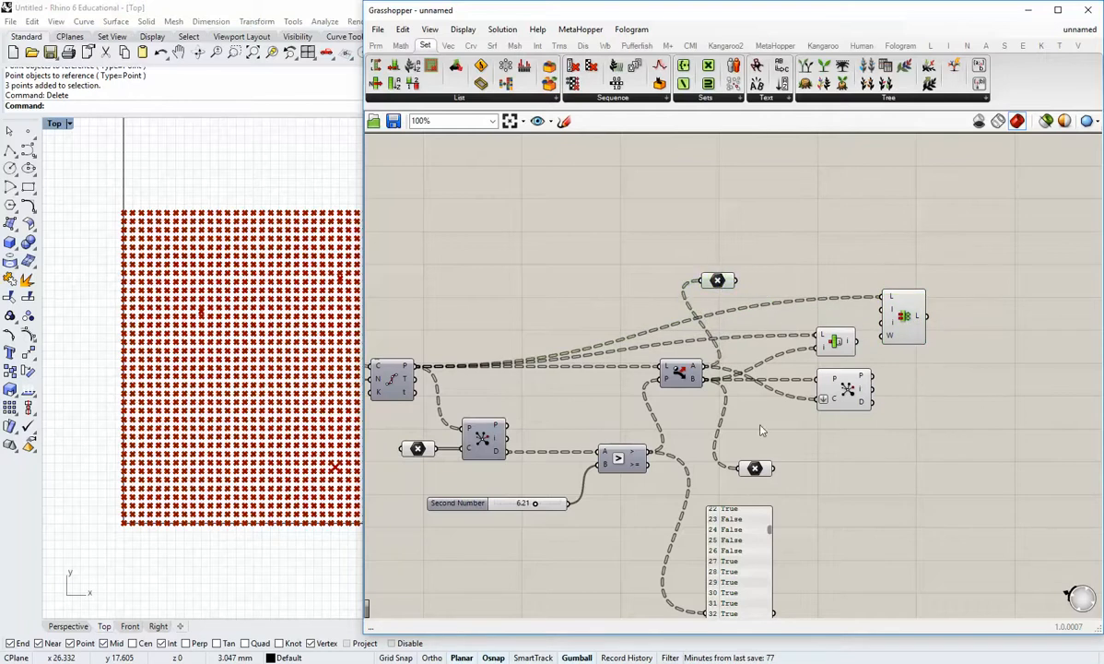
Move the lower Point parameter closer to Dispatch, and connect Item Index's output to Replace Items' lowercase i input.
{"action": "left_click_drag", "start_coordinate": [758, 474], "coordinate": [725, 474]}
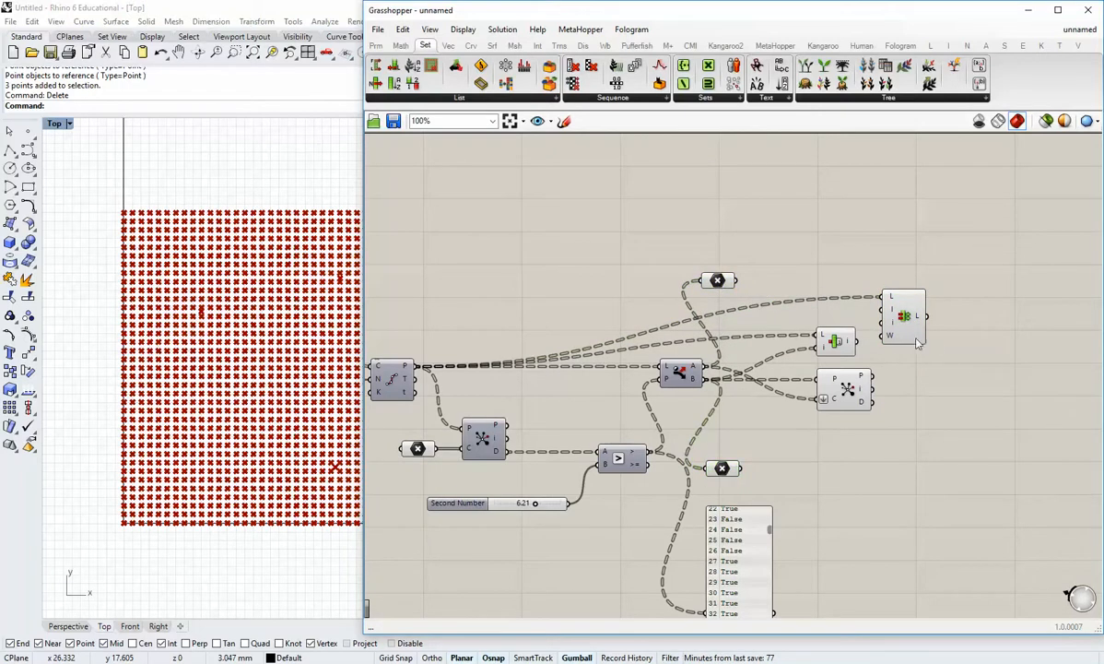
{"action": "right_click_drag", "start_coordinate": [917, 343], "coordinate": [881, 344]}
{"action": "left_click", "coordinate": [860, 332]}
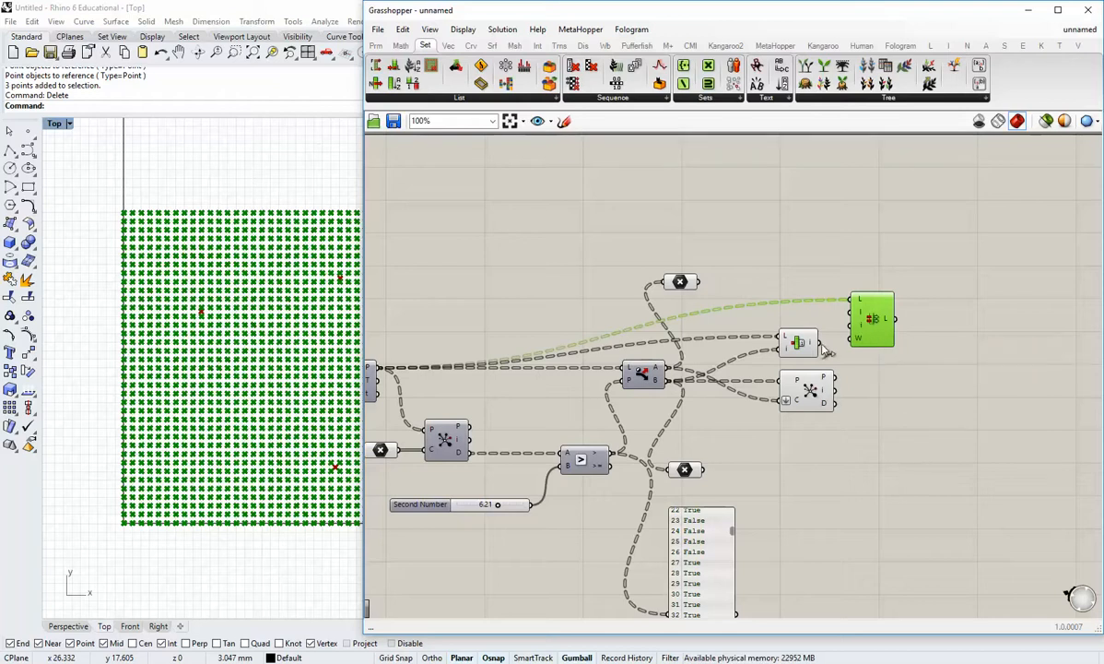
{"action": "left_click_drag", "start_coordinate": [818, 343], "coordinate": [849, 324]}
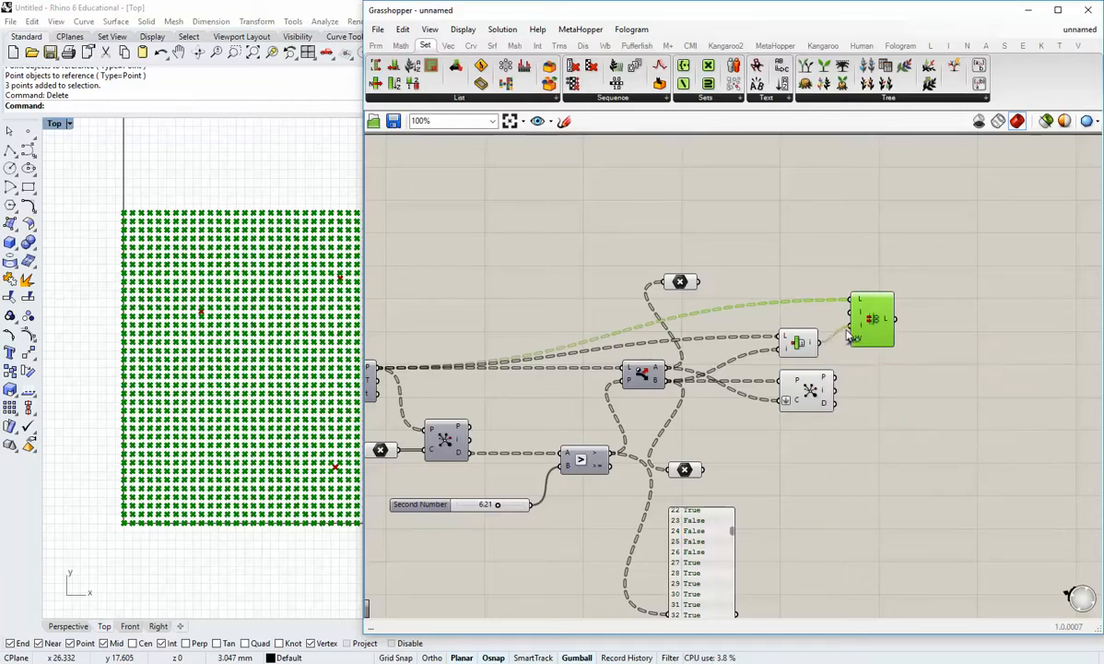
{"action": "left_click", "coordinate": [854, 359]}
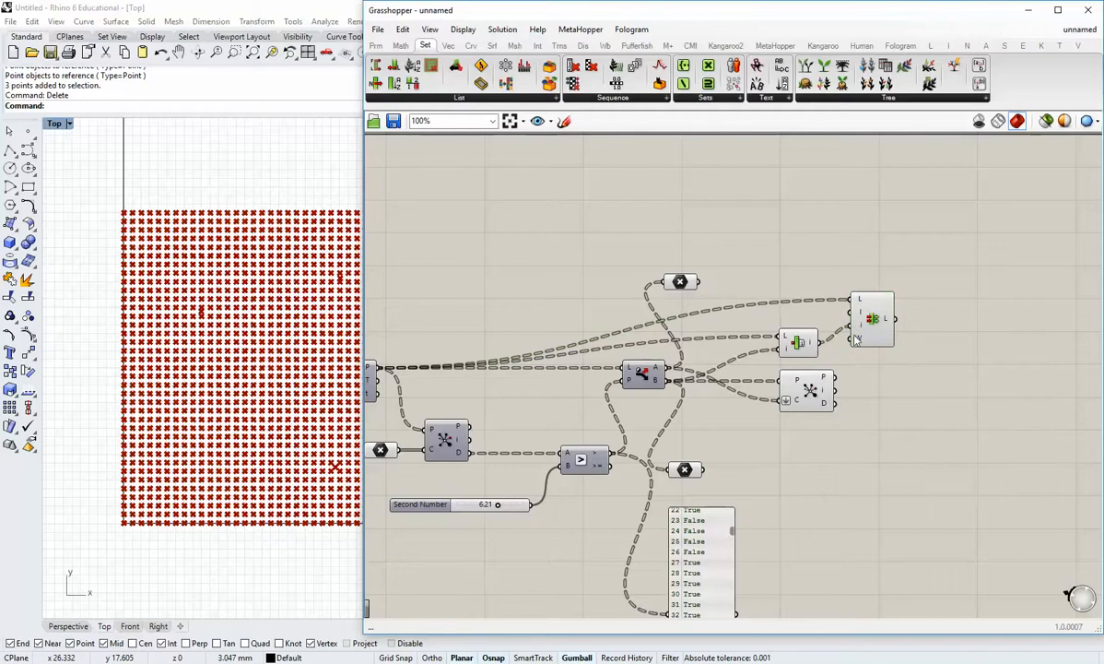
Connect Closest Point's P output to Replace Items' uppercase I input.
{"action": "mouse_move", "coordinate": [829, 380]}
{"action": "left_click_drag", "start_coordinate": [829, 380], "coordinate": [858, 320]}
{"action": "mouse_move", "coordinate": [829, 381]}
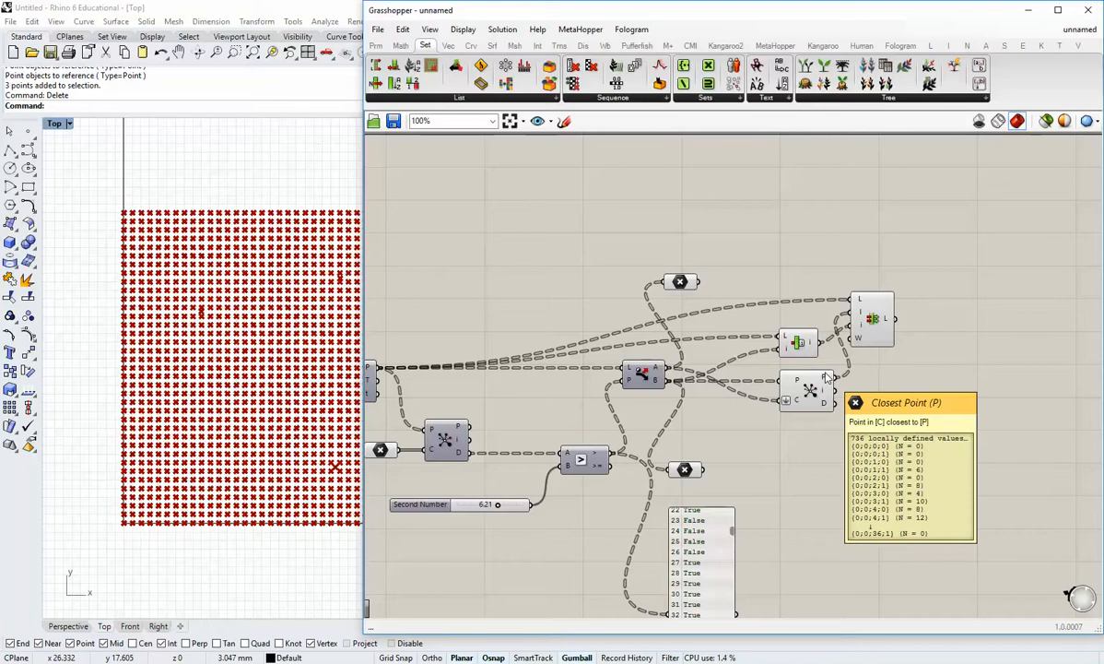
Review the wiring into Replace Items, highlight its points in the viewport and inspect the data in its L output.
{"action": "mouse_move", "coordinate": [816, 356]}
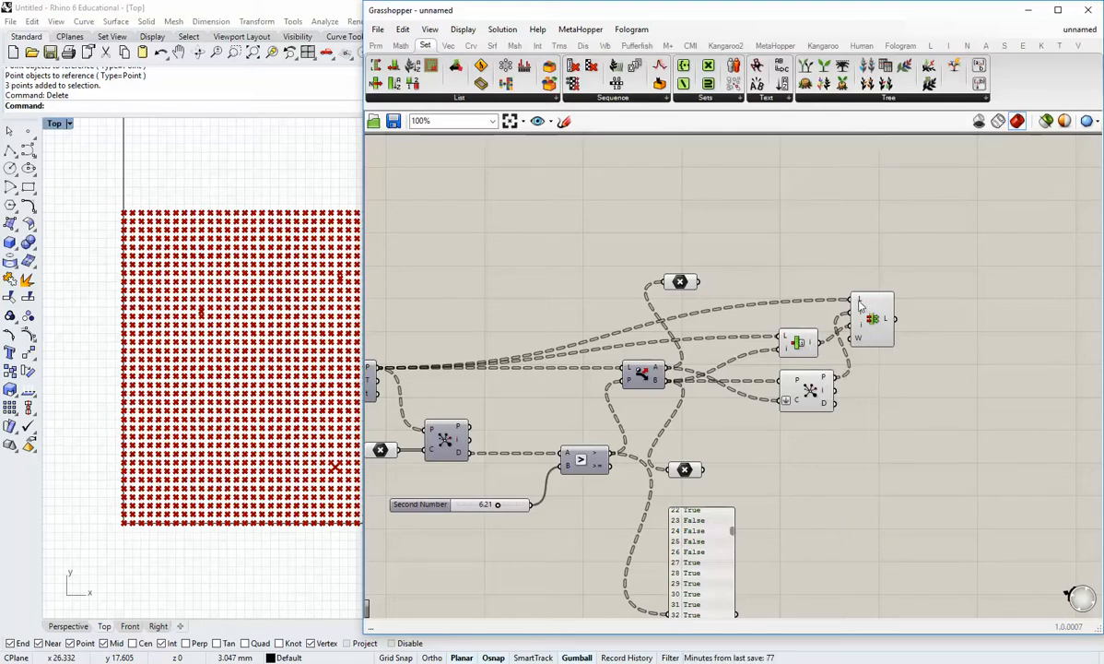
{"action": "mouse_move", "coordinate": [860, 305]}
{"action": "right_click_drag", "start_coordinate": [461, 364], "coordinate": [626, 347]}
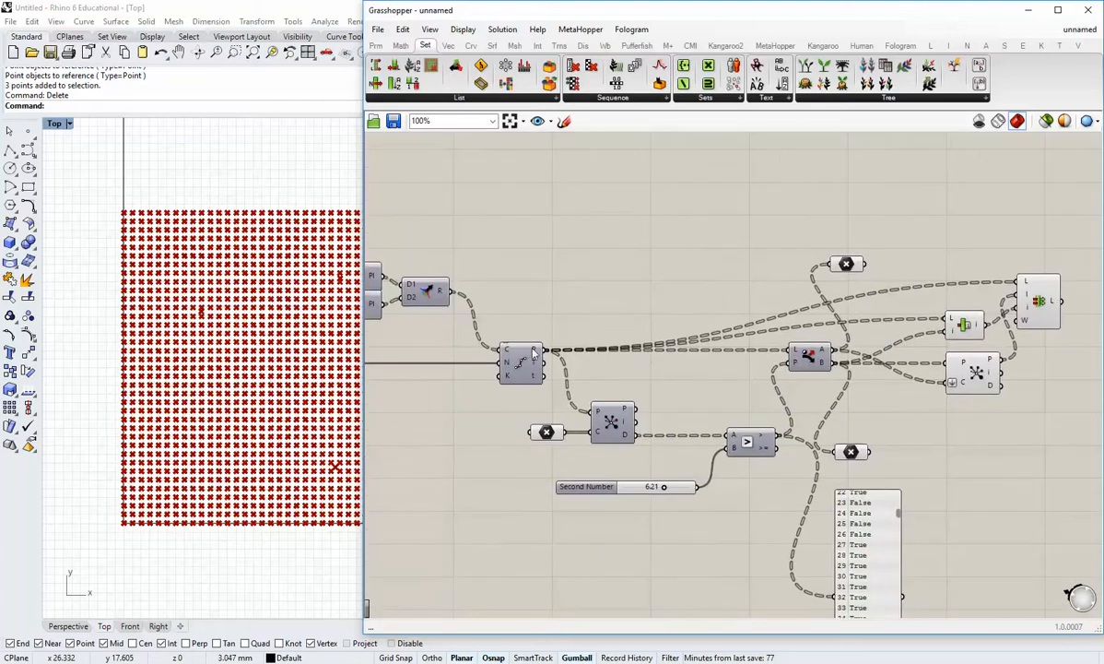
{"action": "right_click_drag", "start_coordinate": [914, 395], "coordinate": [730, 399]}
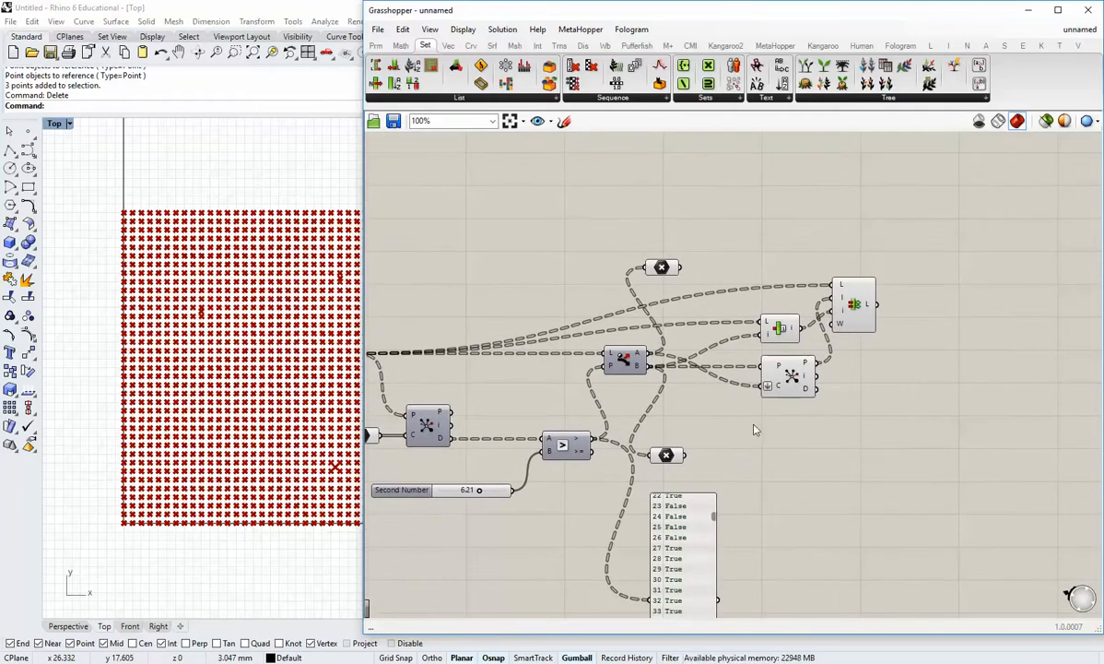
{"action": "right_click_drag", "start_coordinate": [811, 443], "coordinate": [724, 442]}
{"action": "left_click", "coordinate": [770, 310]}
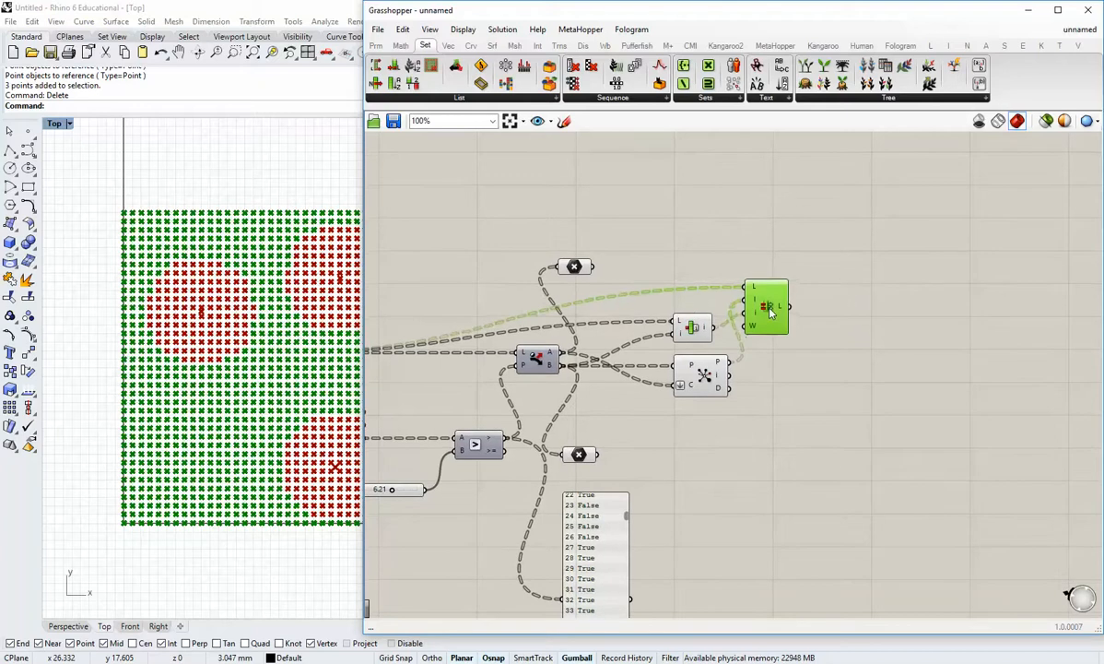
{"action": "left_click", "coordinate": [816, 362]}
{"action": "right_click_drag", "start_coordinate": [816, 362], "coordinate": [761, 385]}
{"action": "mouse_move", "coordinate": [724, 332]}
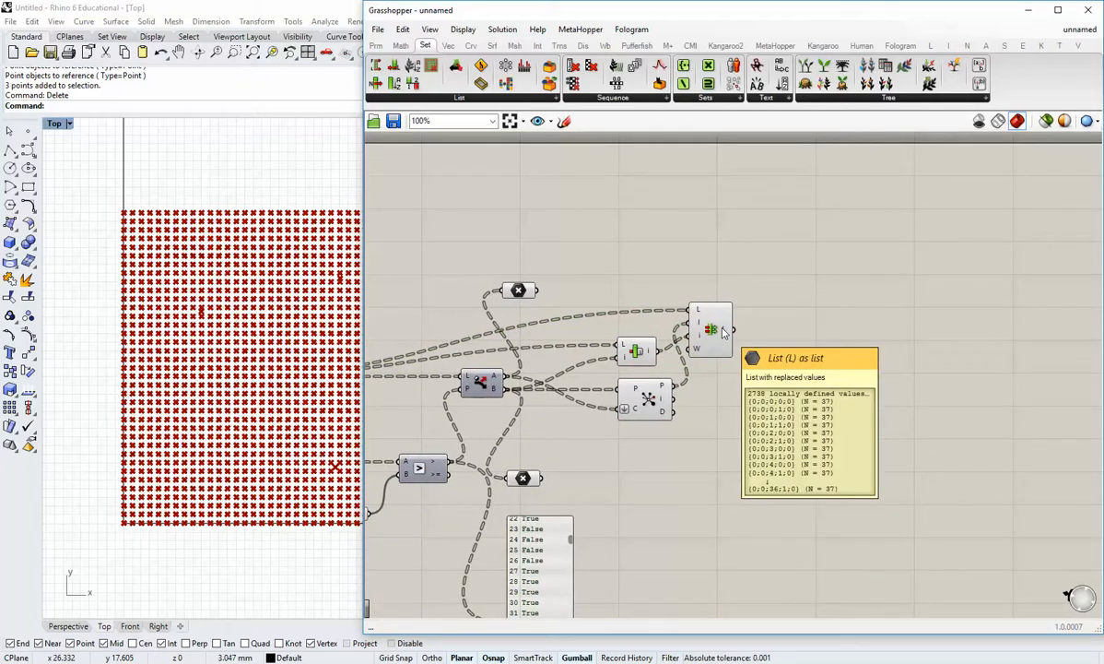
Add a Cull Duplicates component after Replace Items and connect Replace Items' L output to its P input.
{"action": "left_click", "coordinate": [449, 46]}
{"action": "left_click", "coordinate": [557, 100]}
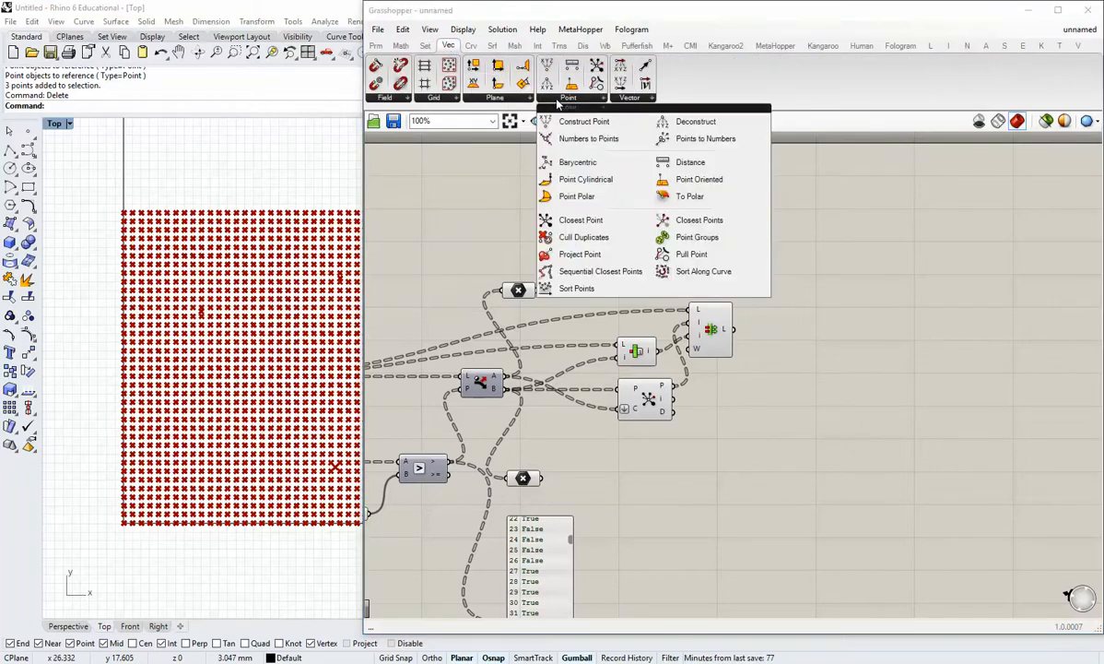
{"action": "left_click_drag", "start_coordinate": [553, 242], "coordinate": [782, 329]}
{"action": "scroll", "coordinate": [733, 332], "scroll_direction": "up", "scroll_amount": 2}
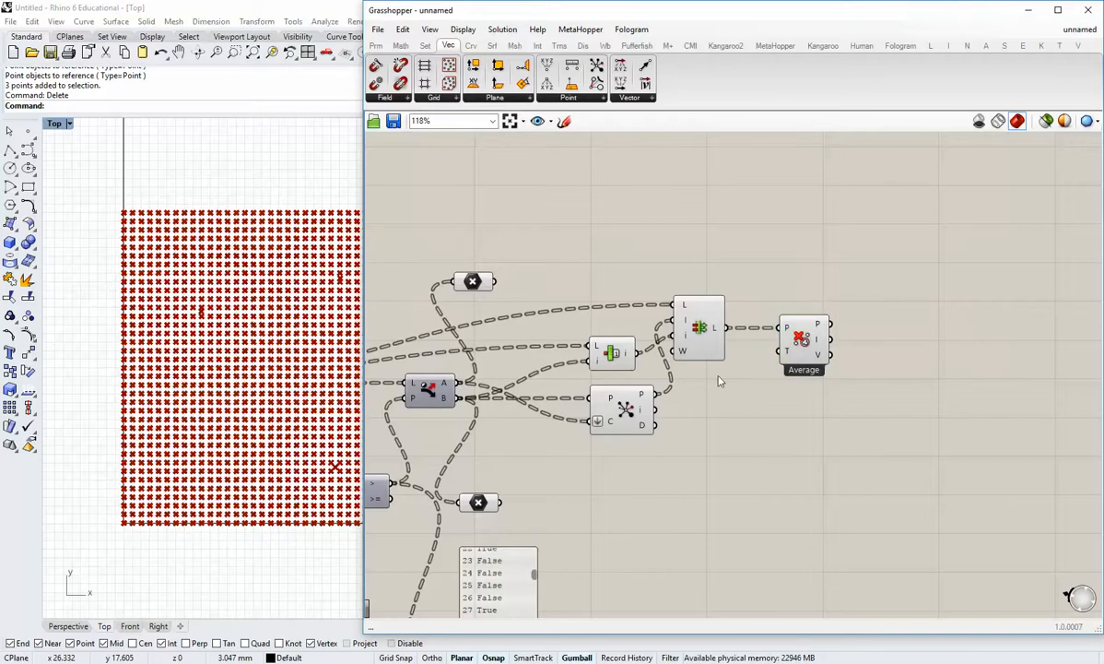
Turn off the preview of Item Index, Closest Point and Replace Items together.
{"action": "left_click_drag", "start_coordinate": [724, 451], "coordinate": [692, 443]}
{"action": "left_click_drag", "start_coordinate": [713, 522], "coordinate": [560, 272]}
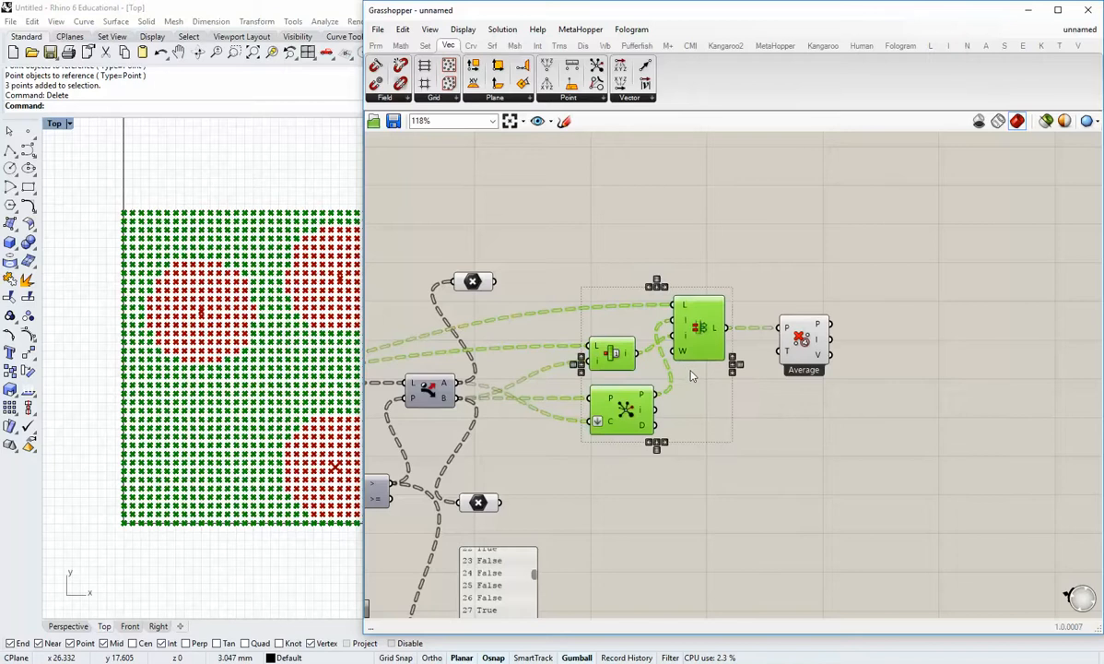
{"action": "middle_click", "coordinate": [671, 367]}
{"action": "left_click", "coordinate": [696, 340]}
{"action": "left_click", "coordinate": [566, 334]}
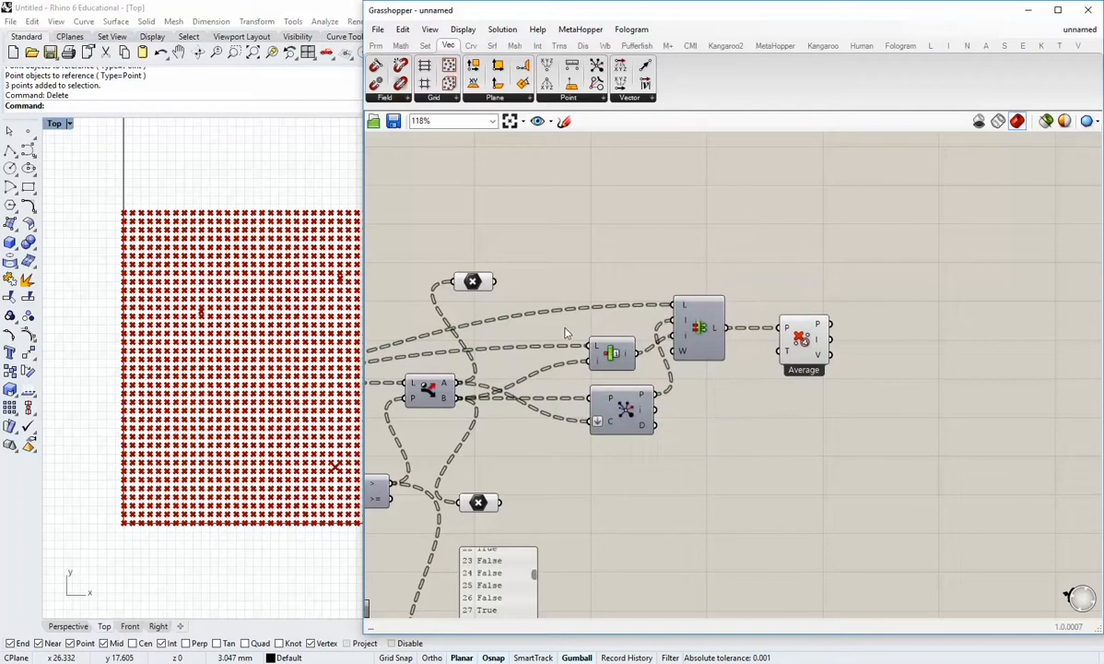
{"action": "left_click", "coordinate": [480, 287]}
{"action": "left_click", "coordinate": [509, 397]}
Add a PolyLine component after Cull Duplicates and connect Cull Duplicates' P output to its V input.
{"action": "right_click_drag", "start_coordinate": [275, 366], "coordinate": [247, 369]}
{"action": "scroll", "coordinate": [244, 384], "scroll_direction": "up", "scroll_amount": 2}
{"action": "right_click_drag", "start_coordinate": [784, 406], "coordinate": [674, 367]}
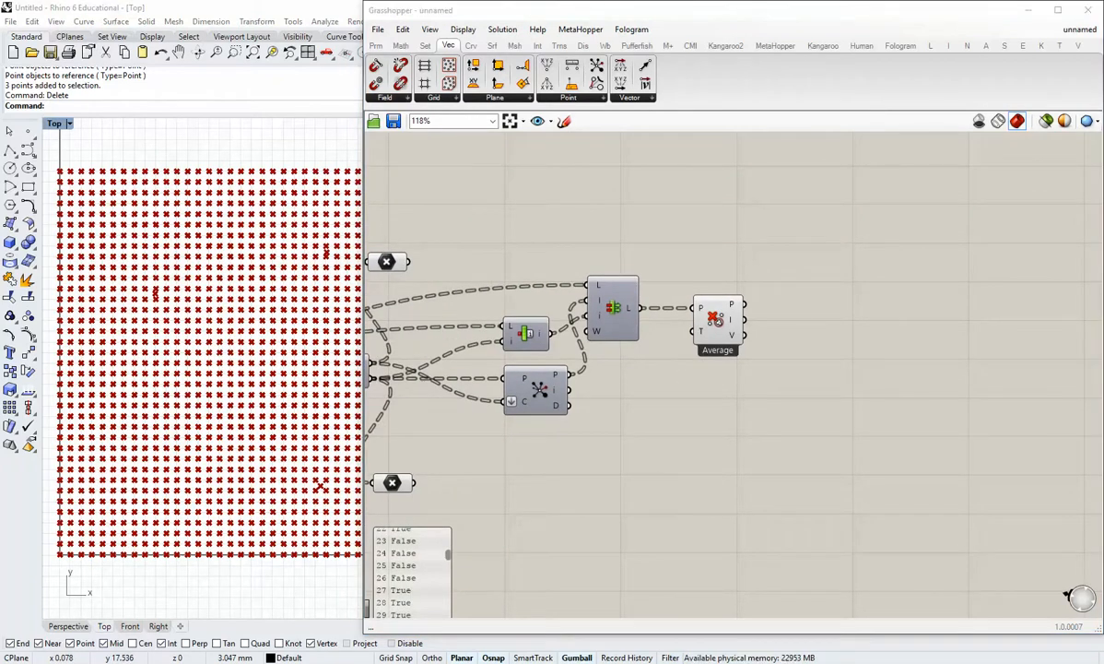
{"action": "right_click_drag", "start_coordinate": [664, 349], "coordinate": [597, 348]}
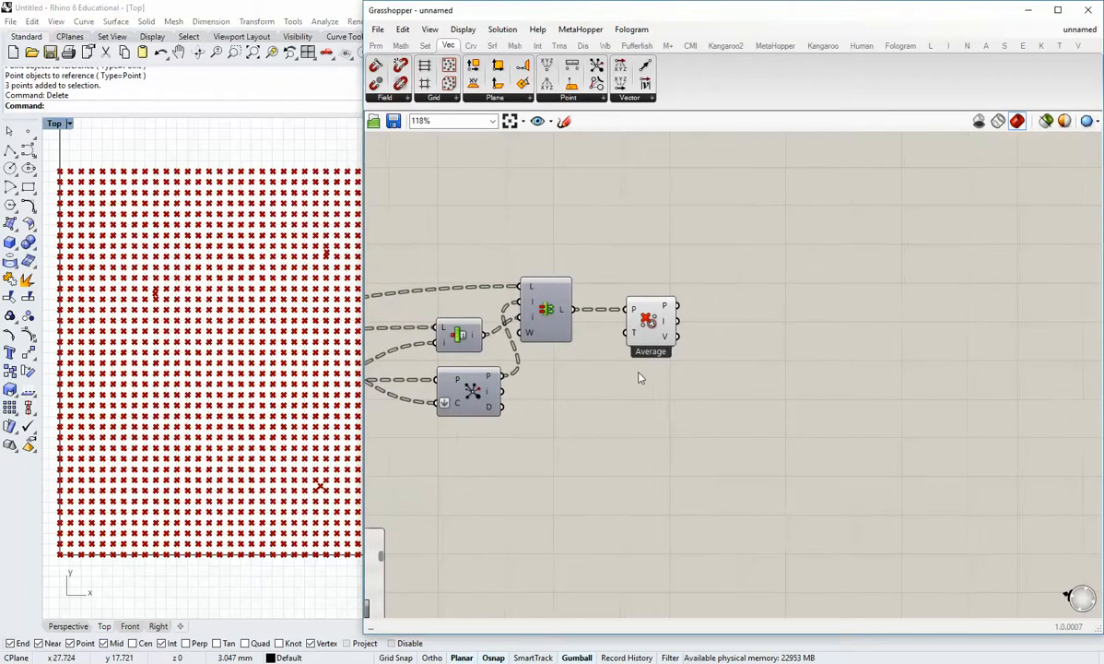
{"action": "left_click", "coordinate": [471, 46]}
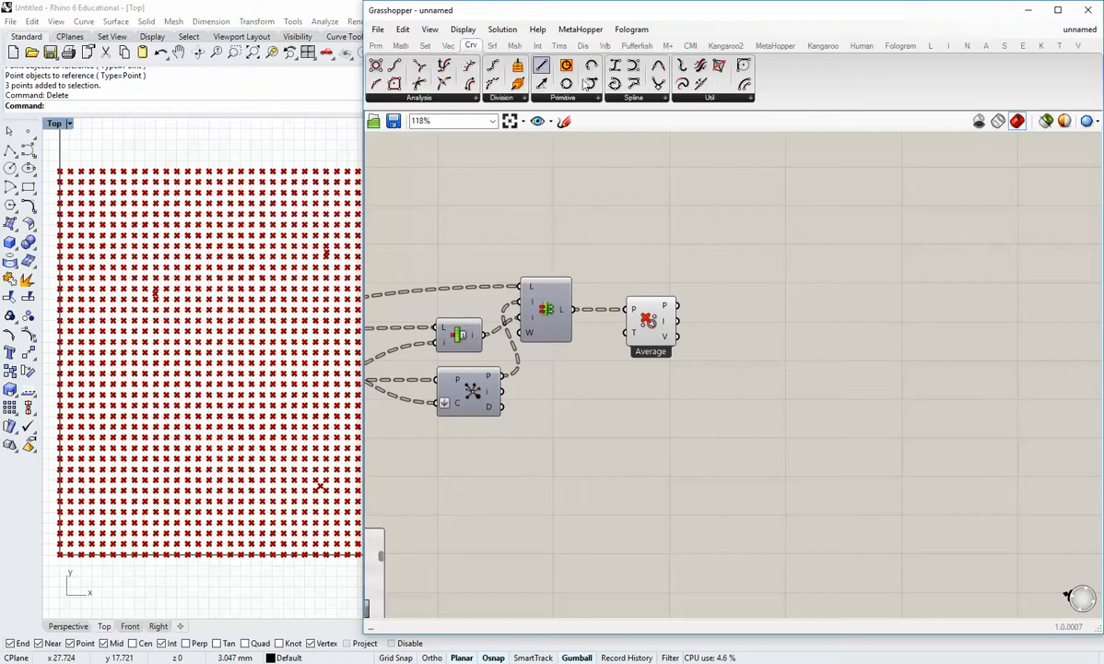
{"action": "left_click", "coordinate": [636, 98]}
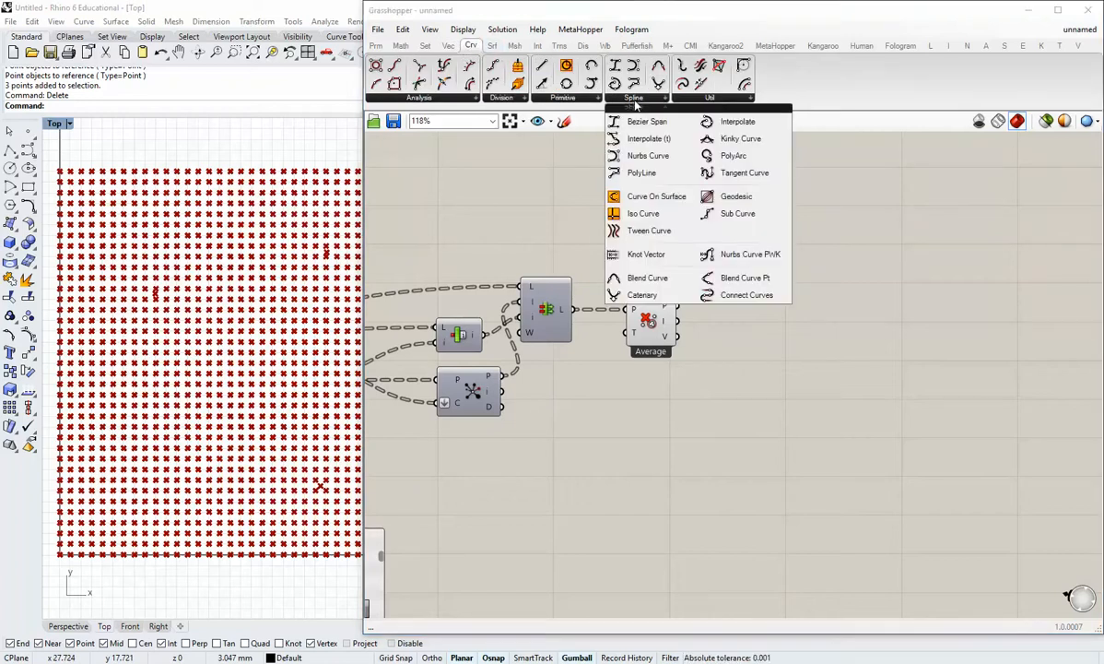
{"action": "left_click", "coordinate": [642, 178]}
{"action": "left_click", "coordinate": [737, 331]}
{"action": "left_click_drag", "start_coordinate": [679, 306], "coordinate": [780, 325]}
{"action": "left_click", "coordinate": [761, 341]}
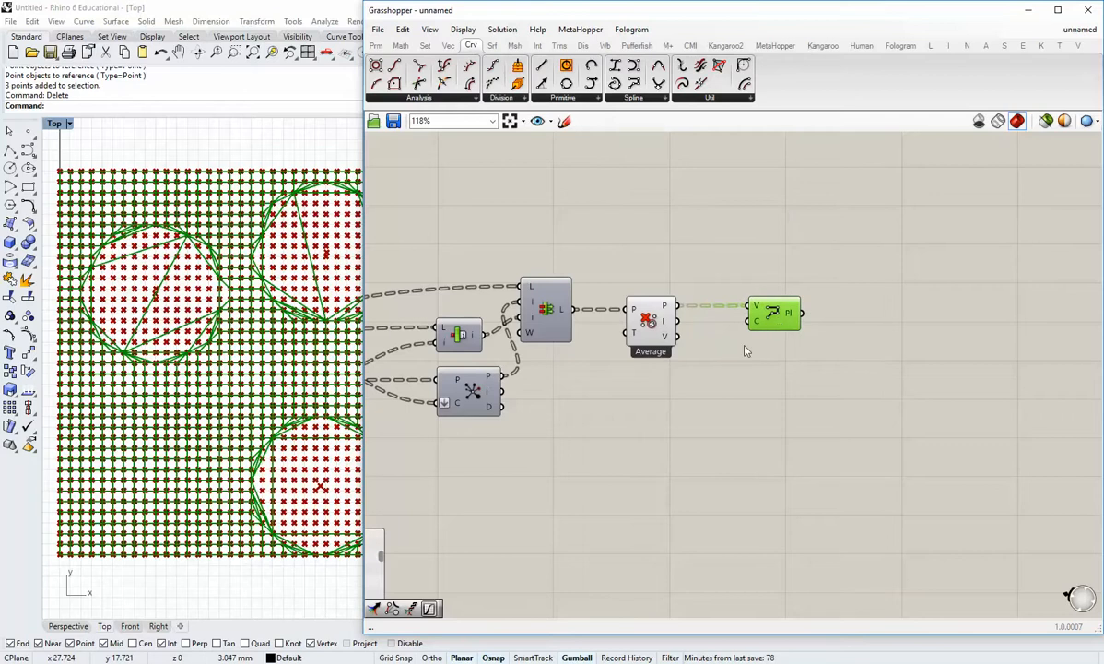
{"action": "left_click", "coordinate": [746, 351]}
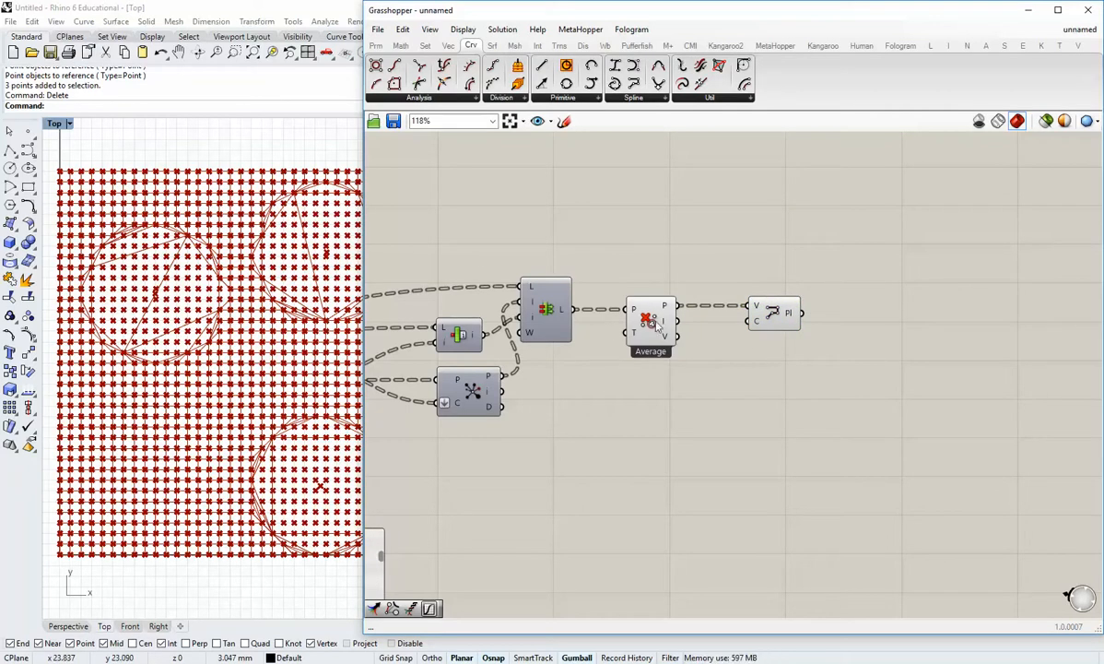
Turn off Cull Duplicates' preview and move the PolyLine component closer to it.
{"action": "right_click", "coordinate": [645, 324]}
{"action": "left_click", "coordinate": [738, 378]}
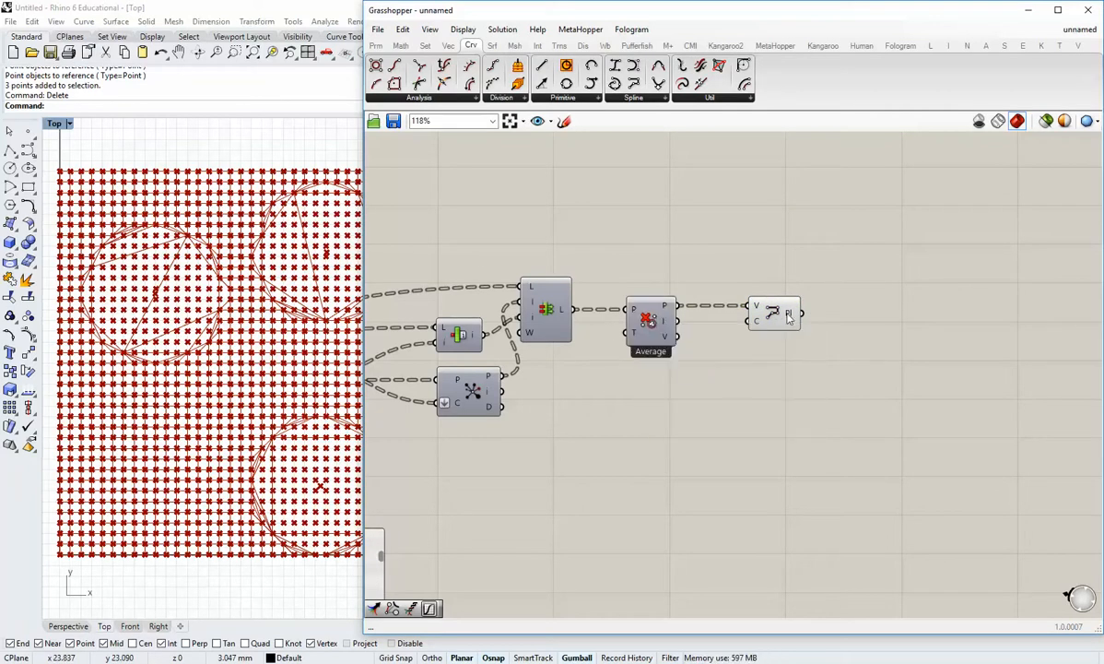
{"action": "left_click", "coordinate": [788, 318]}
{"action": "left_click", "coordinate": [722, 349]}
{"action": "right_click_drag", "start_coordinate": [722, 349], "coordinate": [706, 348]}
{"action": "left_click", "coordinate": [729, 318]}
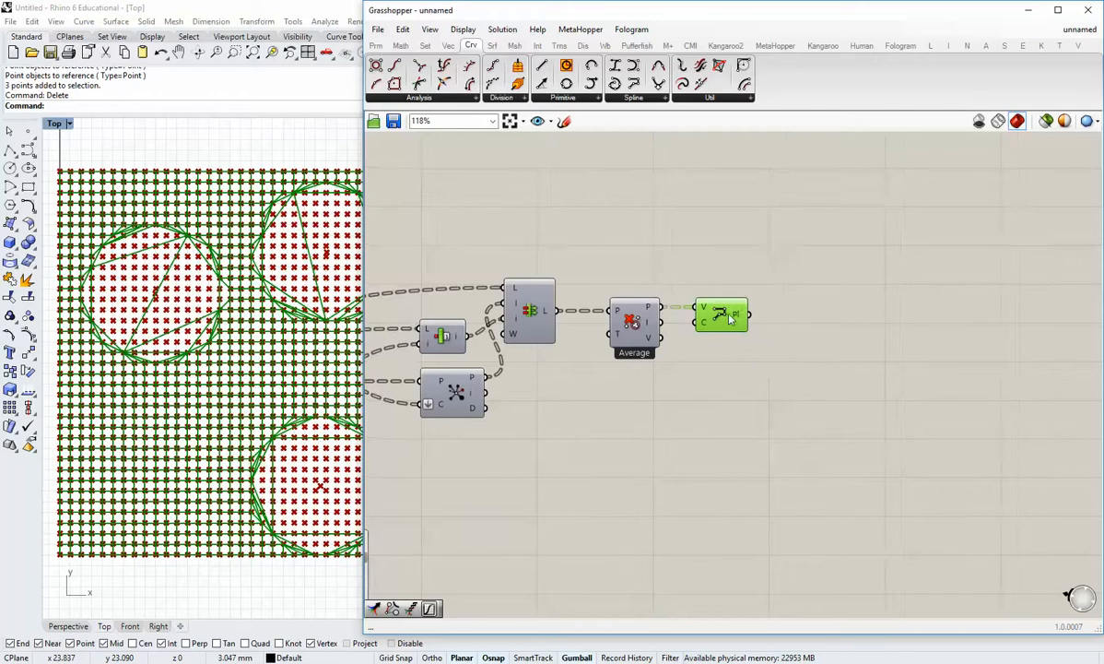
{"action": "left_click", "coordinate": [776, 246]}
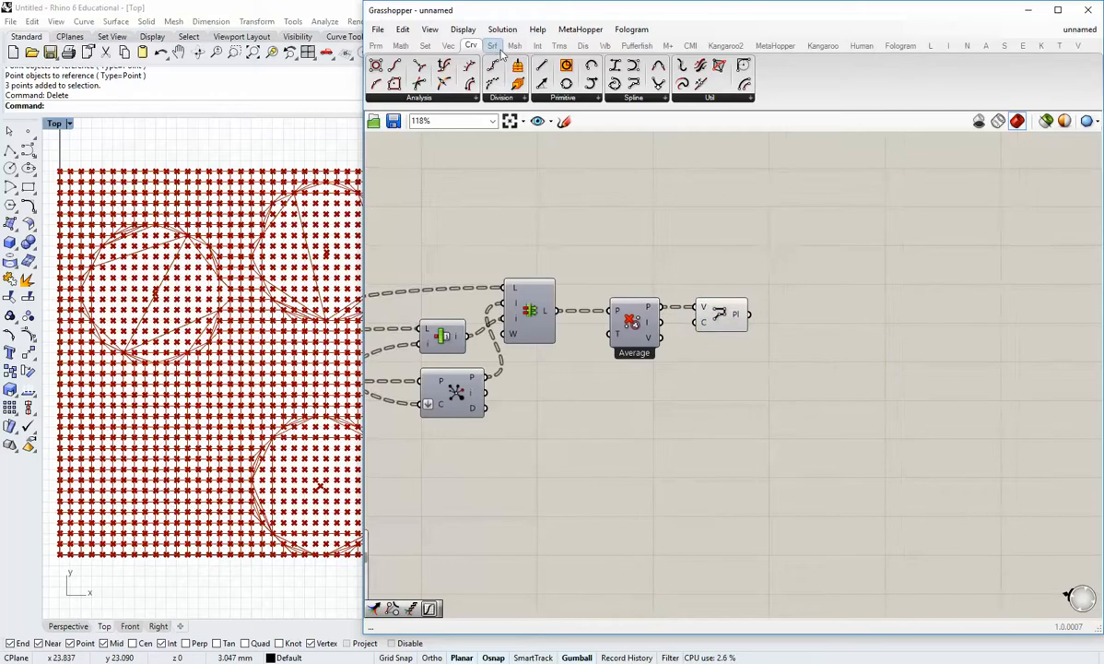
Add a Divide Curve component after PolyLine and connect PolyLine's Pl output to its C input.
{"action": "left_click", "coordinate": [502, 99]}
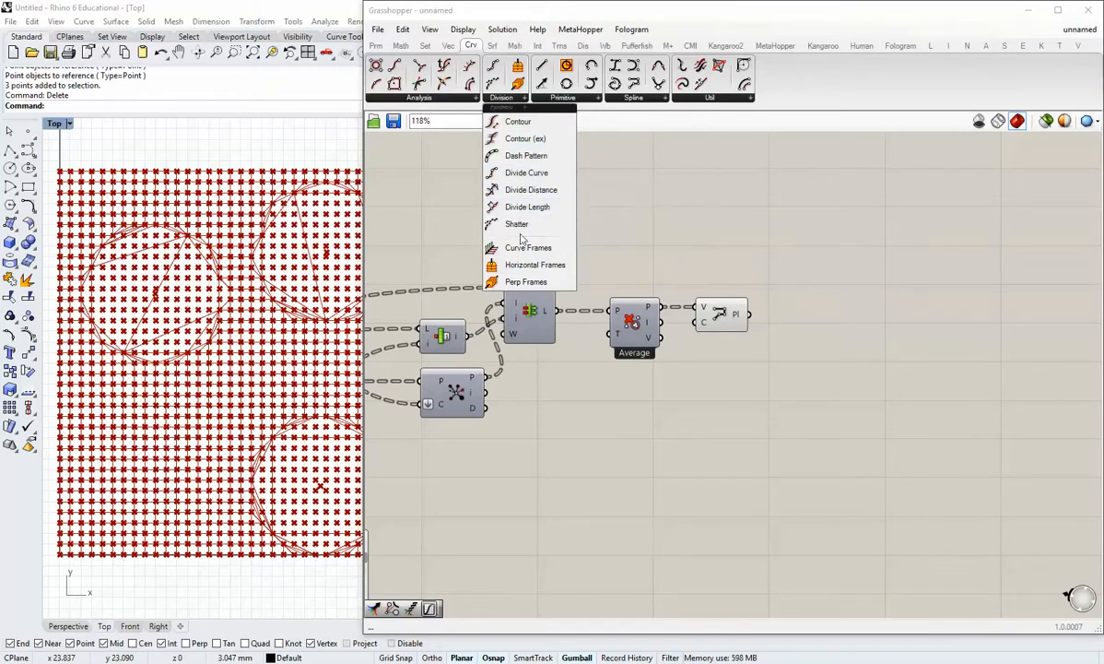
{"action": "left_click", "coordinate": [526, 172]}
{"action": "left_click", "coordinate": [792, 332]}
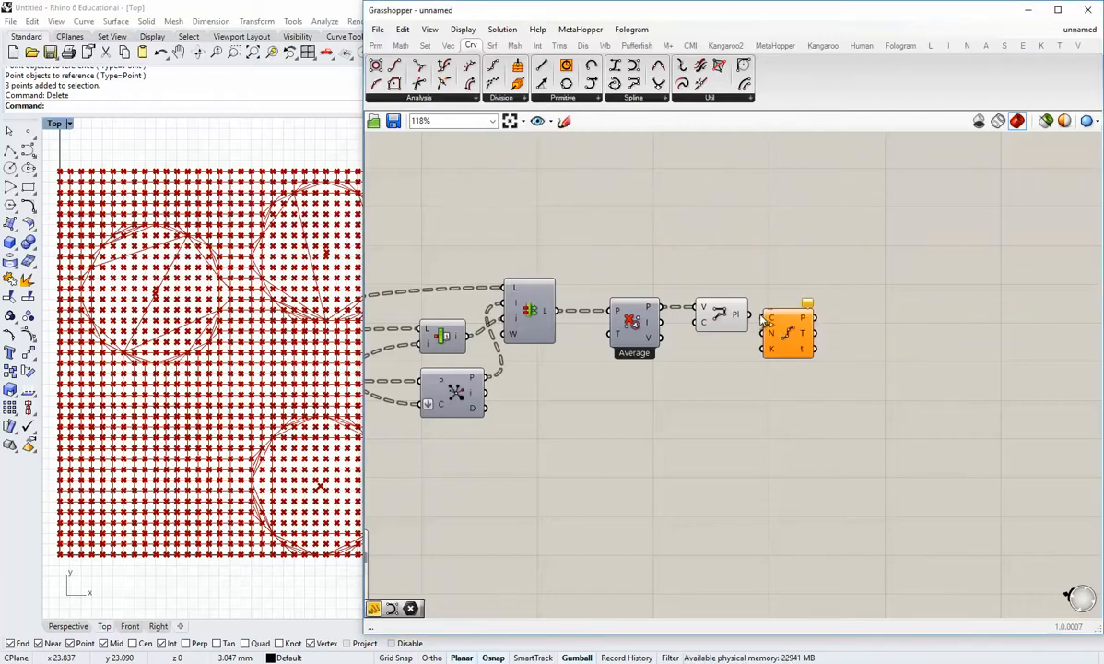
{"action": "left_click_drag", "start_coordinate": [749, 313], "coordinate": [814, 331]}
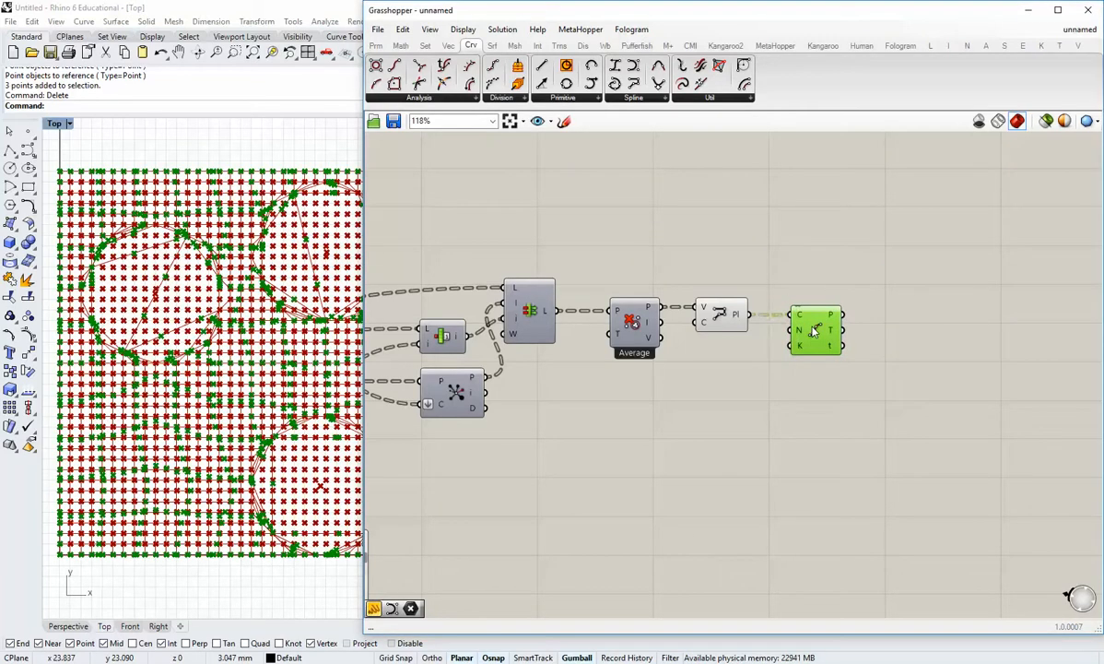
{"action": "left_click", "coordinate": [752, 372]}
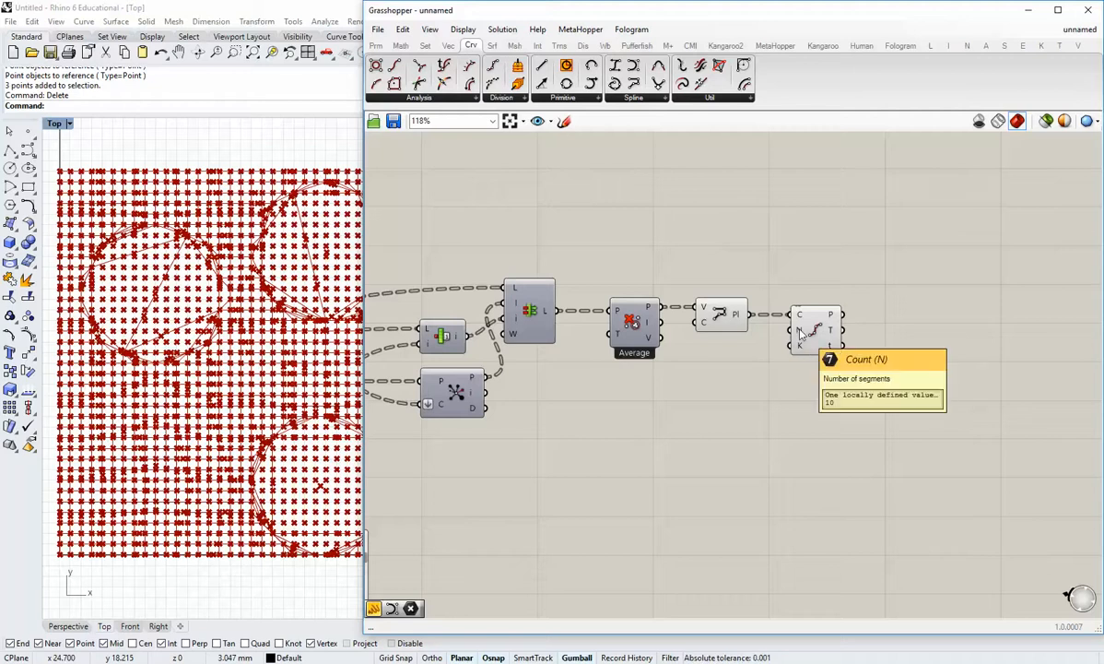
Turn off the previews of PolyLine and the new Divide Curve, and move Divide Curve closer to PolyLine.
{"action": "left_click", "coordinate": [733, 328]}
{"action": "right_click", "coordinate": [734, 325]}
{"action": "left_click", "coordinate": [748, 342]}
{"action": "right_click_drag", "start_coordinate": [764, 388], "coordinate": [720, 378]}
{"action": "right_click", "coordinate": [762, 310]}
{"action": "left_click", "coordinate": [790, 338]}
{"action": "left_click_drag", "start_coordinate": [770, 327], "coordinate": [752, 327]}
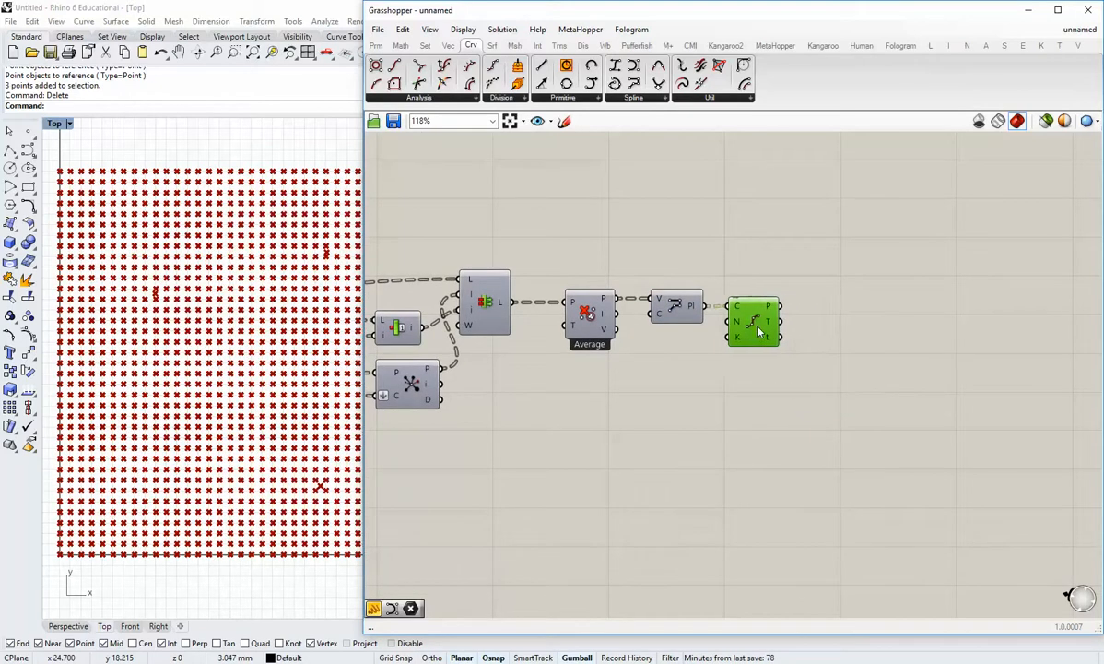
{"action": "left_click", "coordinate": [772, 397]}
{"action": "right_click_drag", "start_coordinate": [772, 398], "coordinate": [742, 387]}
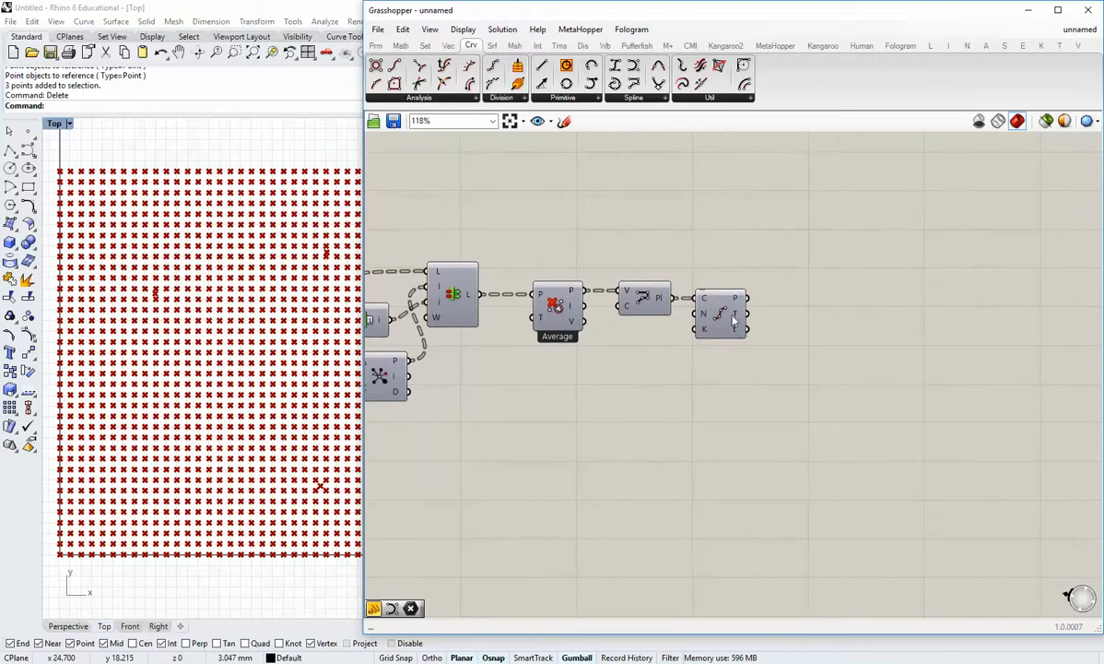
Add a Nurbs Curve component after the new Divide Curve and connect Divide Curve's P output to its V input.
{"action": "left_click", "coordinate": [635, 98]}
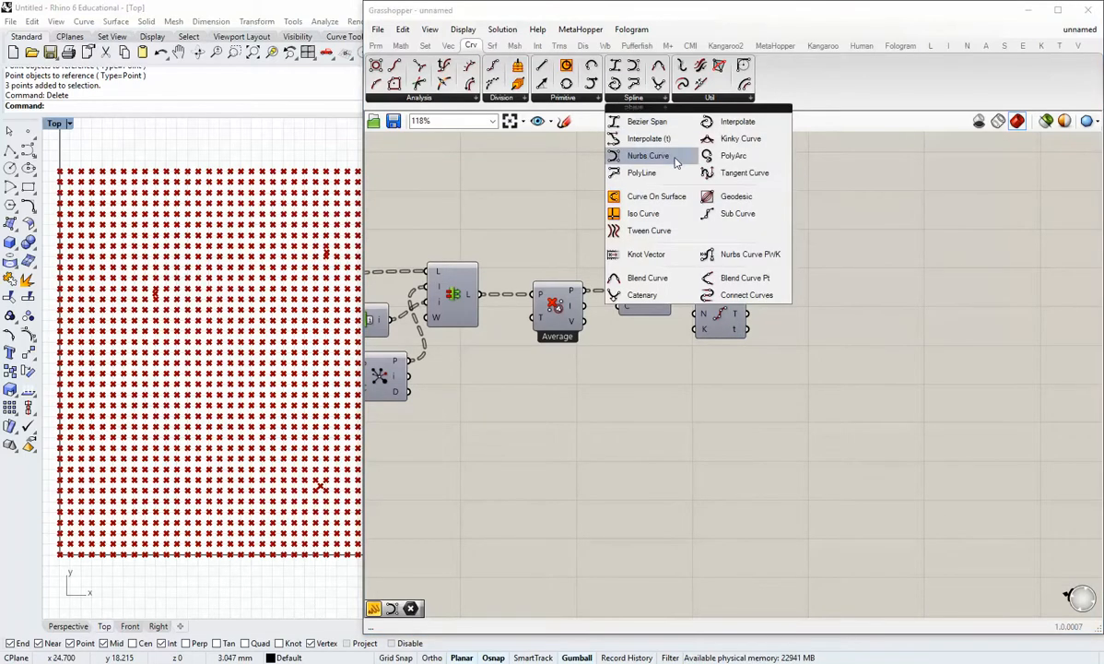
{"action": "left_click_drag", "start_coordinate": [646, 172], "coordinate": [680, 216]}
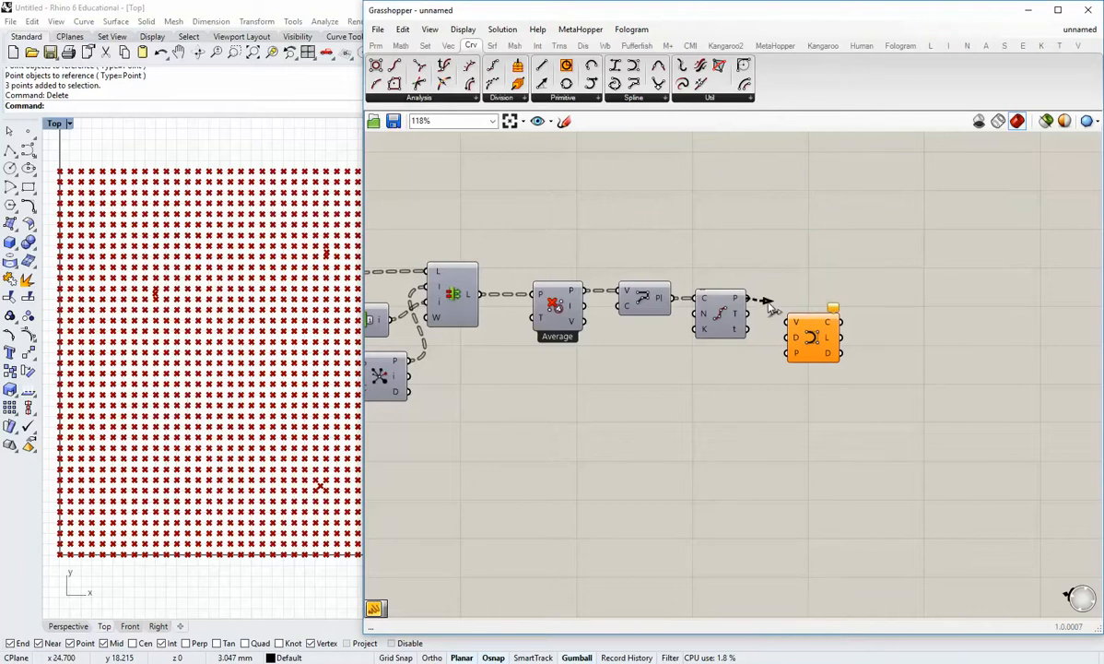
{"action": "left_click_drag", "start_coordinate": [771, 309], "coordinate": [786, 322]}
Move the two Point parameters fed by Dispatch slightly farther from it and turn off their previews.
{"action": "right_click_drag", "start_coordinate": [675, 380], "coordinate": [947, 426]}
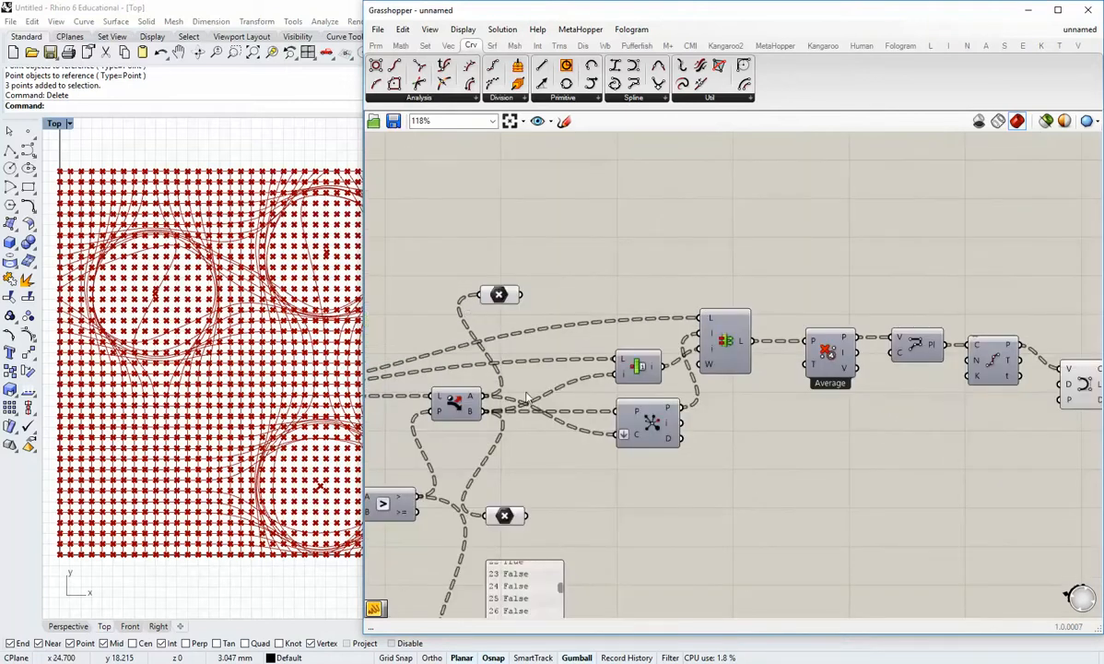
{"action": "left_click_drag", "start_coordinate": [543, 523], "coordinate": [550, 297]}
{"action": "key", "text": "space"}
{"action": "left_click", "coordinate": [541, 251]}
{"action": "left_click", "coordinate": [656, 247]}
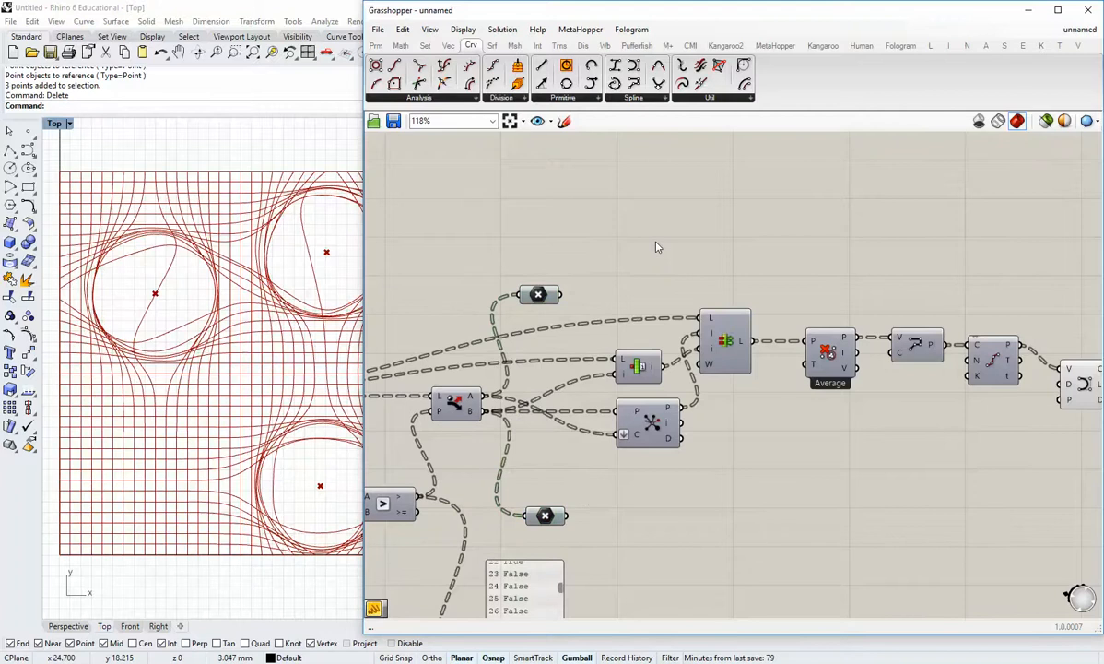
{"action": "right_click_drag", "start_coordinate": [566, 448], "coordinate": [736, 337]}
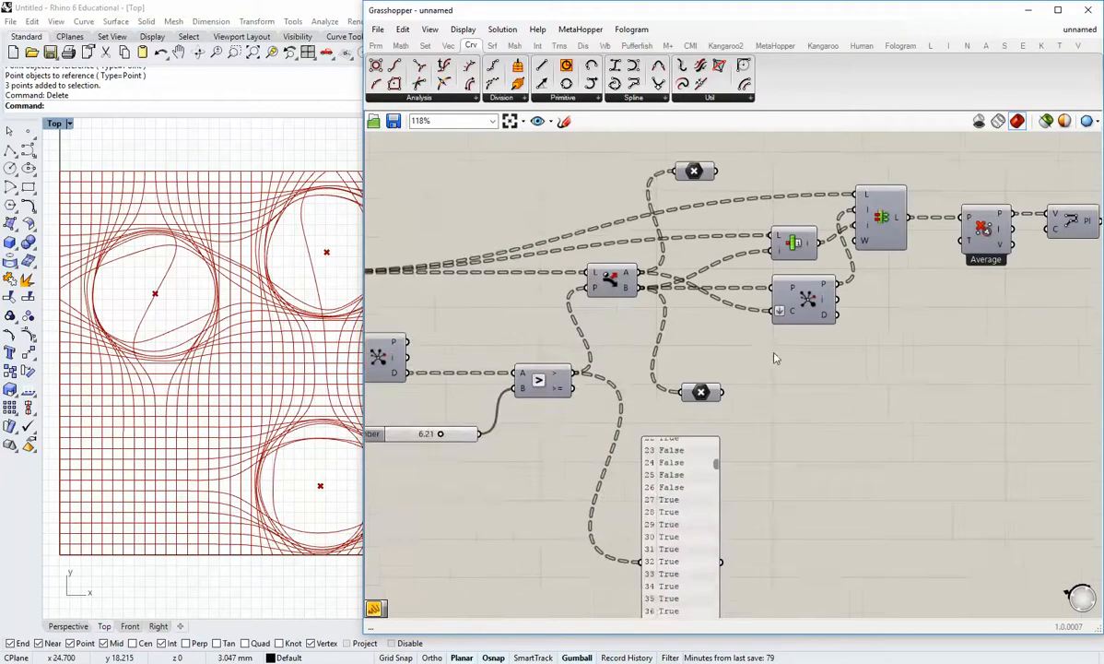
{"action": "right_click_drag", "start_coordinate": [529, 397], "coordinate": [560, 421]}
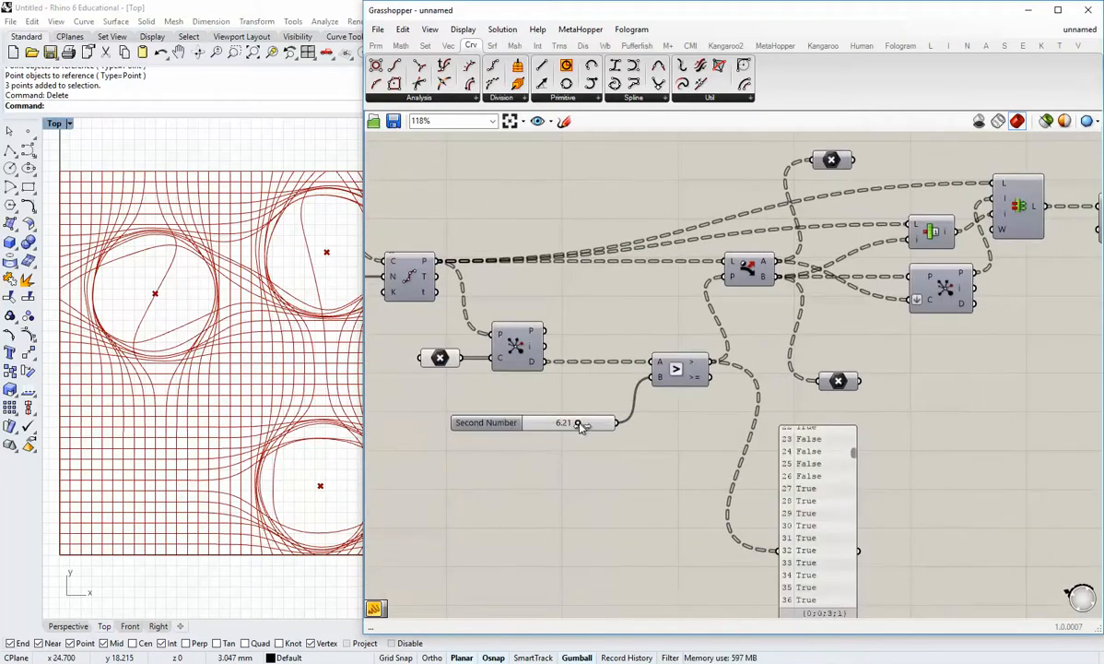
Set the Second Number slider to 6.64, widen the Rhino viewport, and move the upper-right attractor point down and to the right.
{"action": "mouse_move", "coordinate": [580, 426]}
{"action": "left_mouse_down"}
{"action": "mouse_move", "coordinate": [562, 424]}
{"action": "mouse_move", "coordinate": [581, 426]}
{"action": "left_mouse_up"}
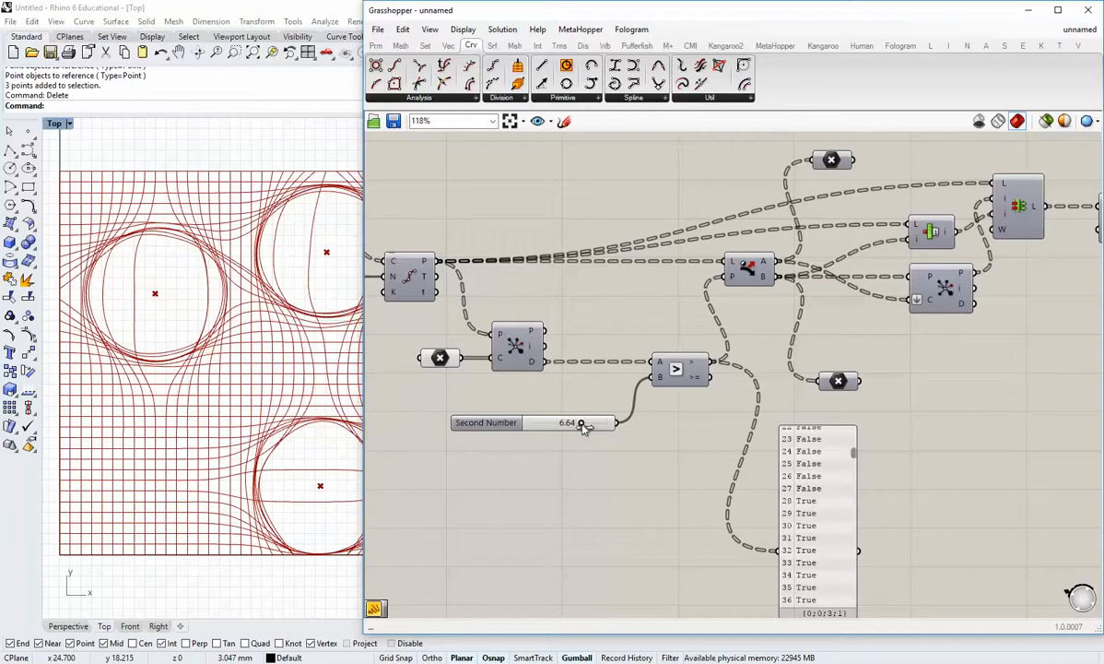
{"action": "left_click_drag", "start_coordinate": [361, 262], "coordinate": [498, 265]}
{"action": "left_click", "coordinate": [574, 357]}
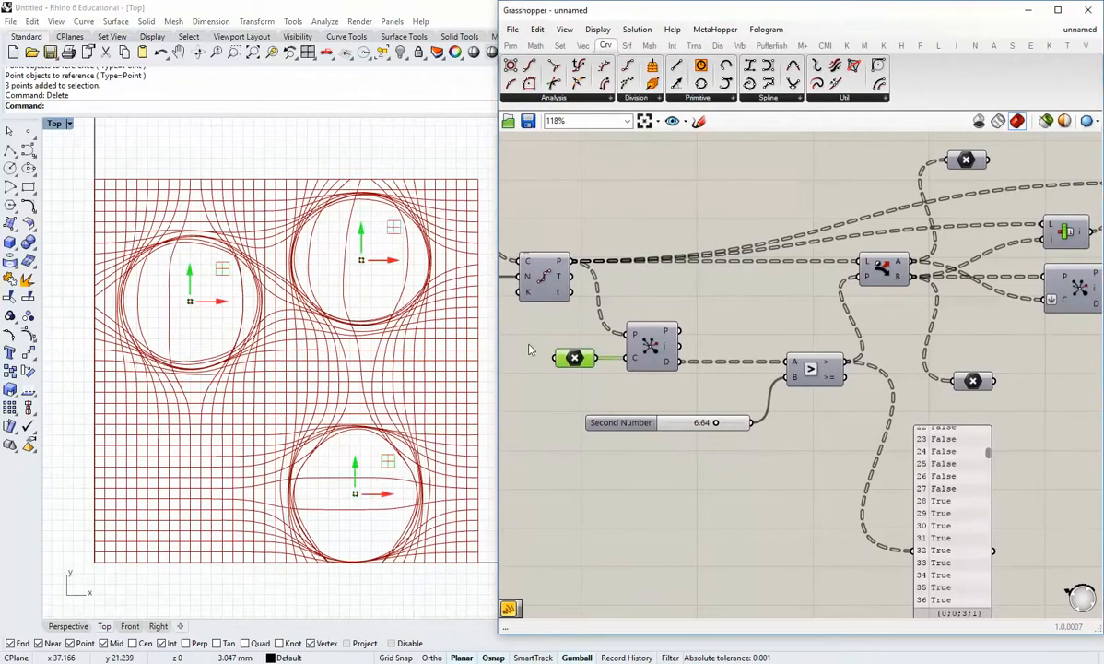
{"action": "mouse_move", "coordinate": [362, 238]}
{"action": "left_mouse_down"}
{"action": "mouse_move", "coordinate": [365, 362]}
{"action": "mouse_move", "coordinate": [374, 238]}
{"action": "left_mouse_up"}
{"action": "left_click_drag", "start_coordinate": [390, 283], "coordinate": [436, 288]}
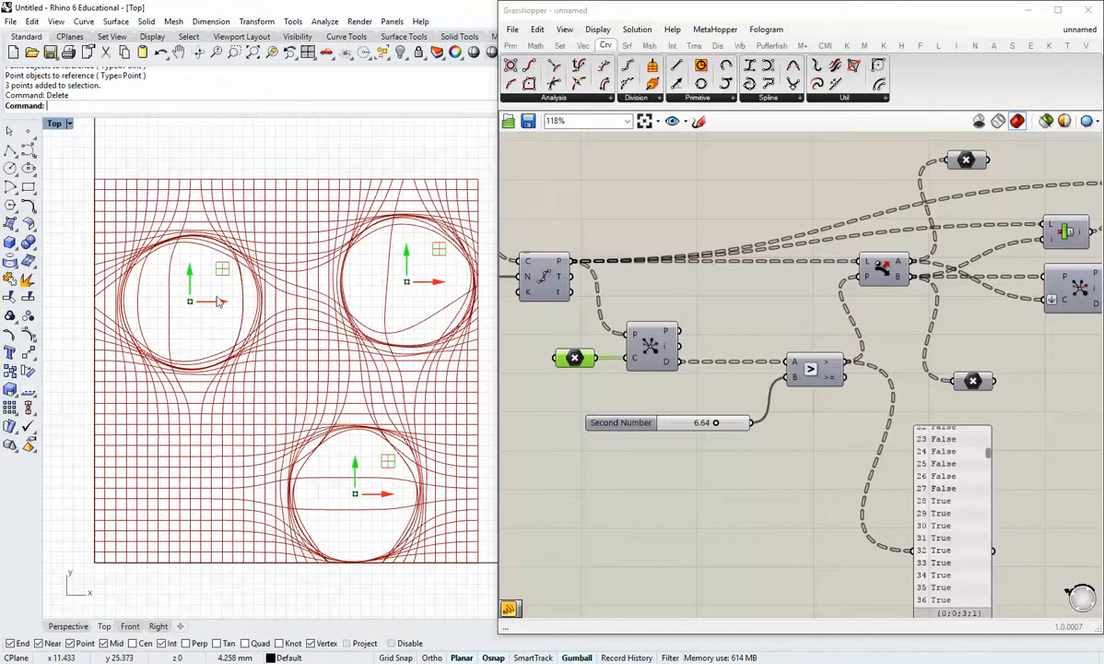
{"action": "mouse_move", "coordinate": [212, 308]}
{"action": "left_mouse_down"}
{"action": "mouse_move", "coordinate": [218, 330]}
{"action": "mouse_move", "coordinate": [213, 307]}
{"action": "left_mouse_up"}
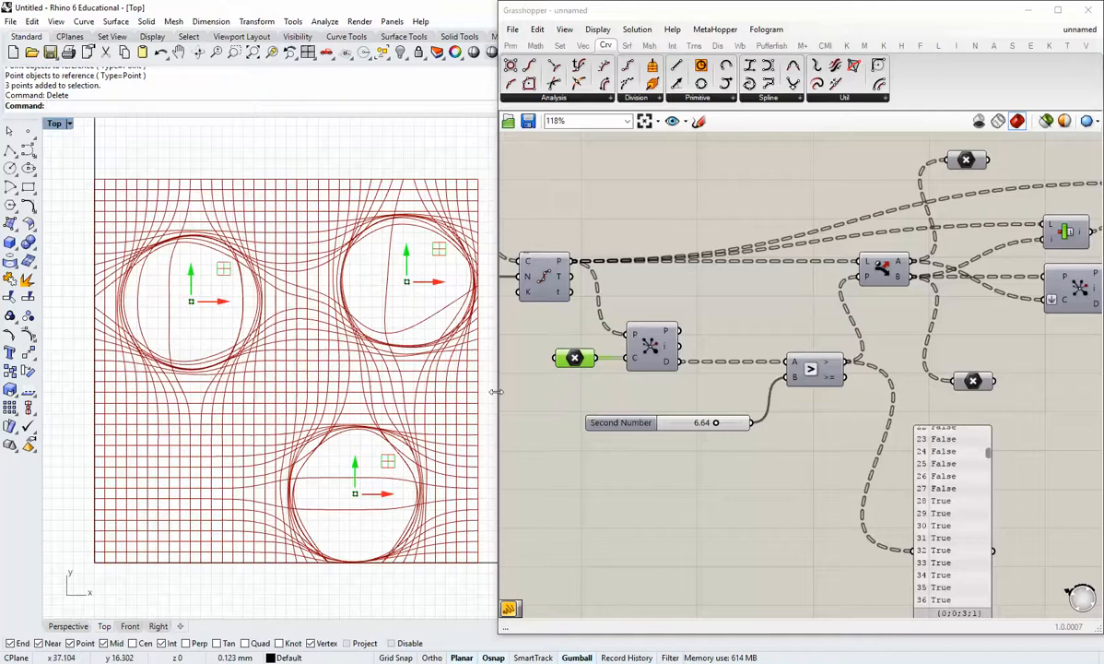
Lower the Second Number threshold slider to 5.70.
{"action": "right_click_drag", "start_coordinate": [660, 448], "coordinate": [593, 399]}
{"action": "scroll", "coordinate": [651, 382], "scroll_direction": "up", "scroll_amount": 2}
{"action": "mouse_move", "coordinate": [648, 374]}
{"action": "left_mouse_down"}
{"action": "mouse_move", "coordinate": [626, 376]}
{"action": "mouse_move", "coordinate": [635, 378]}
{"action": "left_mouse_up"}
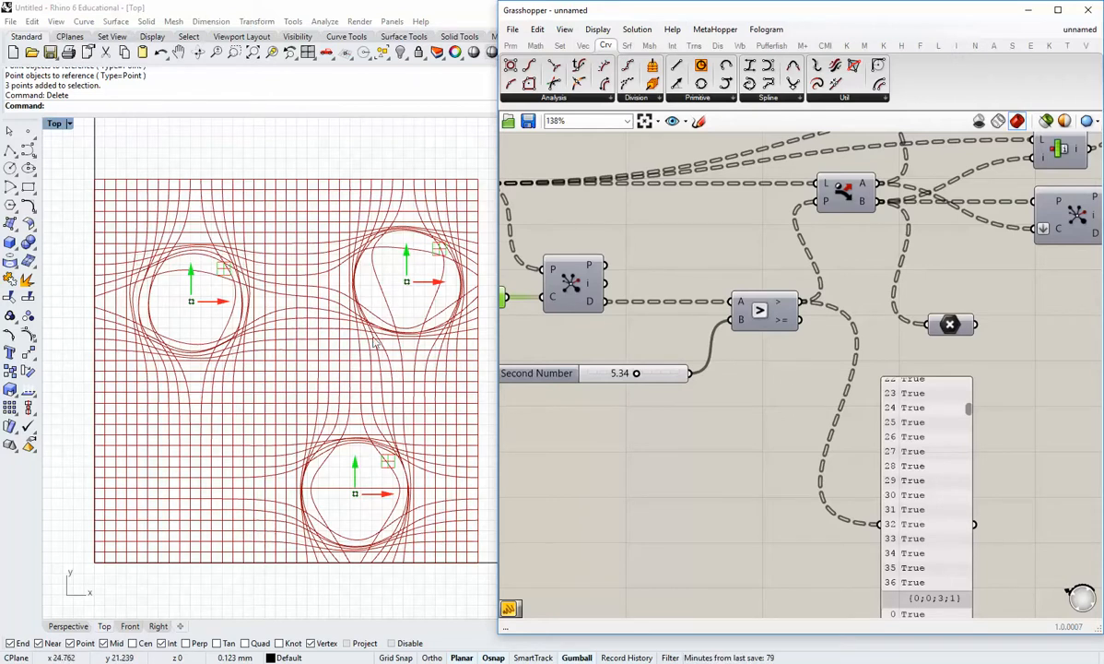
{"action": "left_click_drag", "start_coordinate": [636, 376], "coordinate": [643, 379]}
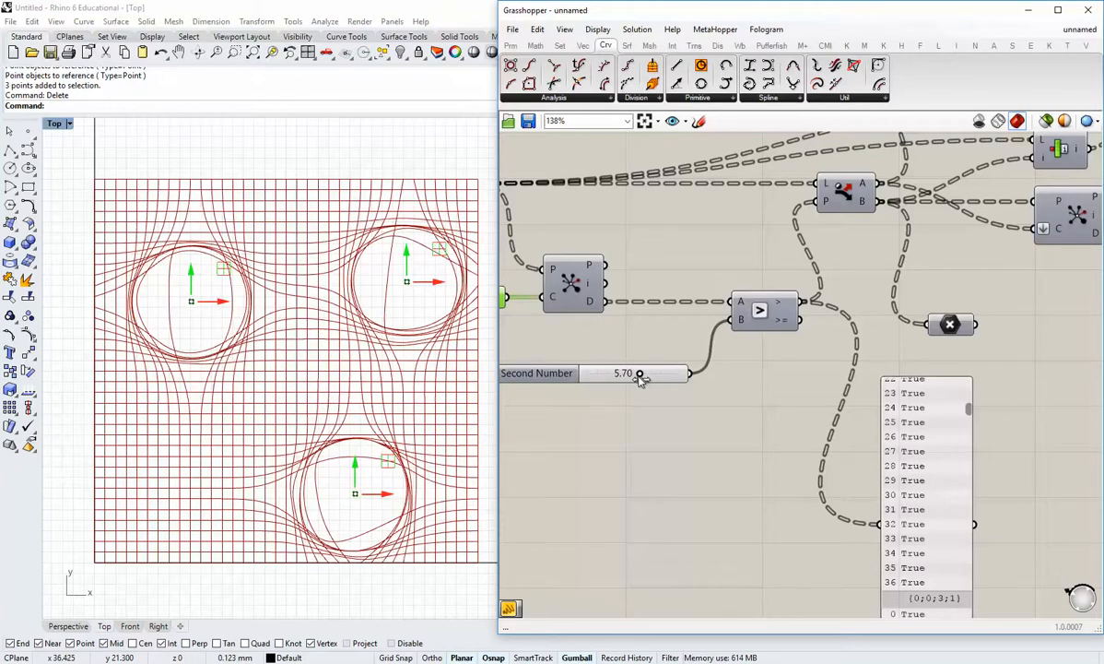
Examine the Nurbs Curve component's output curves around the attractors in the Top view.
{"action": "scroll", "coordinate": [622, 444], "scroll_direction": "down", "scroll_amount": 5}
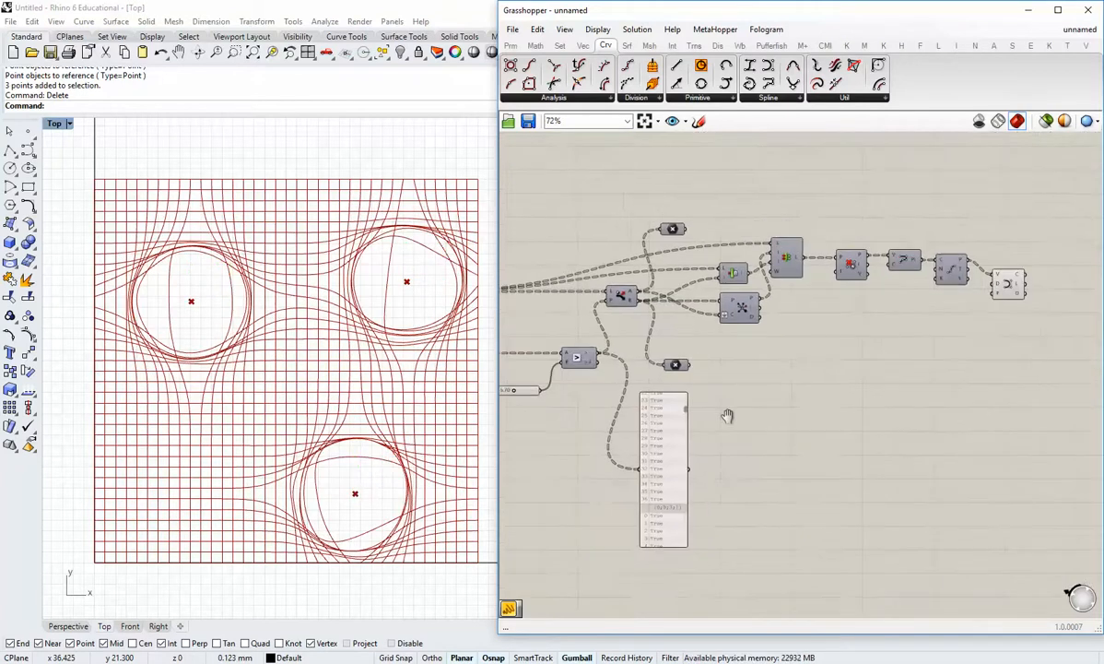
{"action": "scroll", "coordinate": [846, 350], "scroll_direction": "up", "scroll_amount": 4}
{"action": "left_click", "coordinate": [890, 289]}
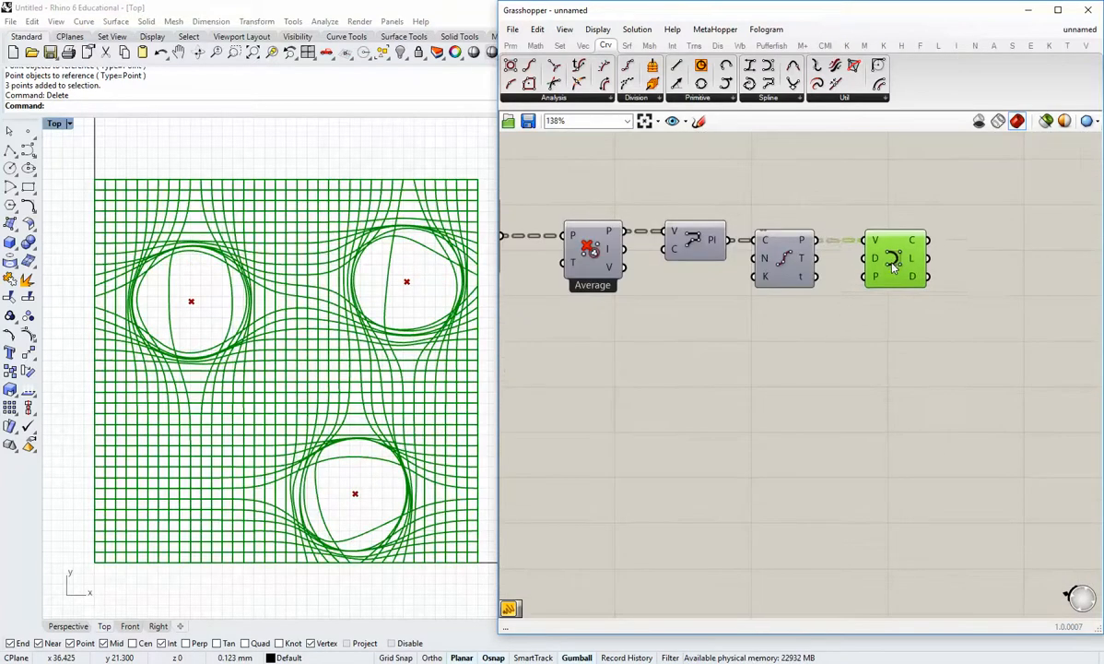
{"action": "left_click", "coordinate": [808, 362]}
{"action": "scroll", "coordinate": [381, 295], "scroll_direction": "up", "scroll_amount": 5}
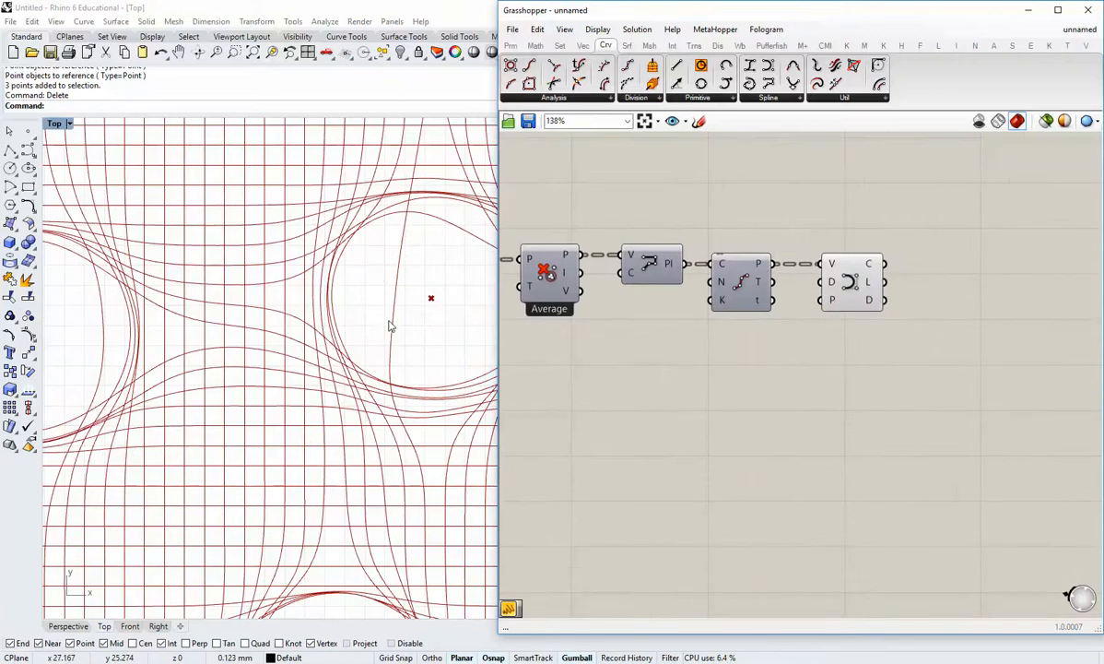
{"action": "scroll", "coordinate": [390, 325], "scroll_direction": "down", "scroll_amount": 3}
{"action": "scroll", "coordinate": [327, 300], "scroll_direction": "down", "scroll_amount": 2}
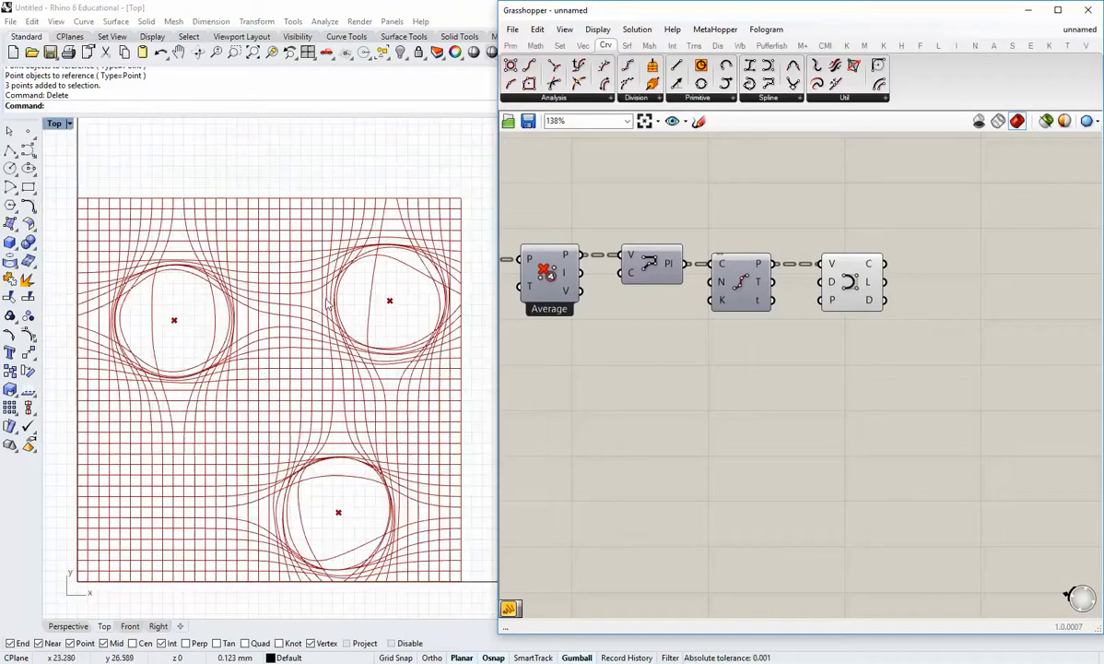
Add a Rebuild Curve component fed by Nurbs Curve's C output and turn off Nurbs Curve's preview.
{"action": "right_click_drag", "start_coordinate": [859, 381], "coordinate": [777, 376]}
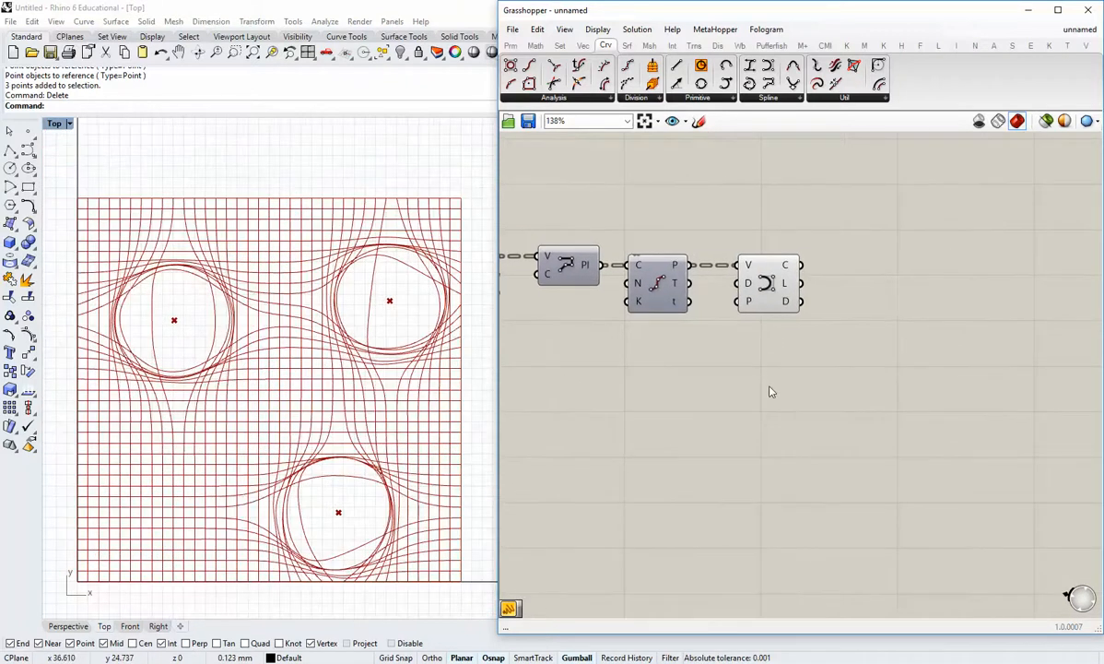
{"action": "scroll", "coordinate": [772, 392], "scroll_direction": "down", "scroll_amount": 2}
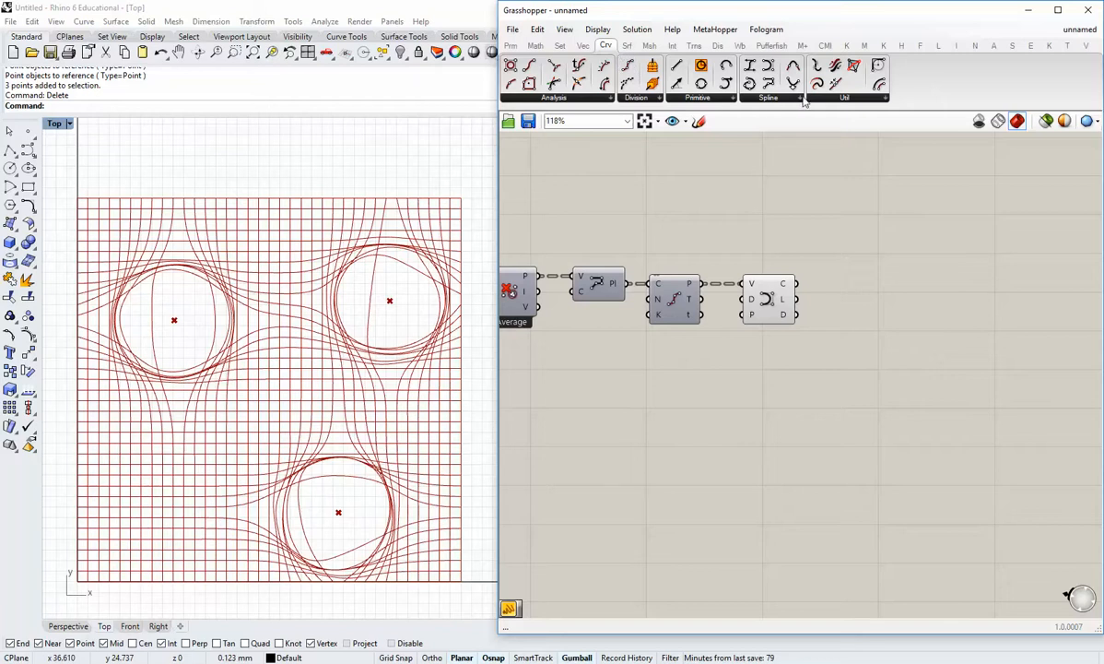
{"action": "left_click", "coordinate": [844, 97]}
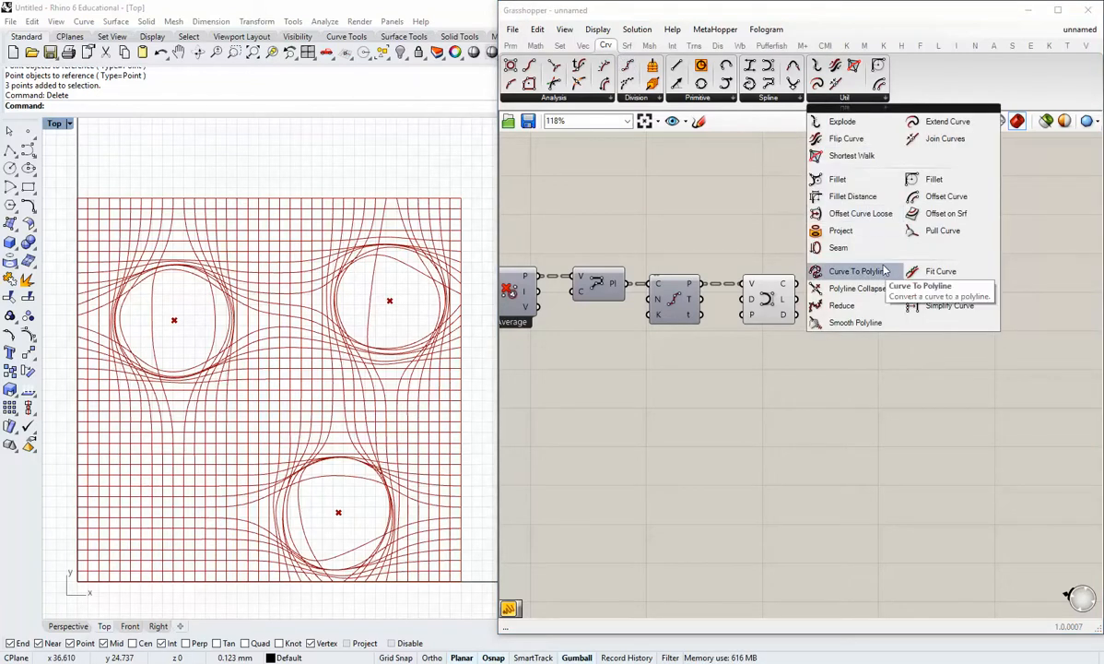
{"action": "left_click", "coordinate": [948, 288]}
{"action": "left_click", "coordinate": [888, 339]}
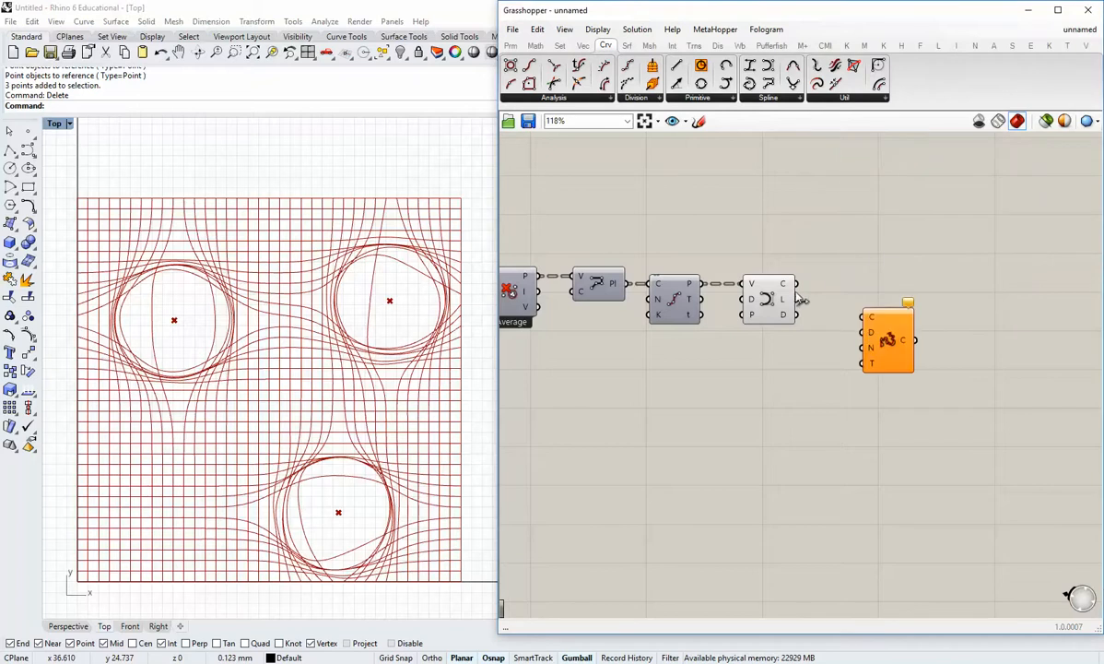
{"action": "left_click_drag", "start_coordinate": [797, 283], "coordinate": [856, 357]}
{"action": "left_click", "coordinate": [764, 382]}
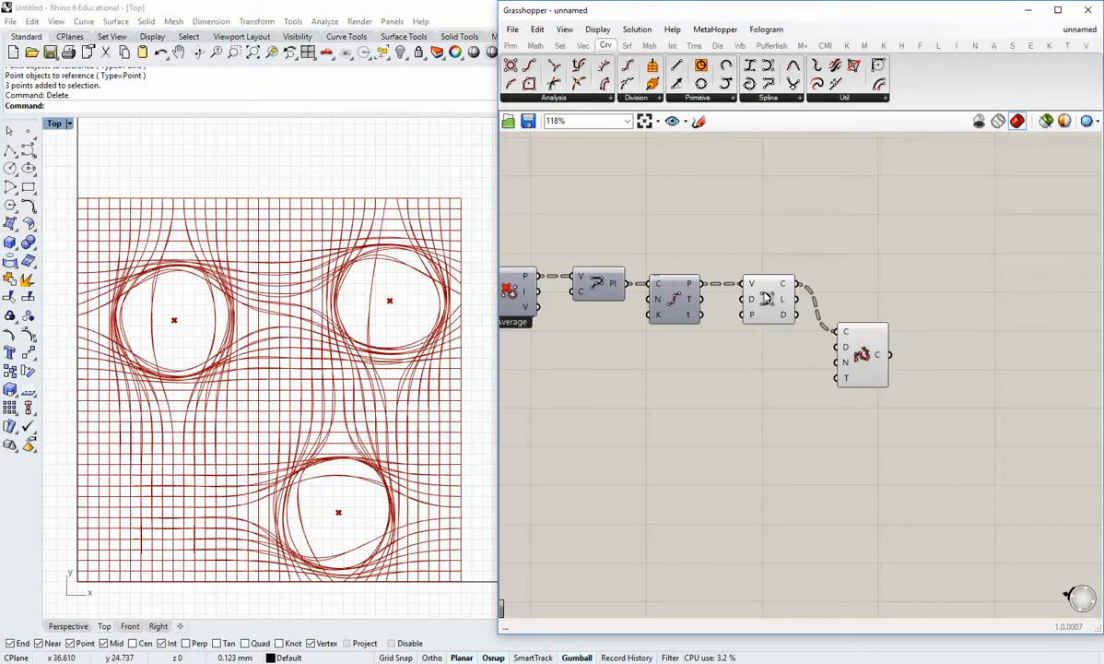
{"action": "right_click", "coordinate": [745, 292]}
{"action": "left_click", "coordinate": [784, 313]}
Add a number slider with the range 0<10 and connect it to Rebuild Curve's N input.
{"action": "scroll", "coordinate": [778, 380], "scroll_direction": "up", "scroll_amount": 1}
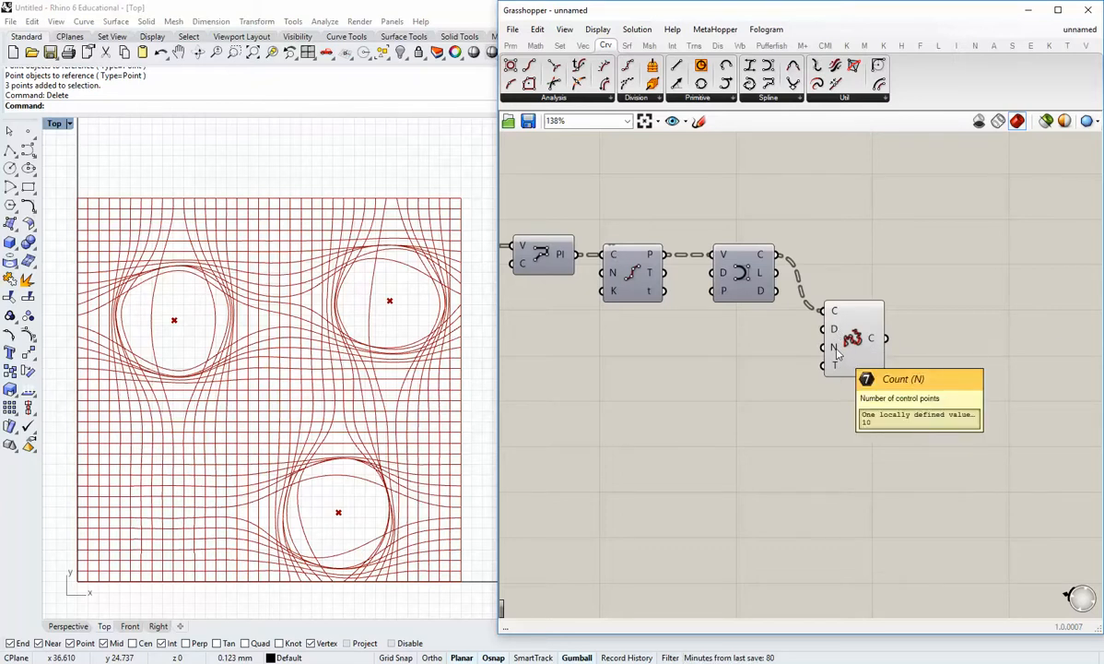
{"action": "double_click", "coordinate": [680, 406]}
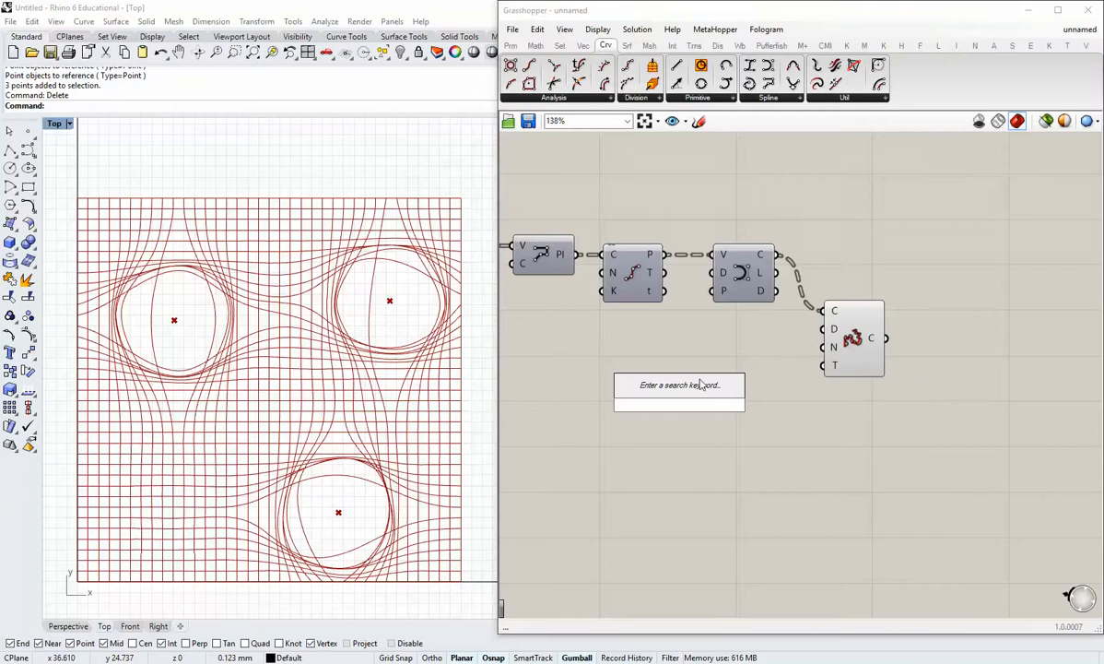
{"action": "type", "text": "0<10"}
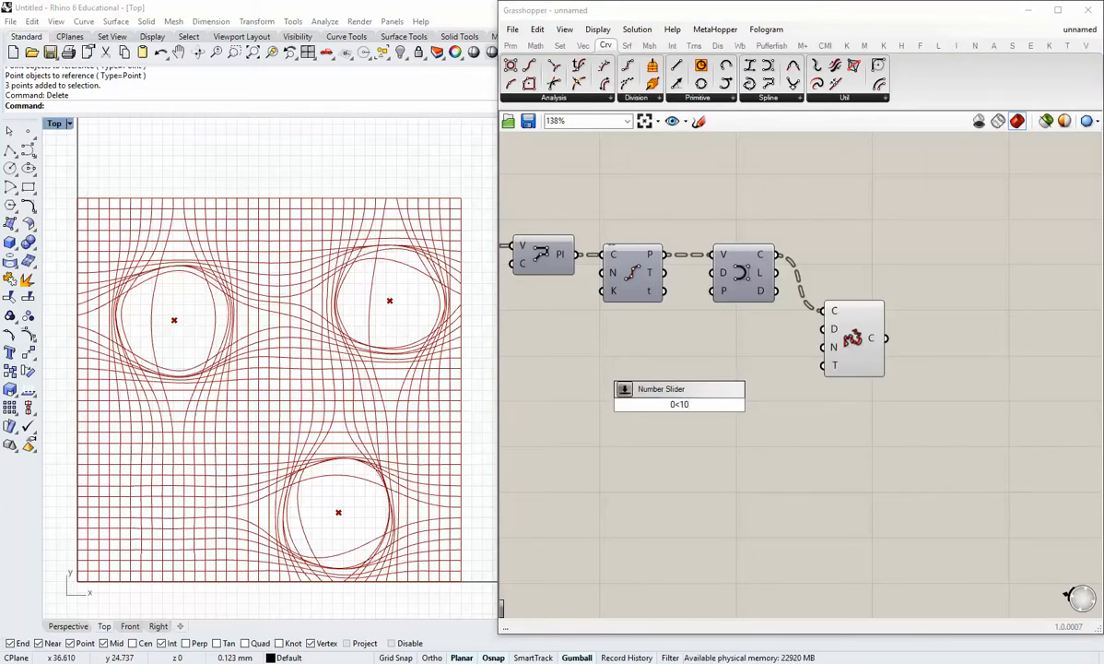
{"action": "key", "text": "Return"}
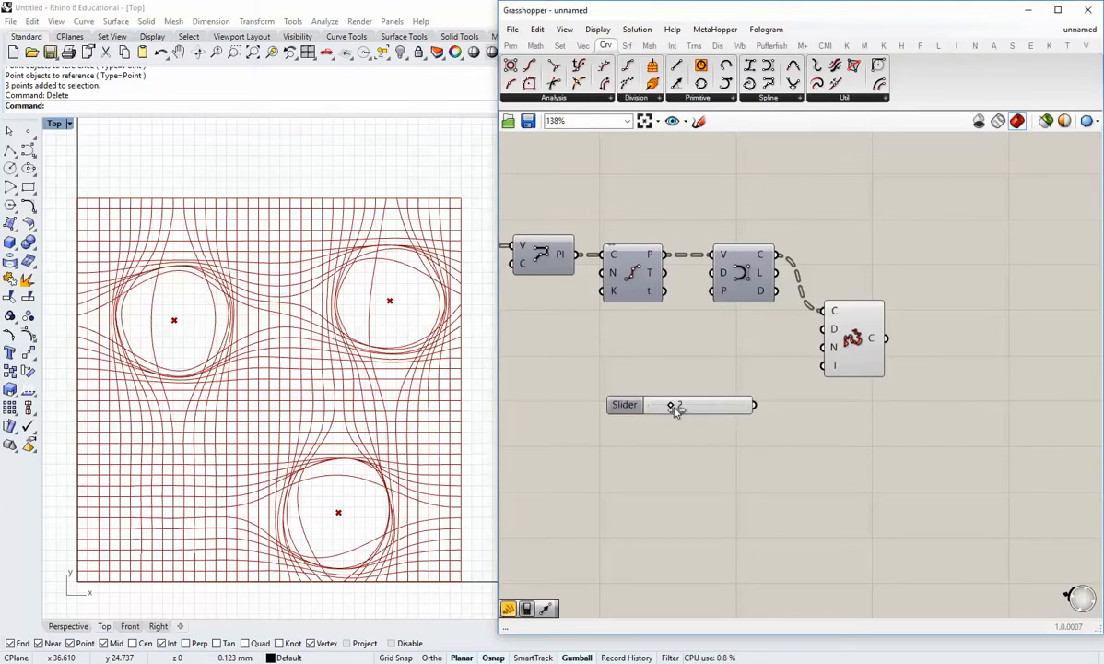
{"action": "left_click_drag", "start_coordinate": [755, 404], "coordinate": [823, 347]}
Move the Count slider closer to Rebuild Curve and set it to 5.
{"action": "left_click", "coordinate": [702, 406]}
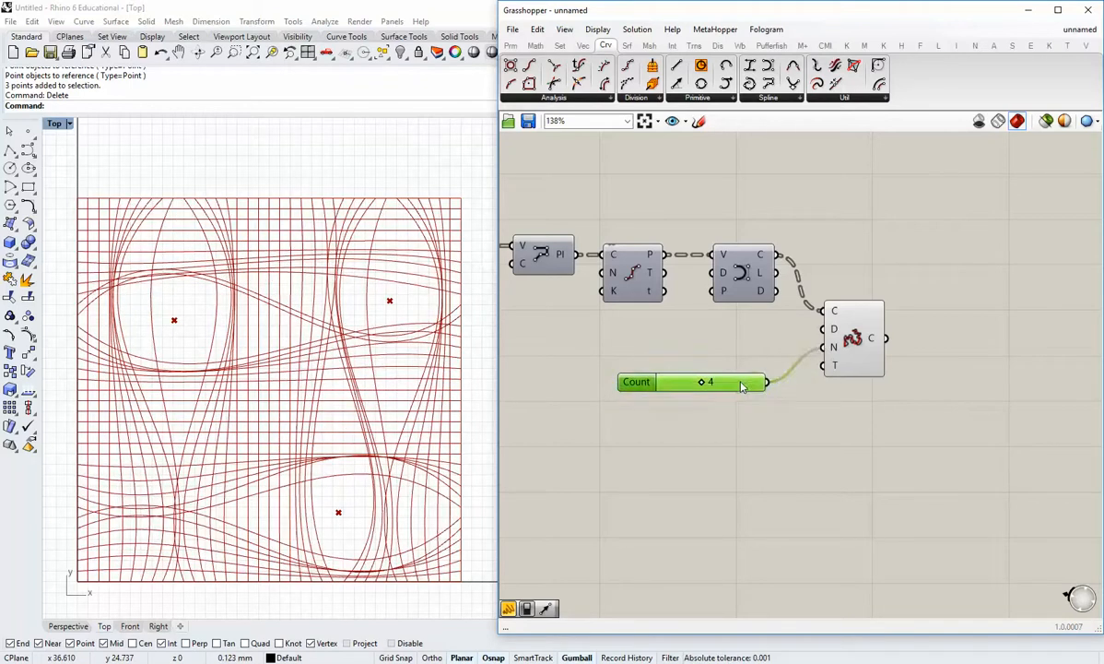
{"action": "left_click", "coordinate": [718, 422]}
{"action": "scroll", "coordinate": [714, 410], "scroll_direction": "up", "scroll_amount": 1}
{"action": "left_click_drag", "start_coordinate": [711, 402], "coordinate": [722, 411]}
{"action": "scroll", "coordinate": [710, 465], "scroll_direction": "down", "scroll_amount": 1}
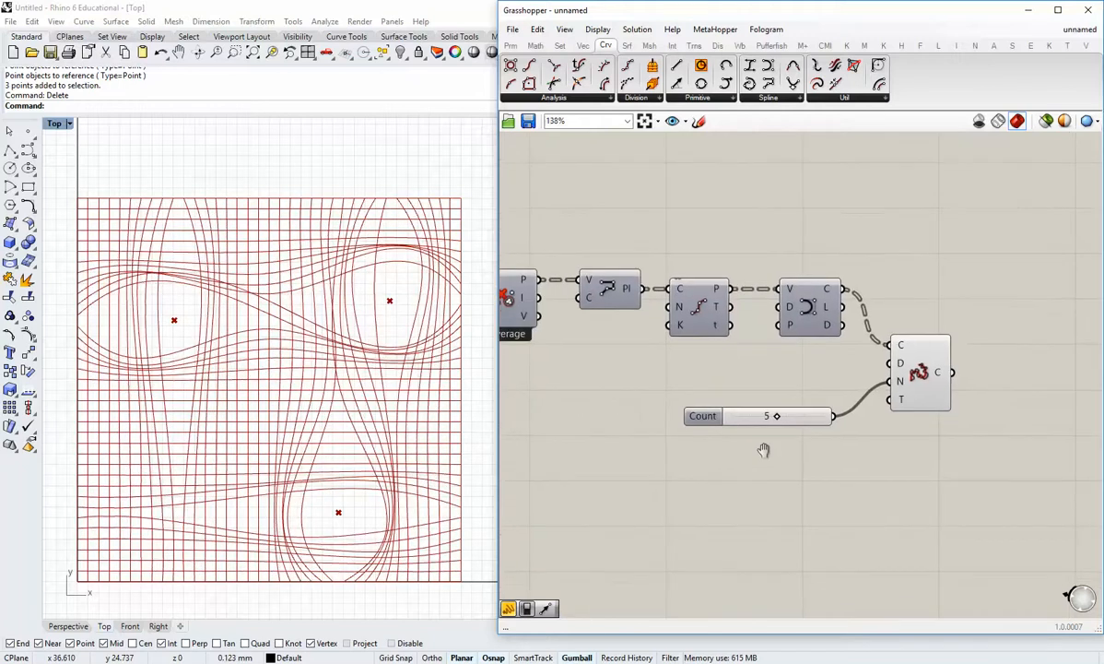
Temporarily show Nurbs Curve's preview to compare its curves with the rebuilt ones, and hide it again.
{"action": "right_click_drag", "start_coordinate": [692, 406], "coordinate": [911, 414]}
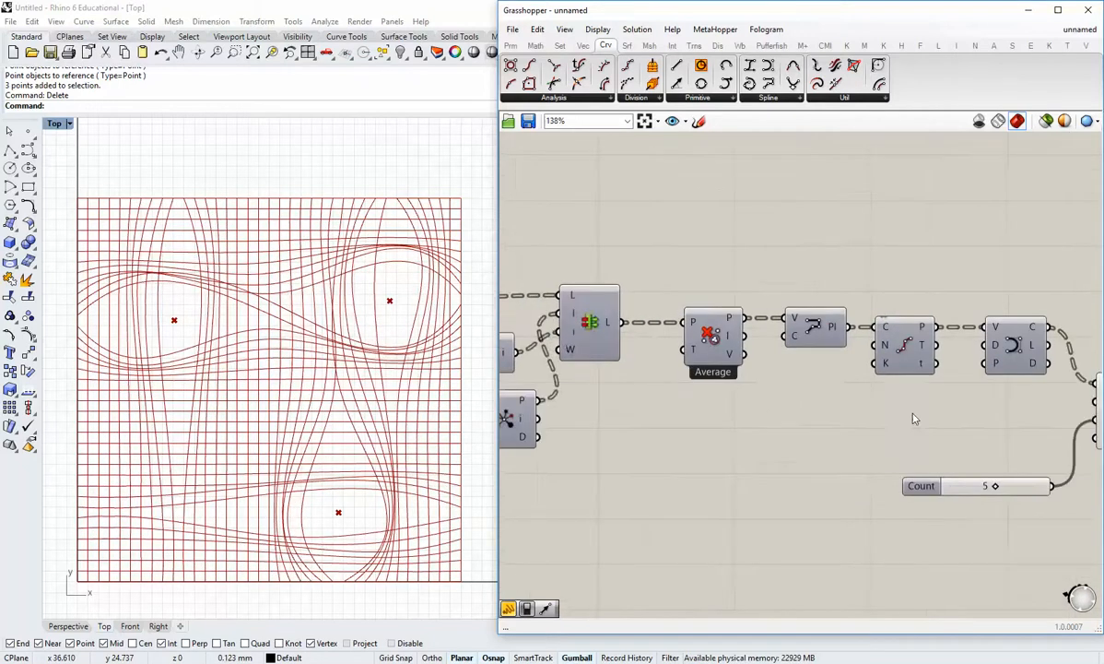
{"action": "right_click_drag", "start_coordinate": [999, 371], "coordinate": [838, 375]}
{"action": "scroll", "coordinate": [838, 374], "scroll_direction": "up", "scroll_amount": 1}
{"action": "right_click", "coordinate": [845, 338]}
{"action": "left_click", "coordinate": [884, 366]}
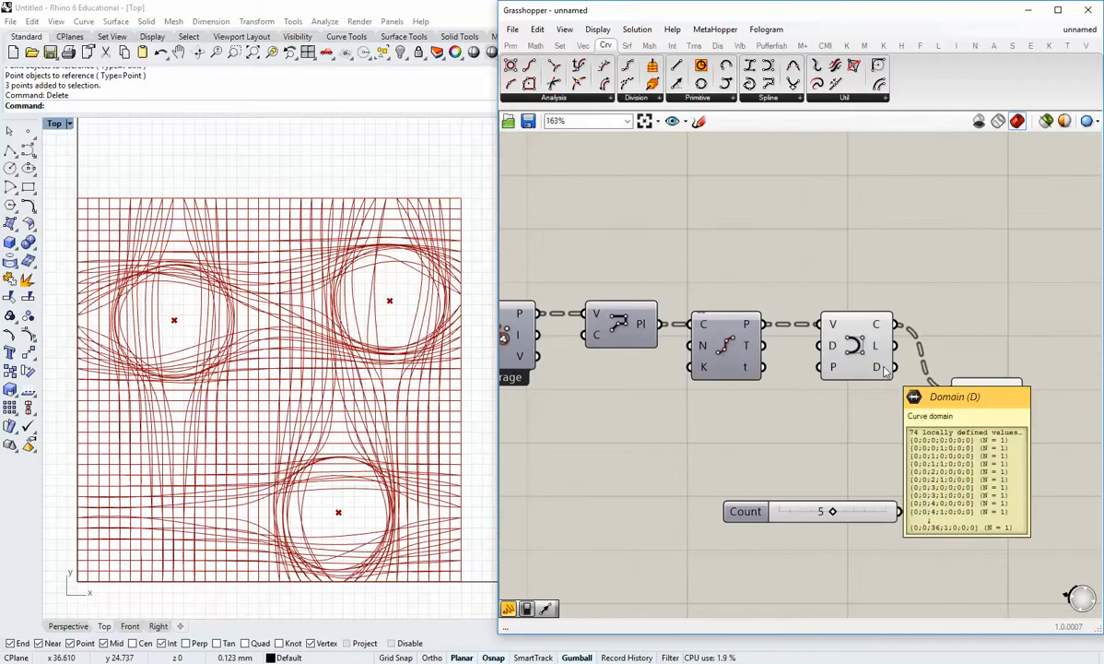
{"action": "right_click", "coordinate": [857, 347]}
{"action": "left_click", "coordinate": [890, 366]}
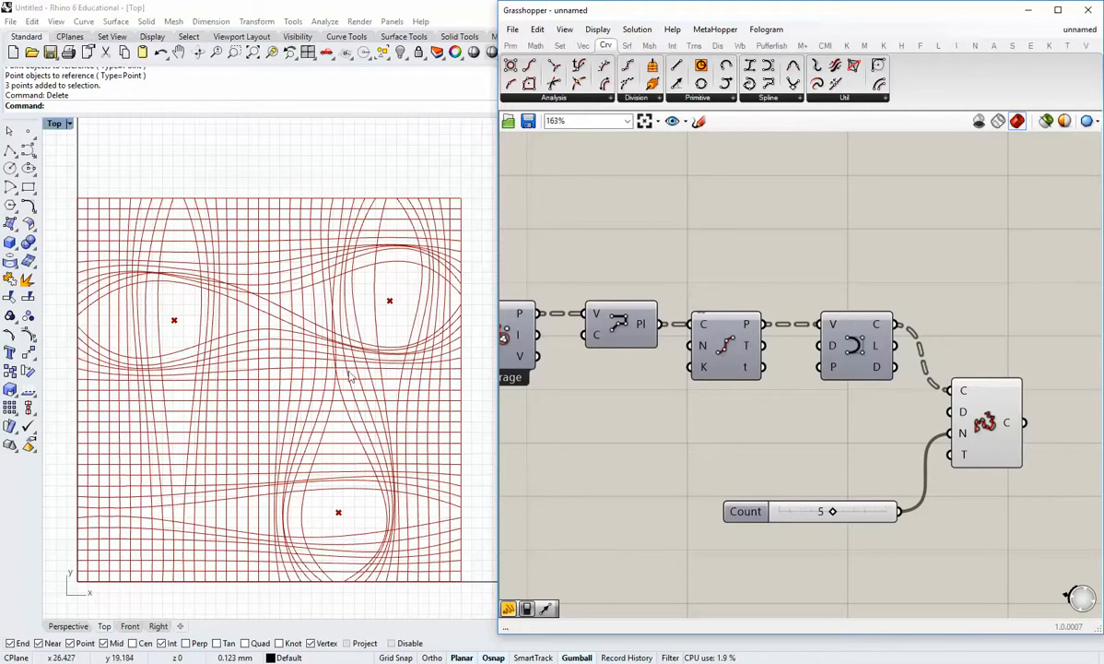
Select the Point parameter holding the attractors and move the upper-right attractor down and to the left.
{"action": "scroll", "coordinate": [607, 460], "scroll_direction": "down", "scroll_amount": 1}
{"action": "right_click_drag", "start_coordinate": [607, 460], "coordinate": [817, 449]}
{"action": "scroll", "coordinate": [672, 469], "scroll_direction": "down", "scroll_amount": 1}
{"action": "right_click_drag", "start_coordinate": [673, 469], "coordinate": [850, 461]}
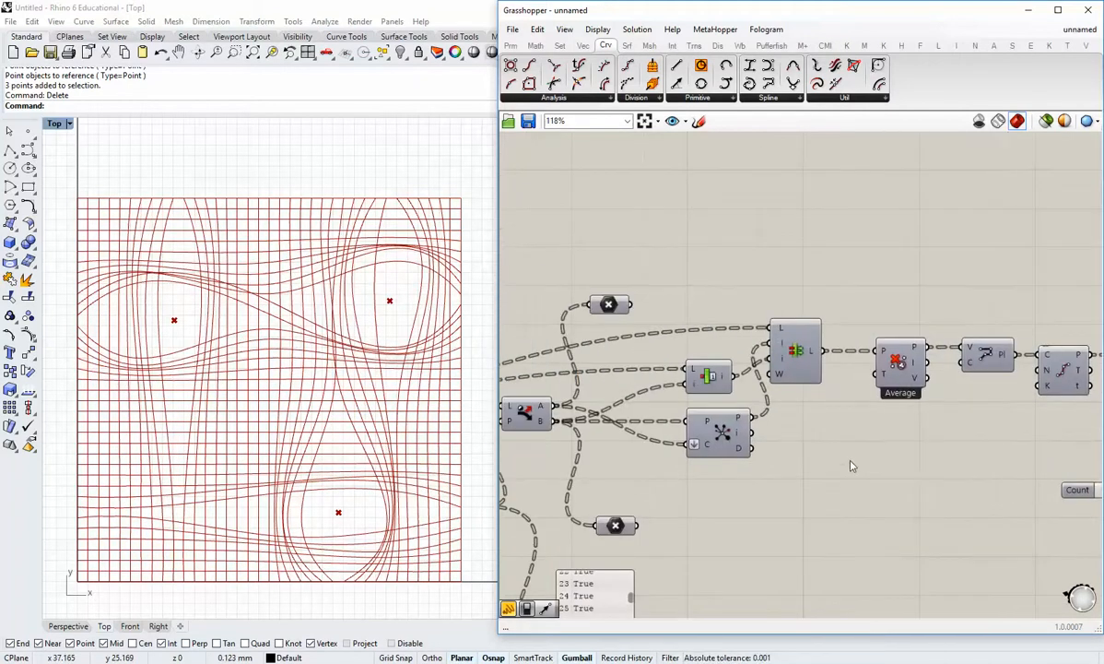
{"action": "right_click_drag", "start_coordinate": [774, 522], "coordinate": [903, 458]}
{"action": "scroll", "coordinate": [709, 440], "scroll_direction": "down", "scroll_amount": 1}
{"action": "right_click_drag", "start_coordinate": [663, 450], "coordinate": [920, 420]}
{"action": "scroll", "coordinate": [668, 400], "scroll_direction": "up", "scroll_amount": 4}
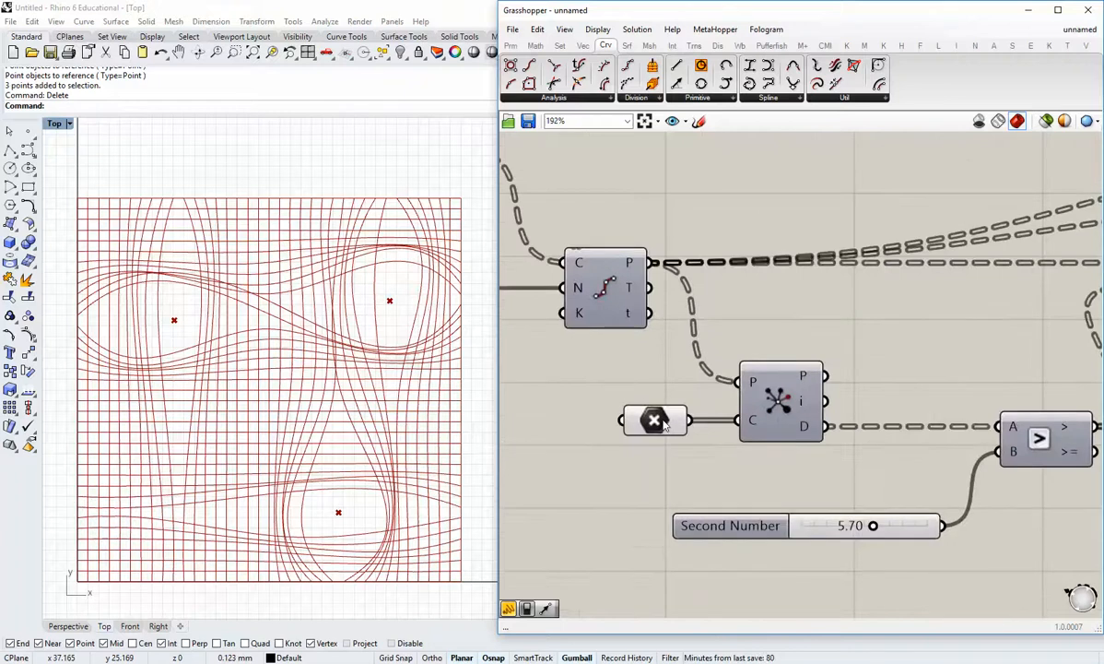
{"action": "left_click", "coordinate": [660, 421]}
{"action": "left_click_drag", "start_coordinate": [411, 301], "coordinate": [429, 318]}
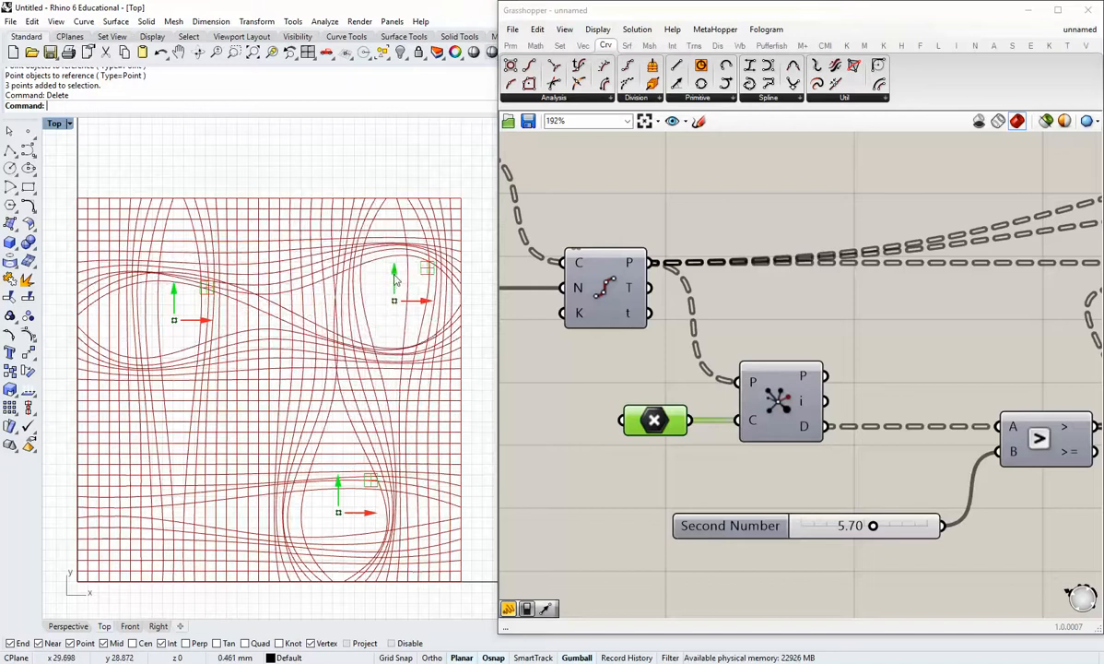
{"action": "left_click_drag", "start_coordinate": [393, 282], "coordinate": [364, 314]}
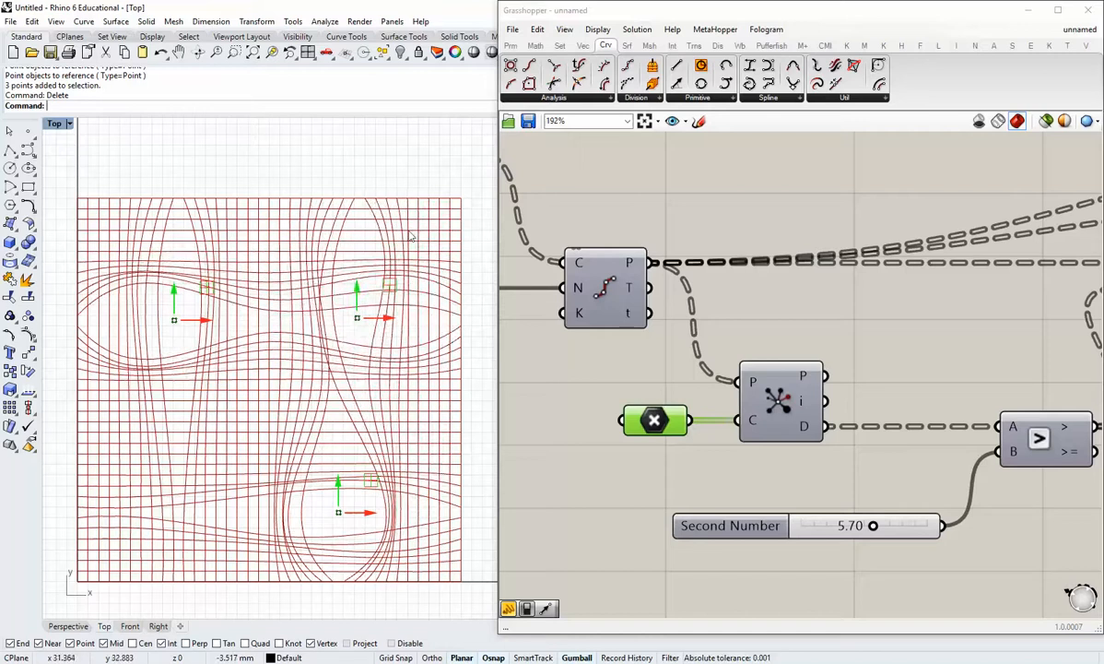
Move the left attractor point down and slightly left, and the lower attractor point up and to the left.
{"action": "left_click_drag", "start_coordinate": [178, 293], "coordinate": [86, 349]}
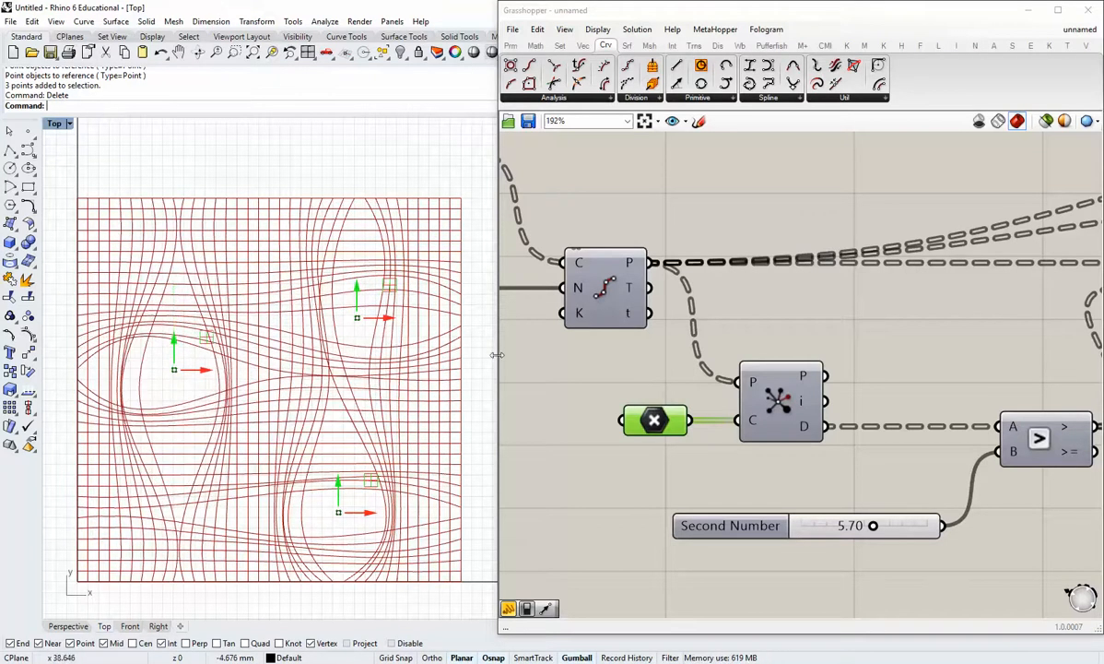
{"action": "left_click_drag", "start_coordinate": [208, 370], "coordinate": [177, 369]}
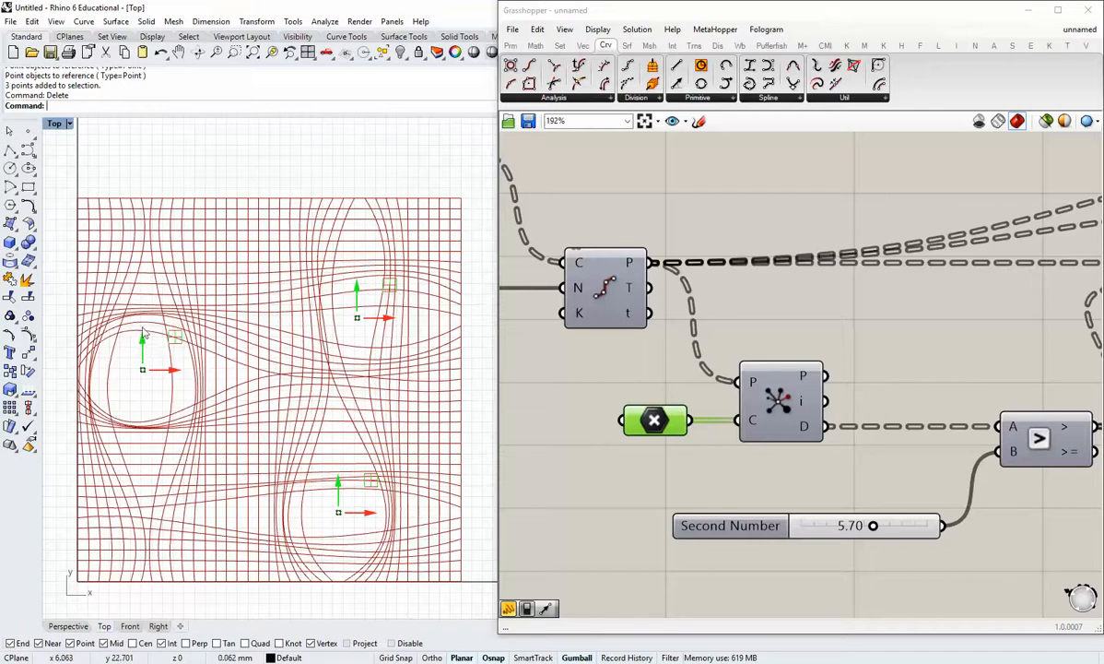
{"action": "left_click_drag", "start_coordinate": [143, 334], "coordinate": [143, 365]}
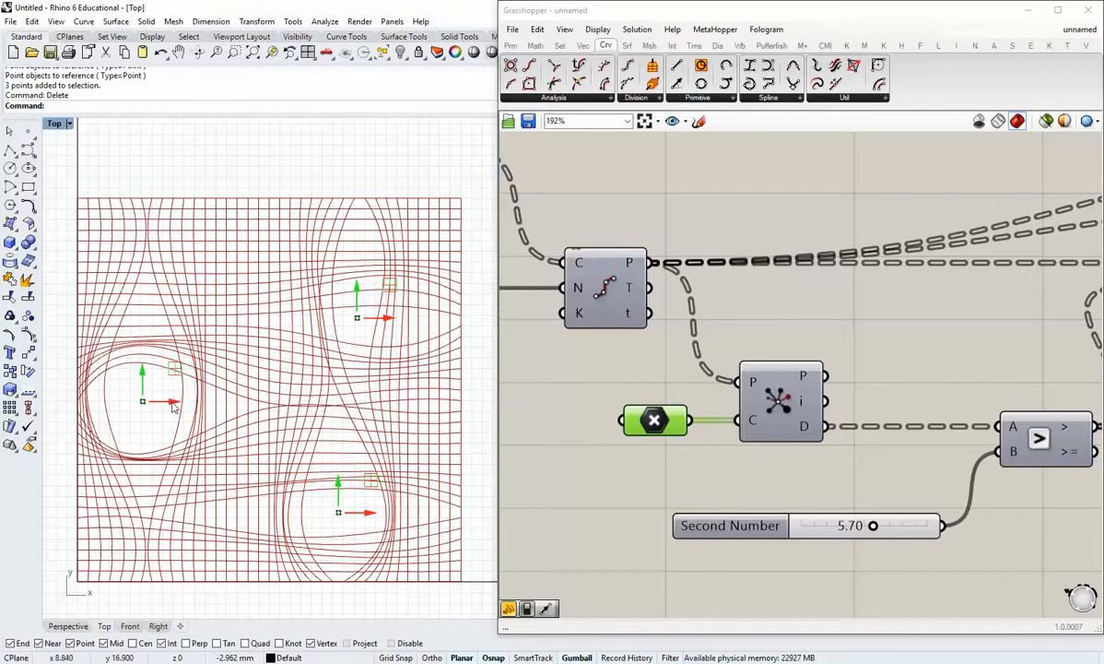
{"action": "left_click_drag", "start_coordinate": [173, 406], "coordinate": [220, 407]}
{"action": "left_click_drag", "start_coordinate": [189, 368], "coordinate": [189, 327]}
{"action": "left_click_drag", "start_coordinate": [206, 373], "coordinate": [169, 372]}
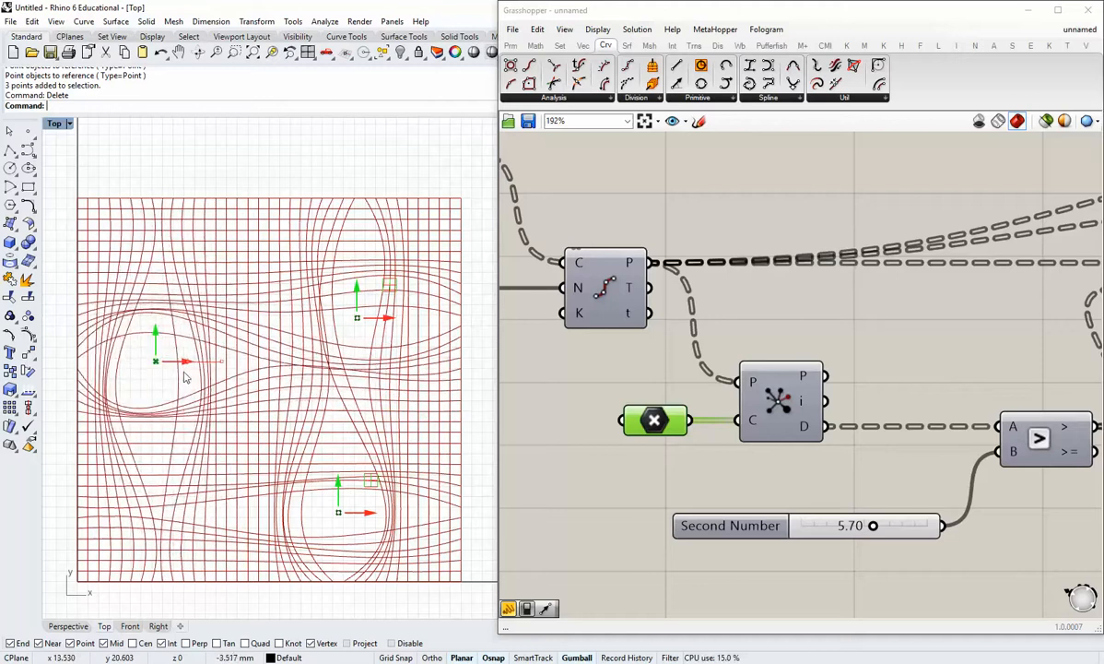
{"action": "left_click_drag", "start_coordinate": [364, 521], "coordinate": [335, 499]}
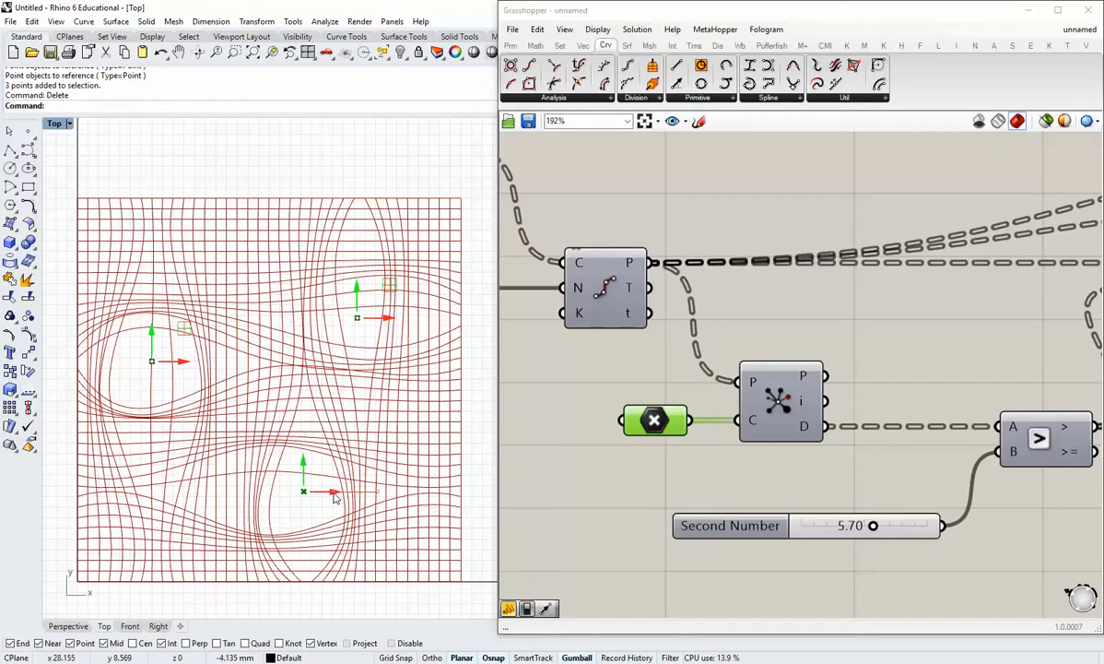